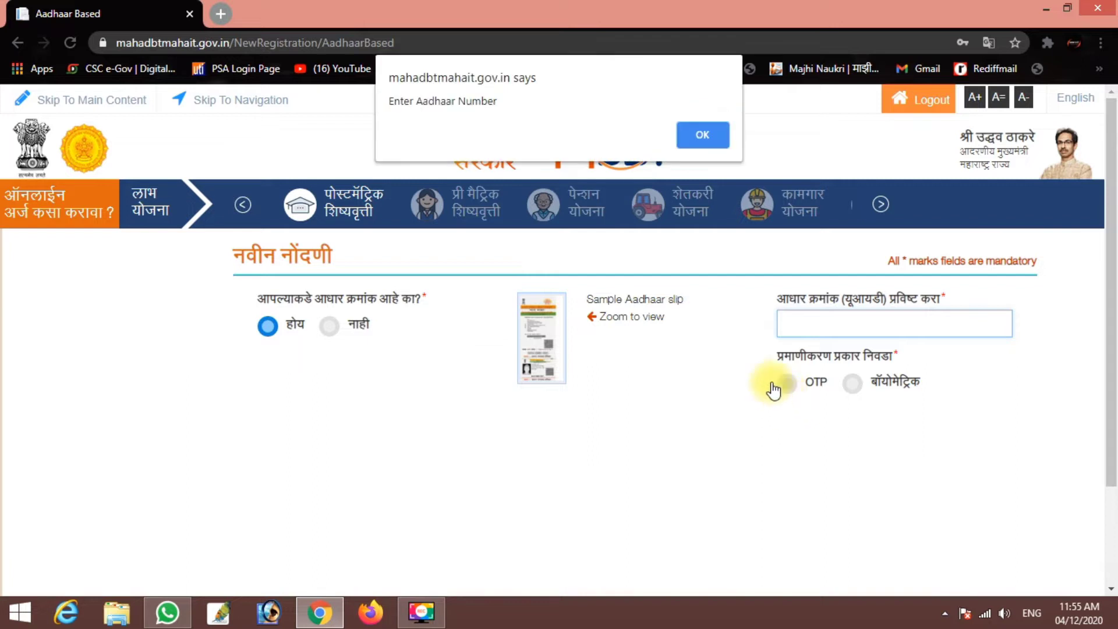
# Step: Request a one-time password for the entered Aadhaar number
pyautogui.click(693, 132)
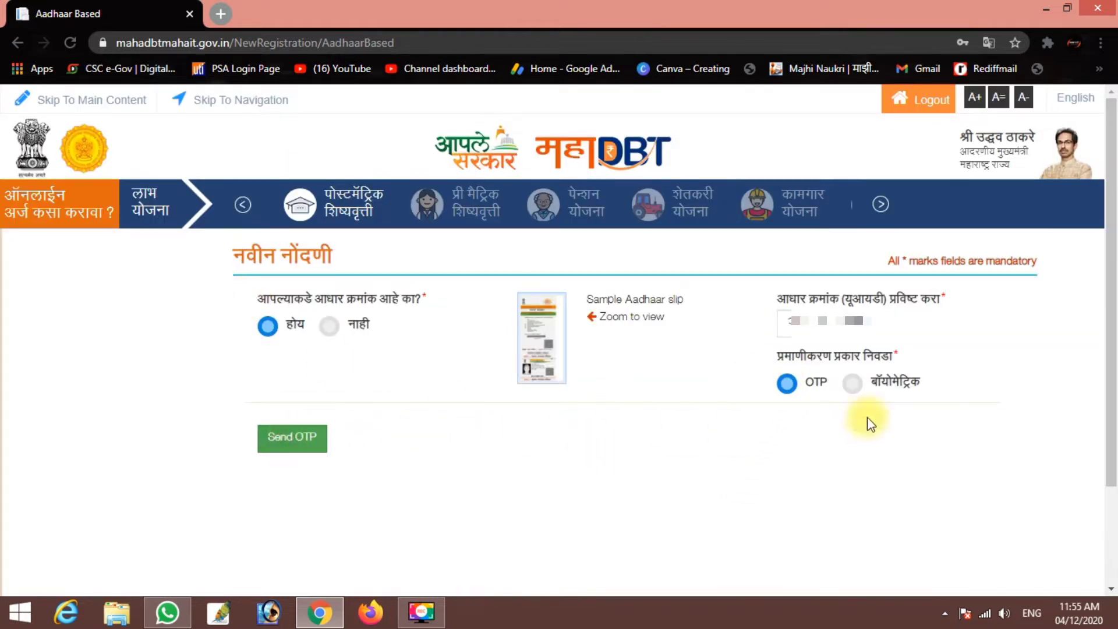
pyautogui.click(309, 442)
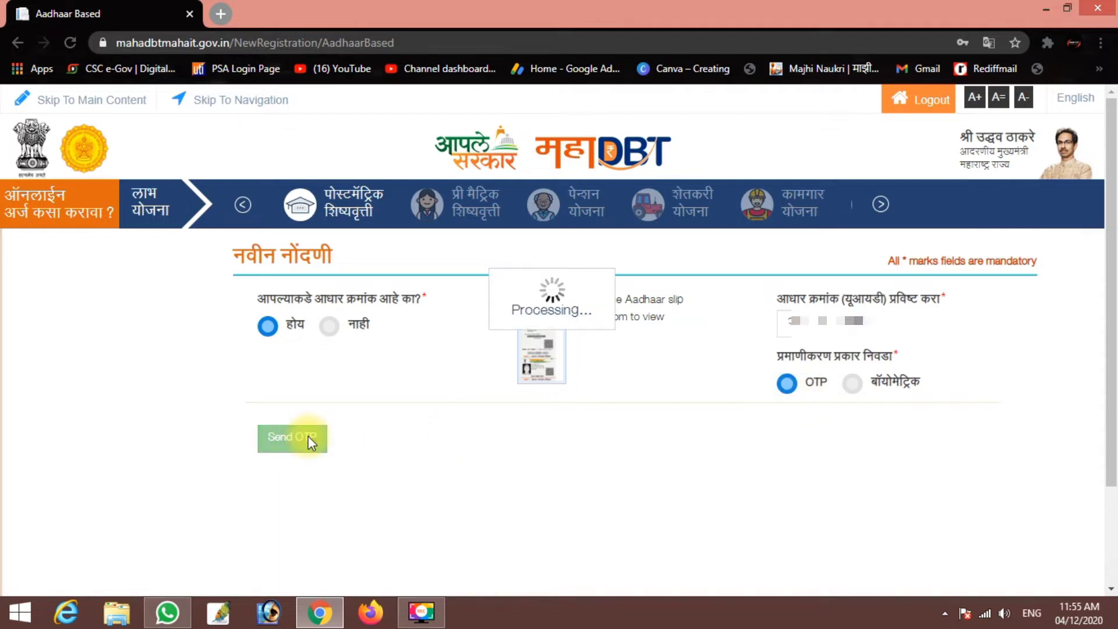
pyautogui.click(712, 152)
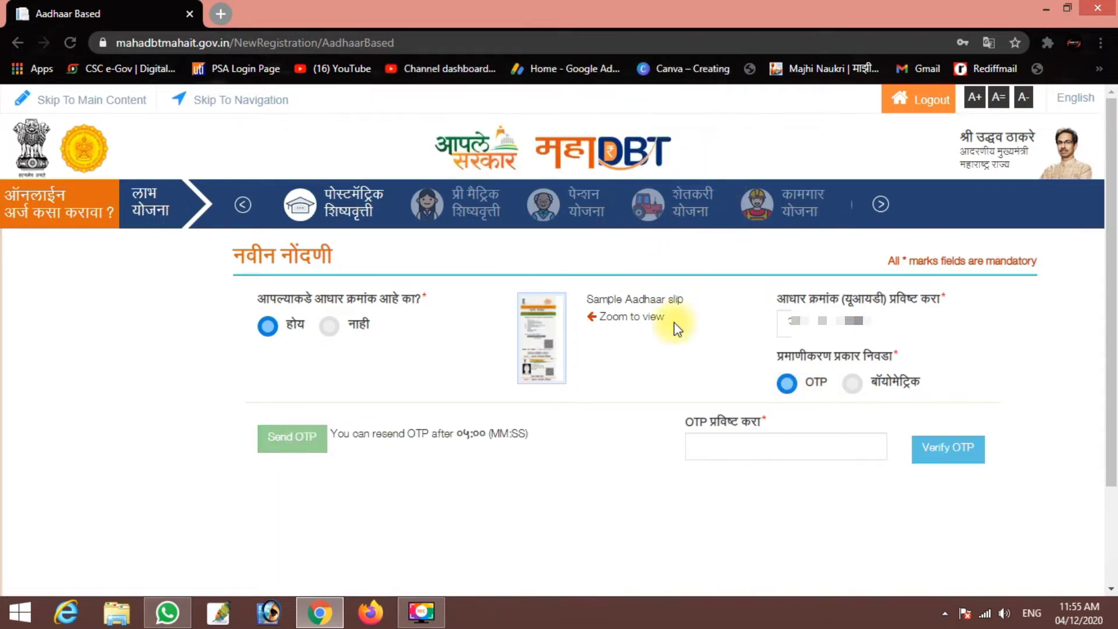
# Step: Enter the received OTP, verify it and acknowledge the successful Aadhaar registration
pyautogui.click(771, 452)
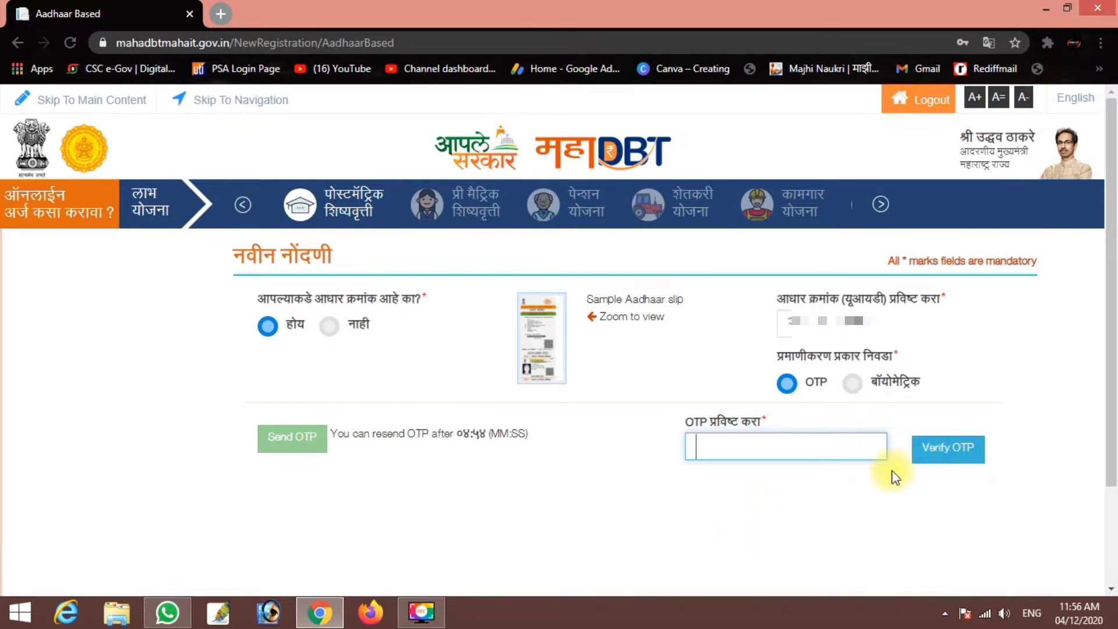
pyautogui.click(791, 452)
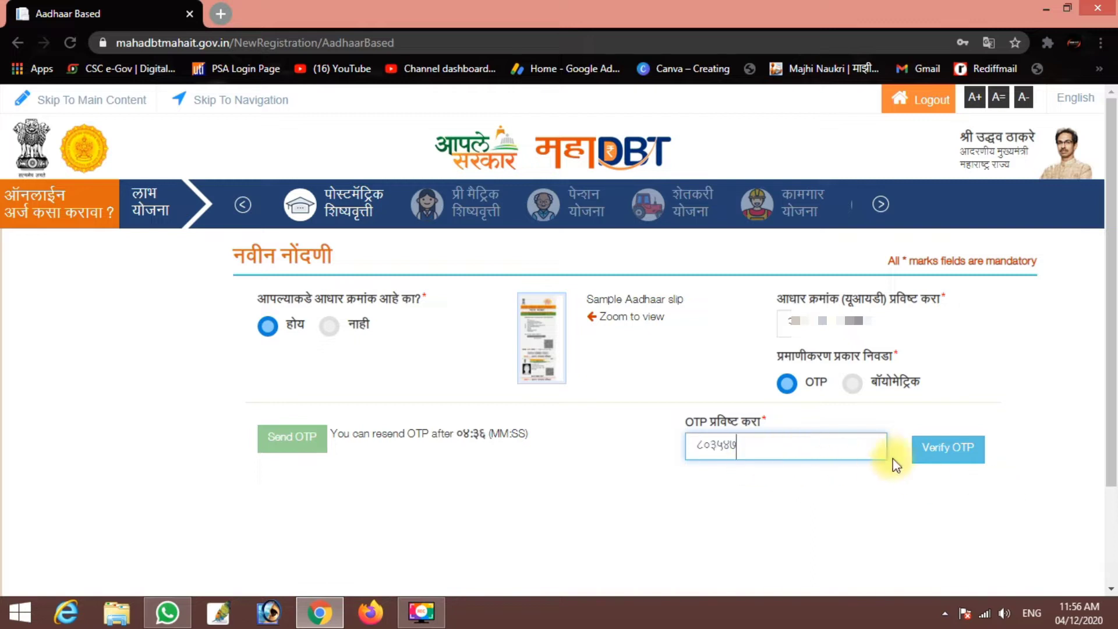
pyautogui.click(941, 457)
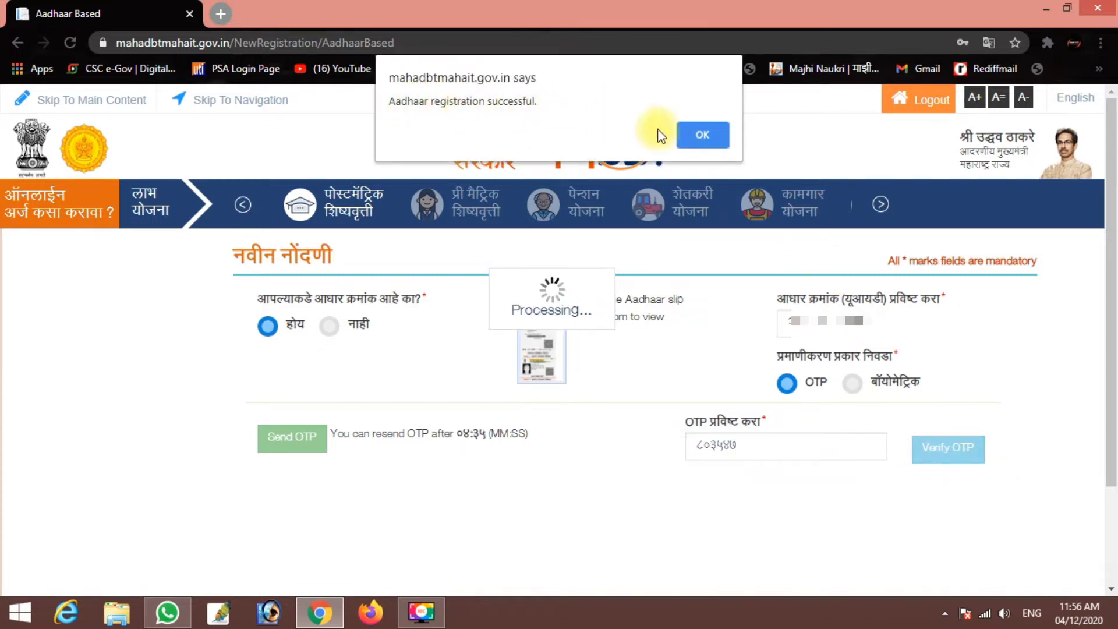
pyautogui.click(688, 139)
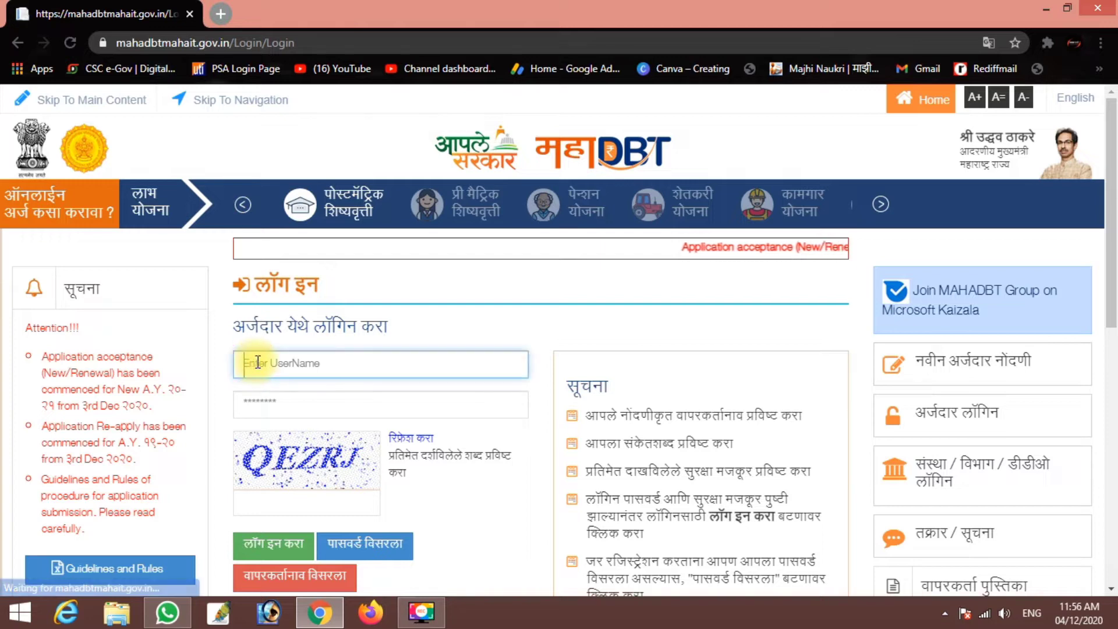
# Step: Log in with the username, password and captcha, filling the password after the warning
pyautogui.click(273, 401)
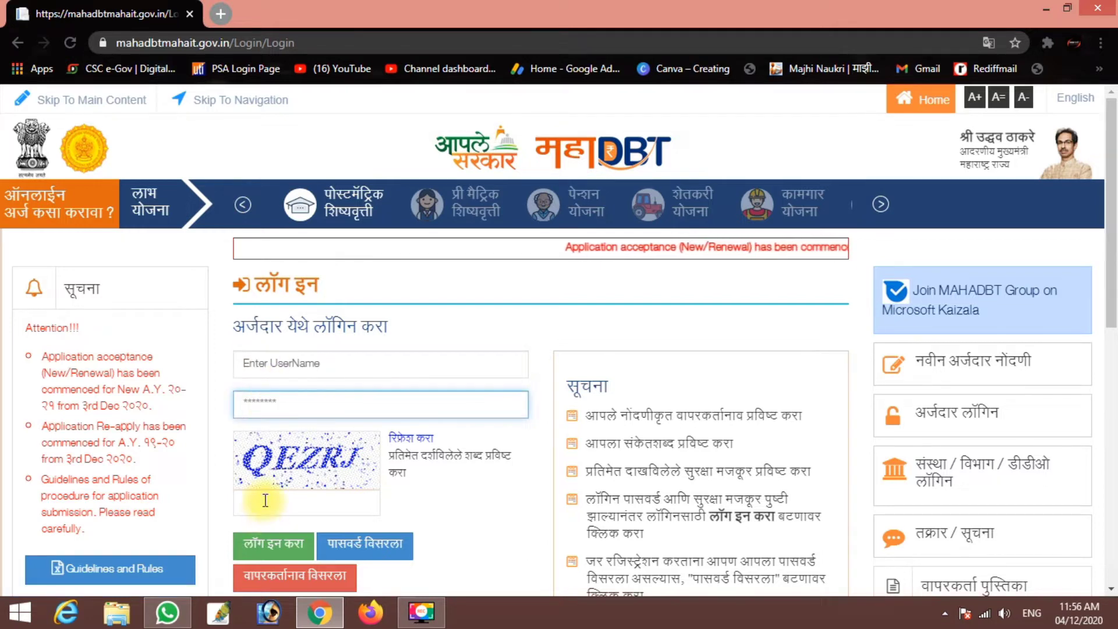
pyautogui.click(293, 499)
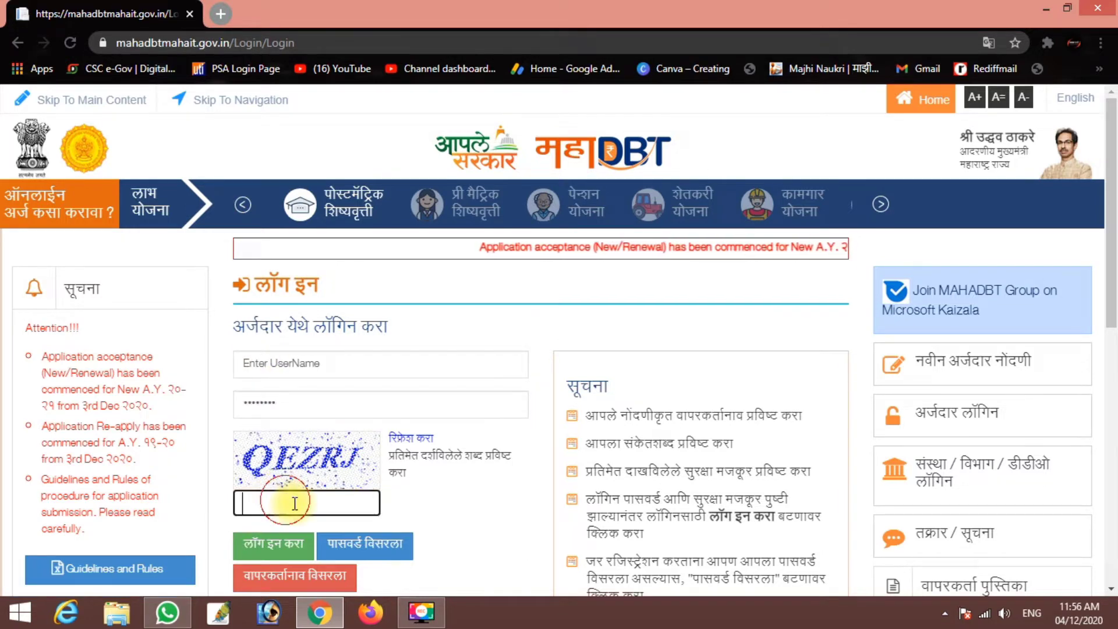
pyautogui.click(362, 375)
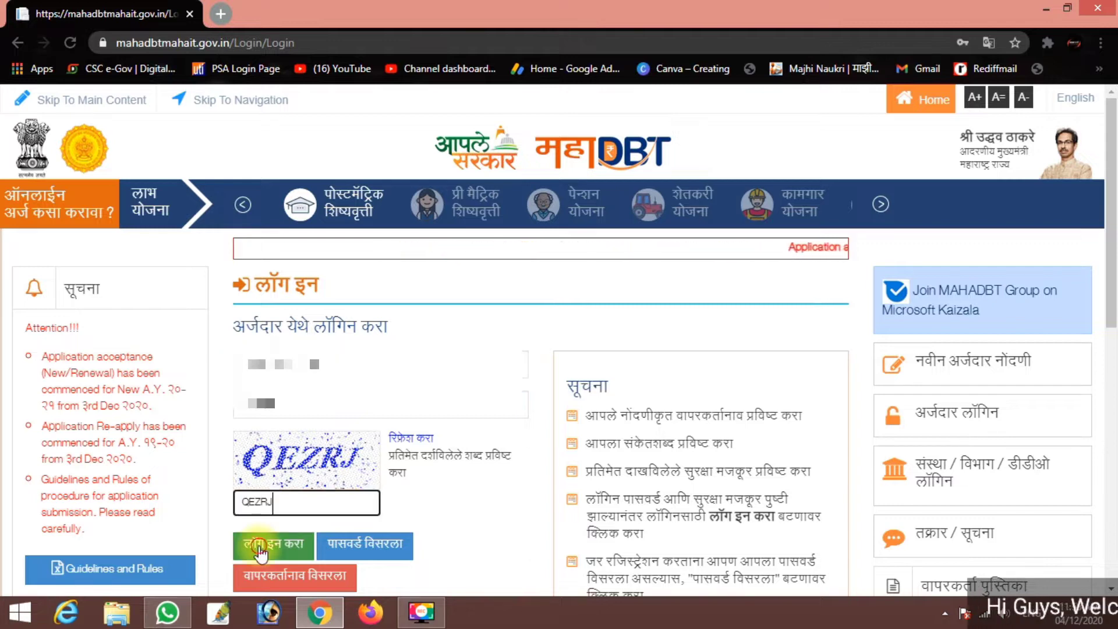
pyautogui.click(273, 543)
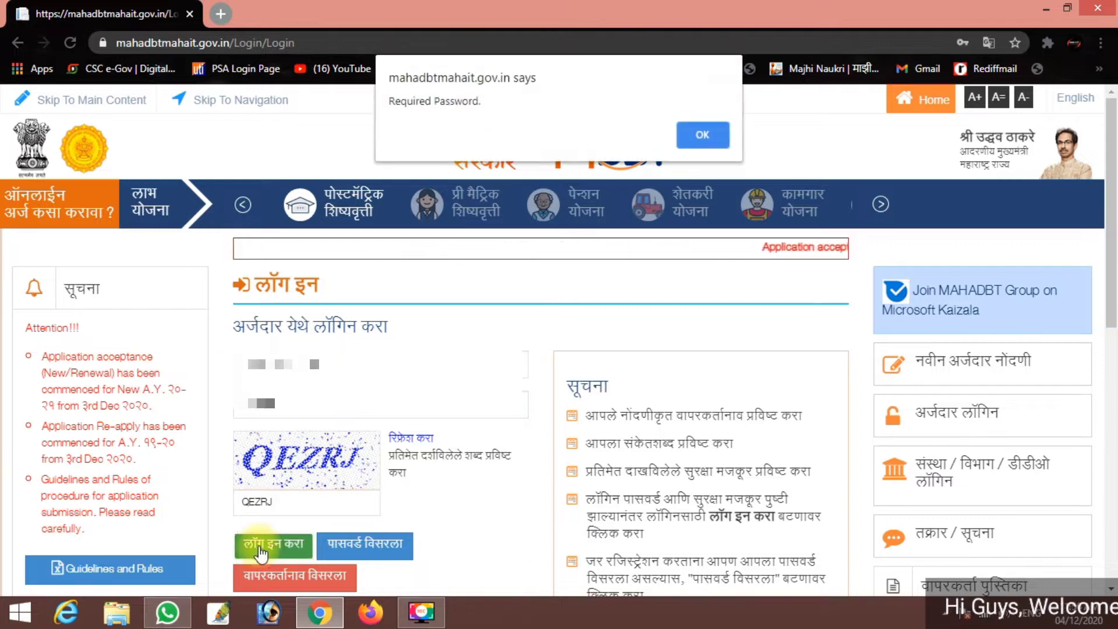
pyautogui.click(687, 131)
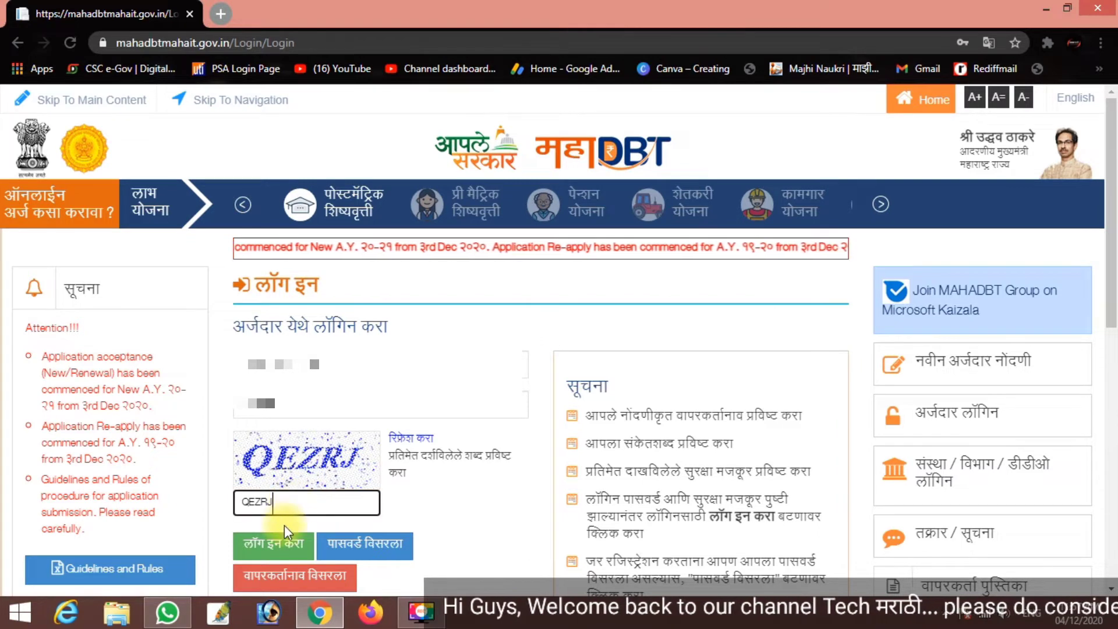
pyautogui.click(278, 542)
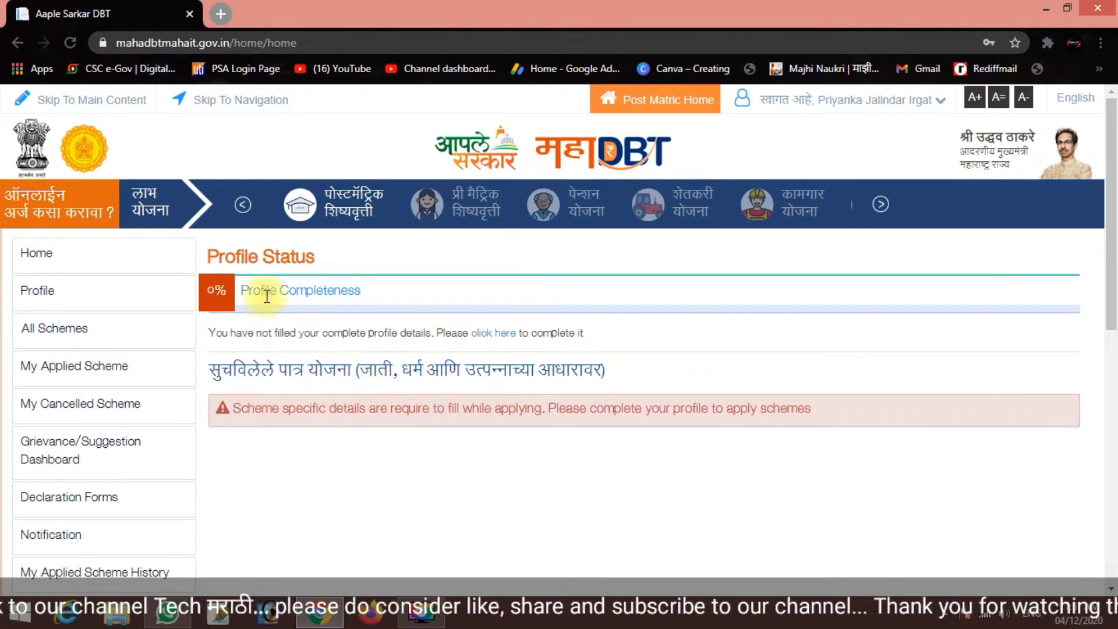
# Step: Open Profile and acknowledge the re-application rules notice
pyautogui.click(44, 296)
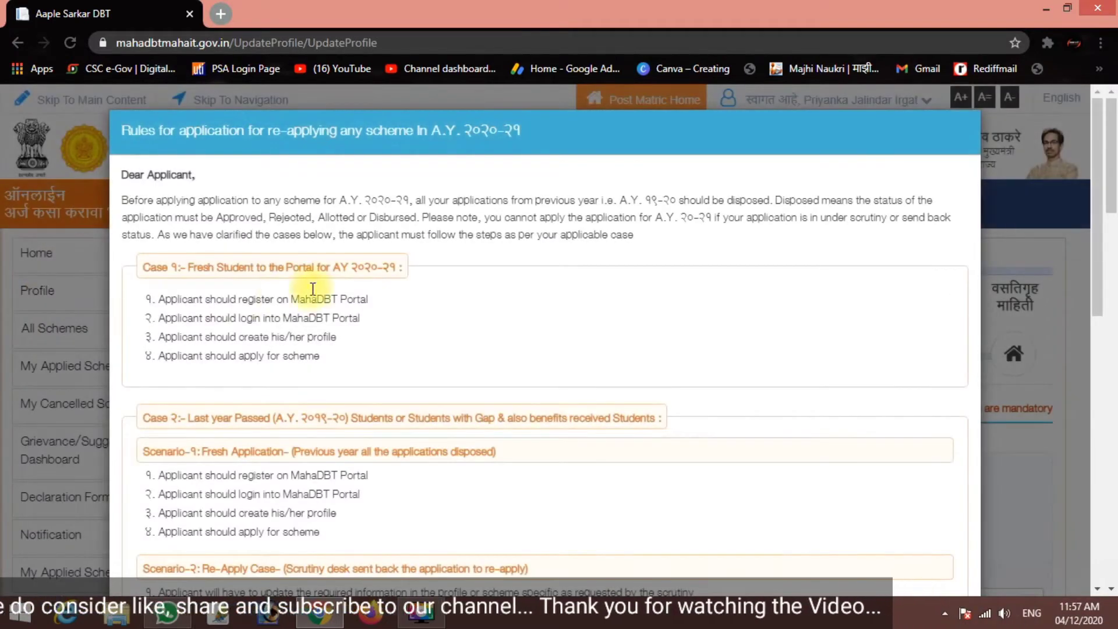
pyautogui.scroll(-10, 874, 369)
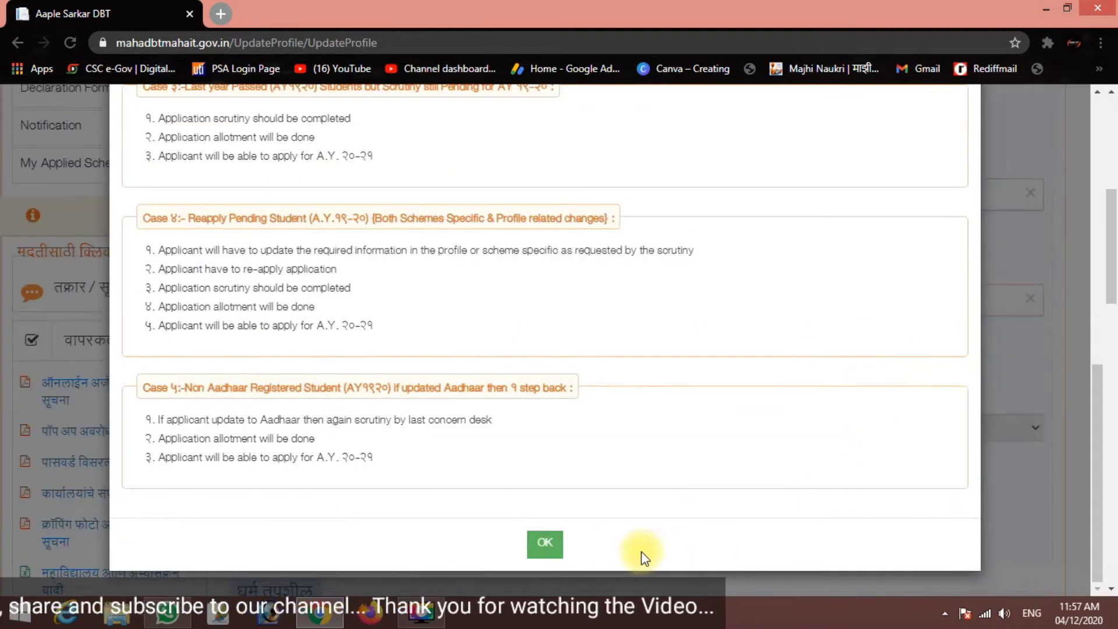
pyautogui.click(548, 544)
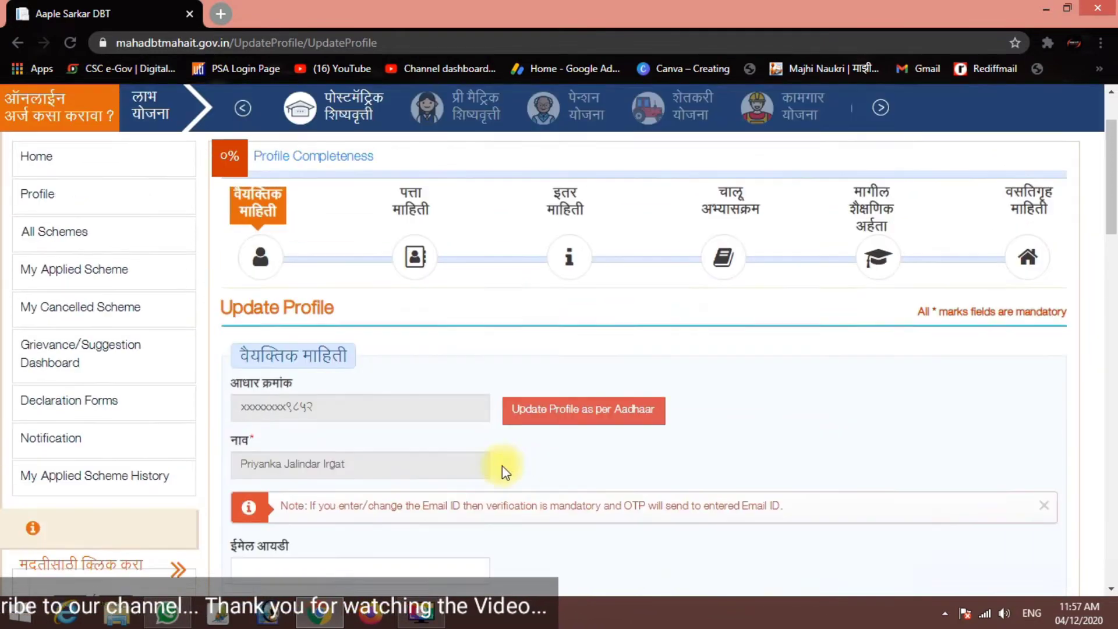
pyautogui.scroll(-5, 320, 416)
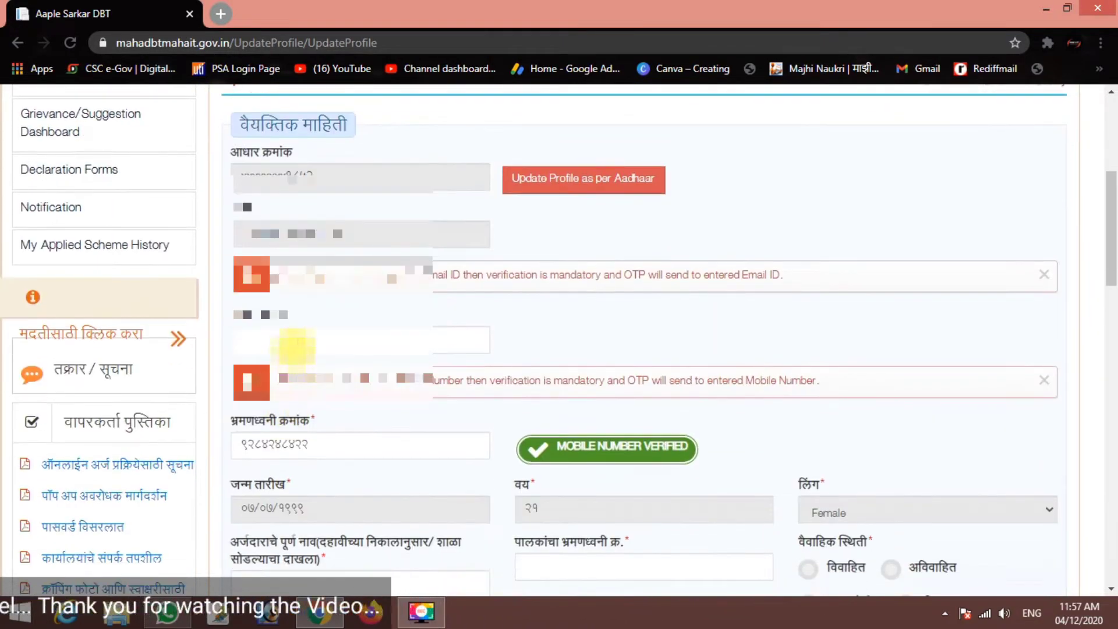
# Step: Review the email, mobile number, birth date, full name and parent mobile fields
pyautogui.click(297, 262)
pyautogui.scroll(-3, 517, 239)
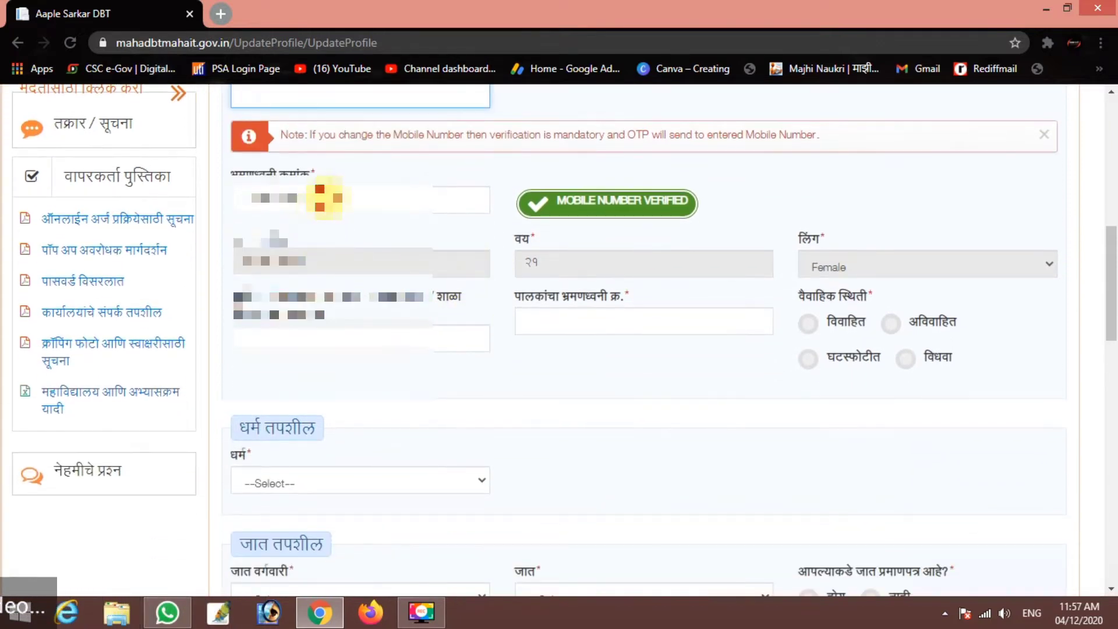
pyautogui.click(319, 198)
pyautogui.click(324, 268)
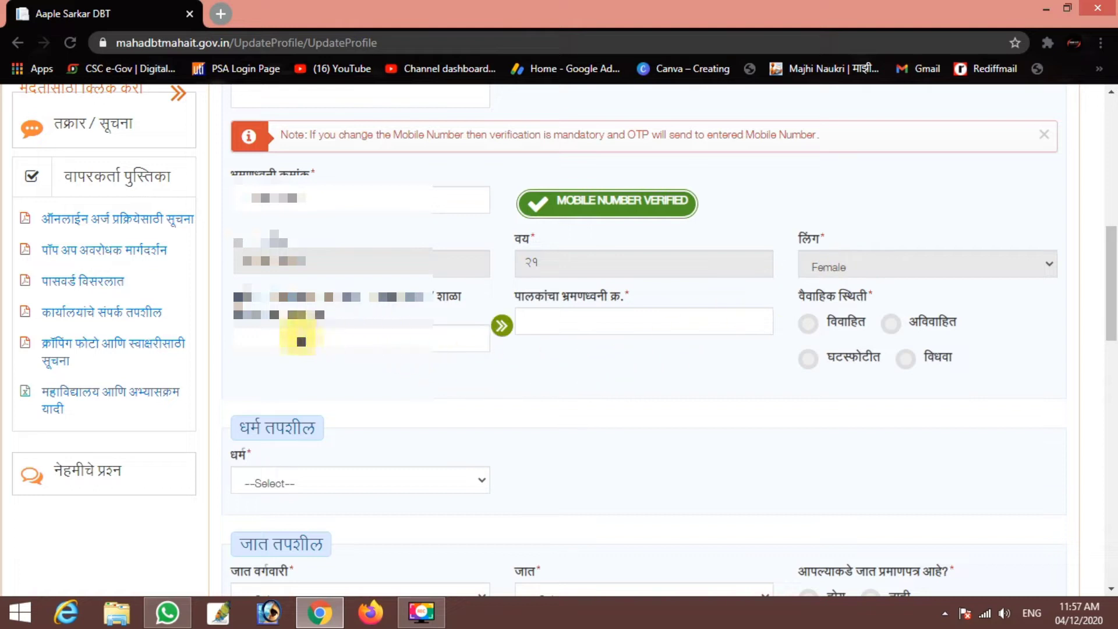
pyautogui.click(251, 336)
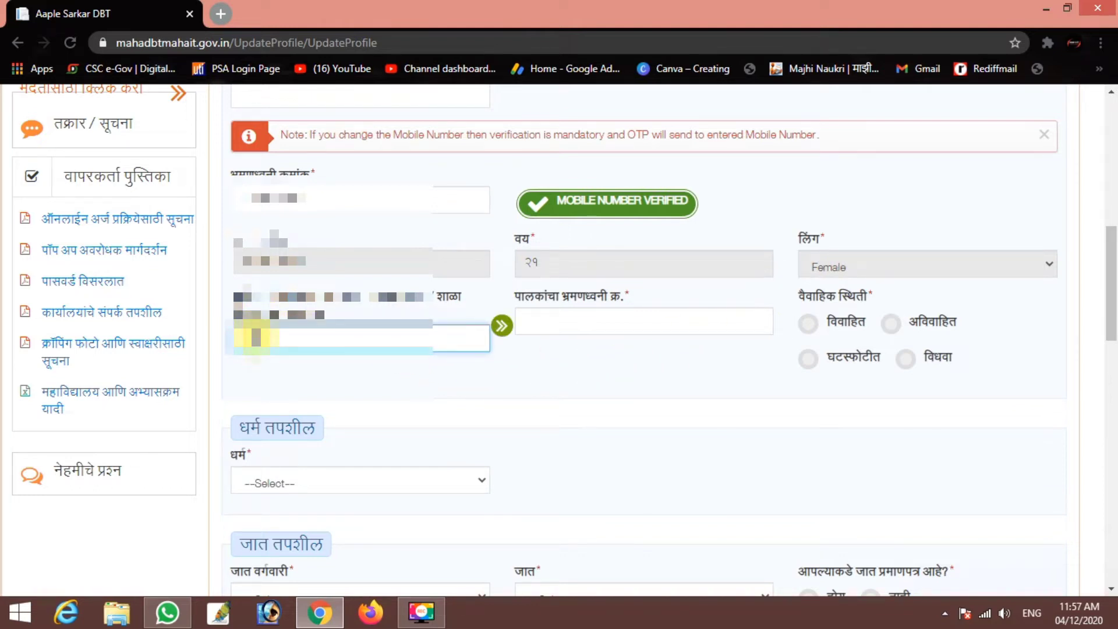
pyautogui.click(597, 328)
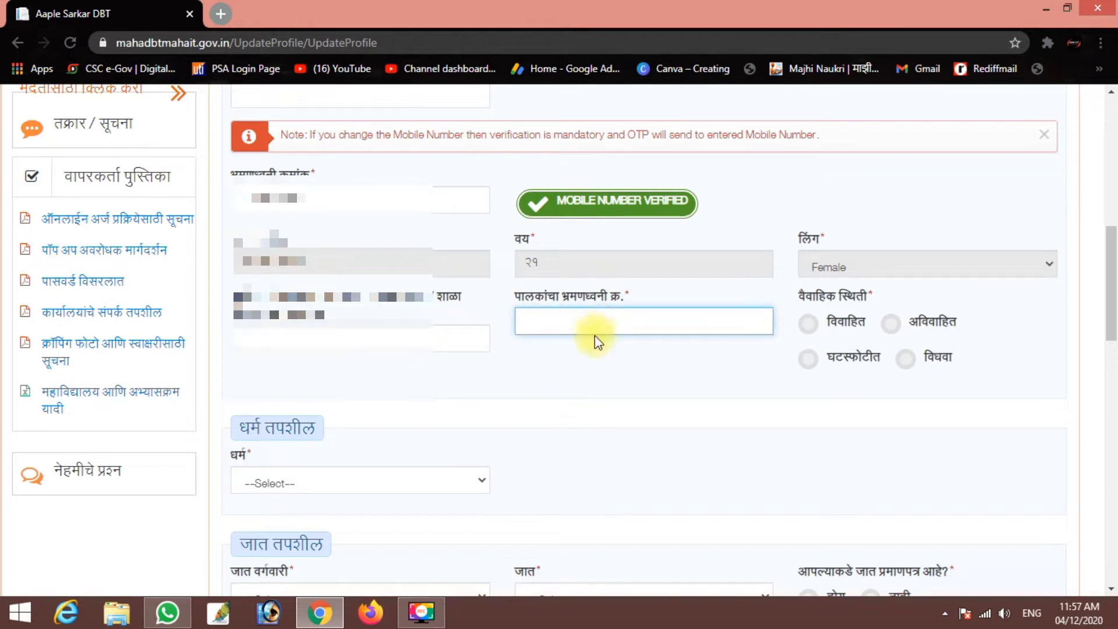
pyautogui.click(592, 353)
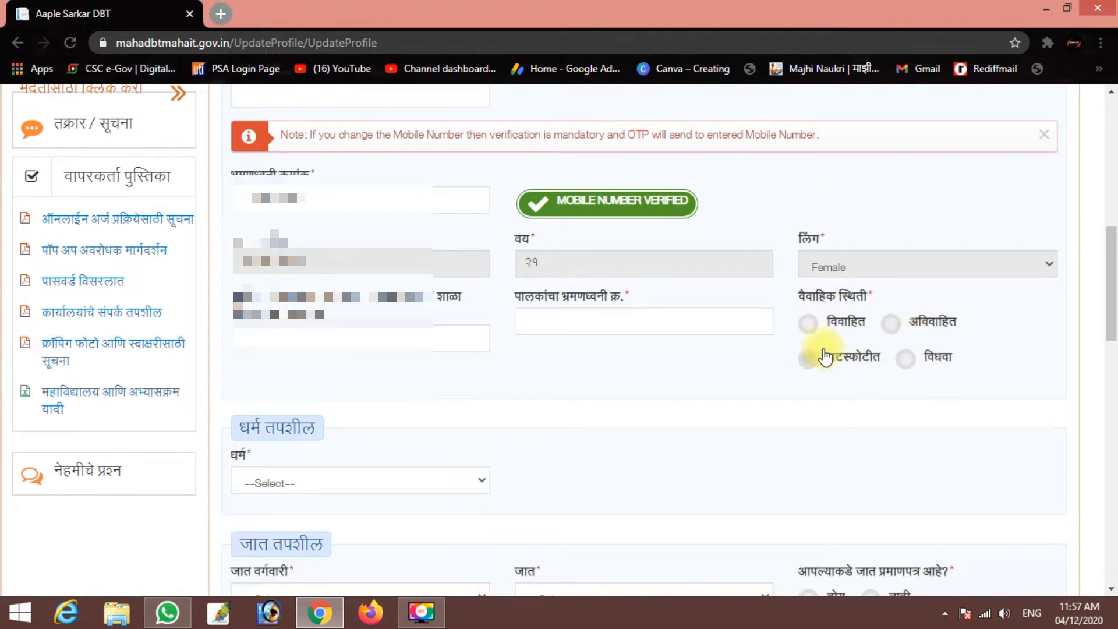
pyautogui.scroll(-3, 749, 342)
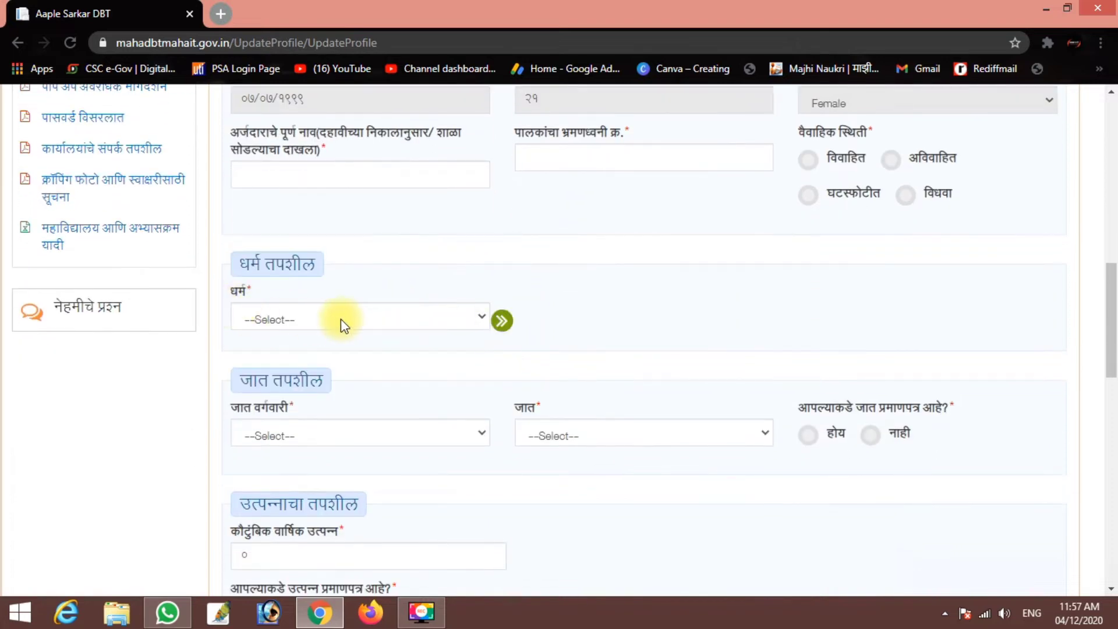
# Step: Set the caste category to (OBC) Other Backward Class after briefly picking VJNT
pyautogui.click(347, 320)
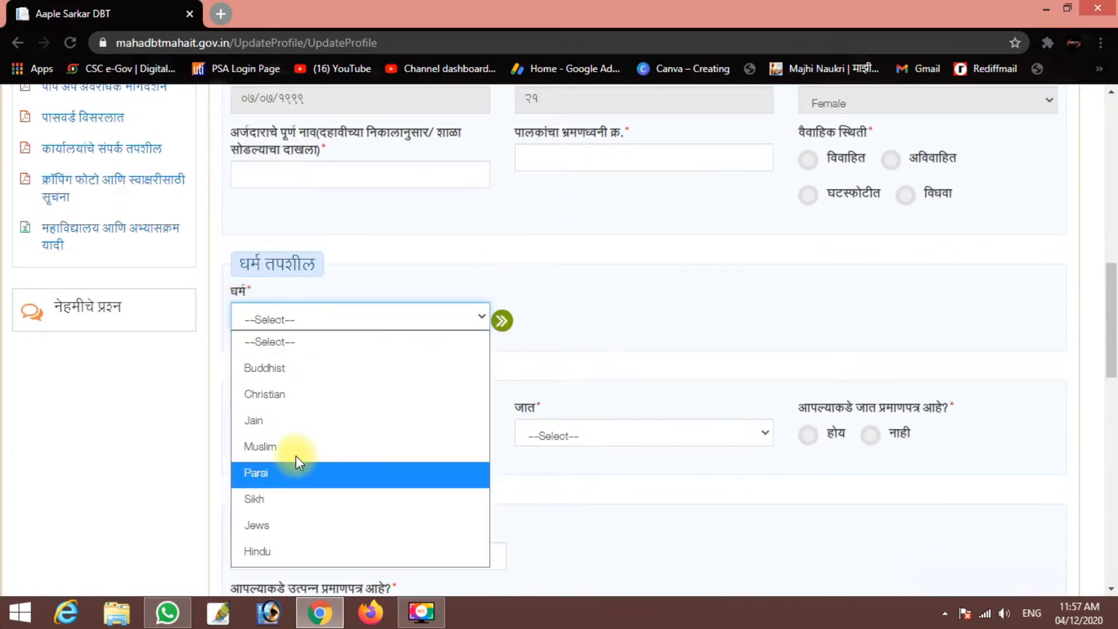
pyautogui.scroll(-3, 554, 357)
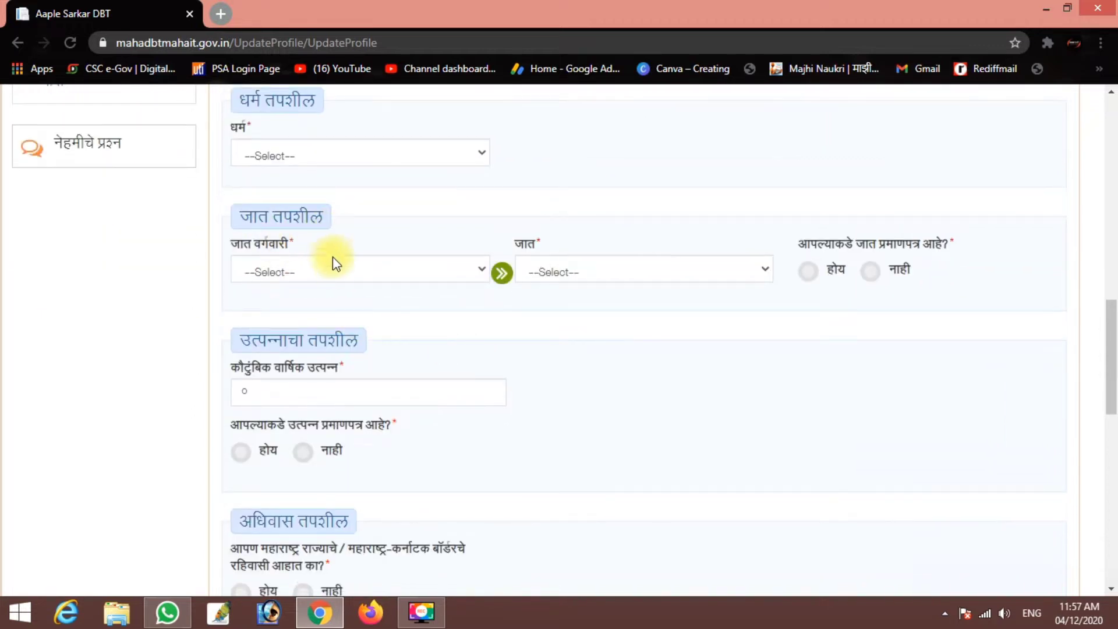
pyautogui.click(335, 269)
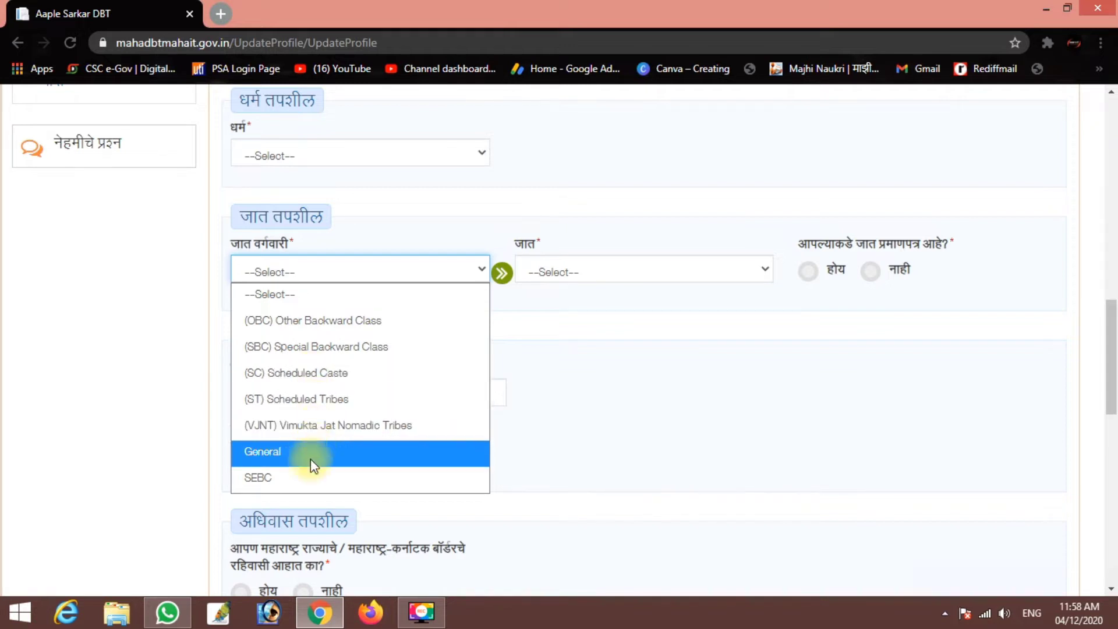
pyautogui.click(602, 395)
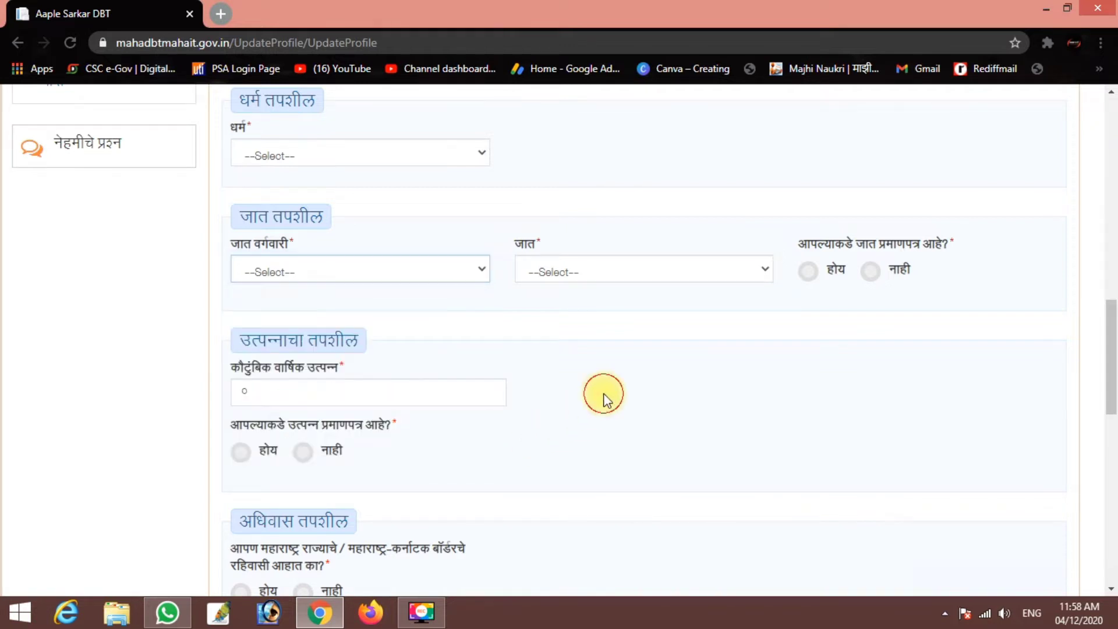
pyautogui.click(433, 271)
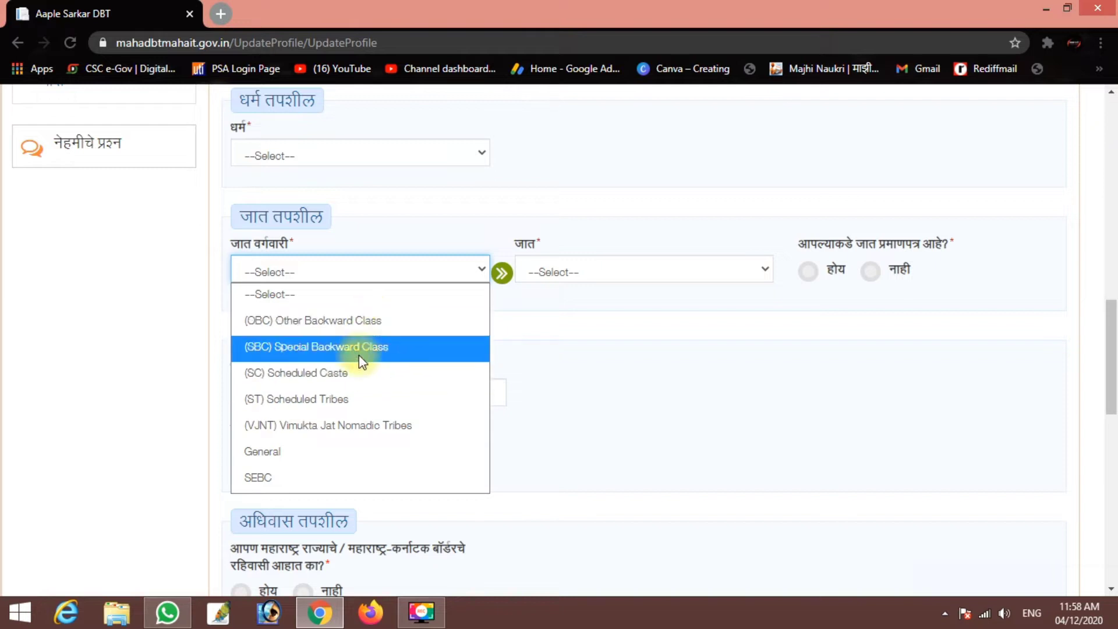
pyautogui.click(342, 424)
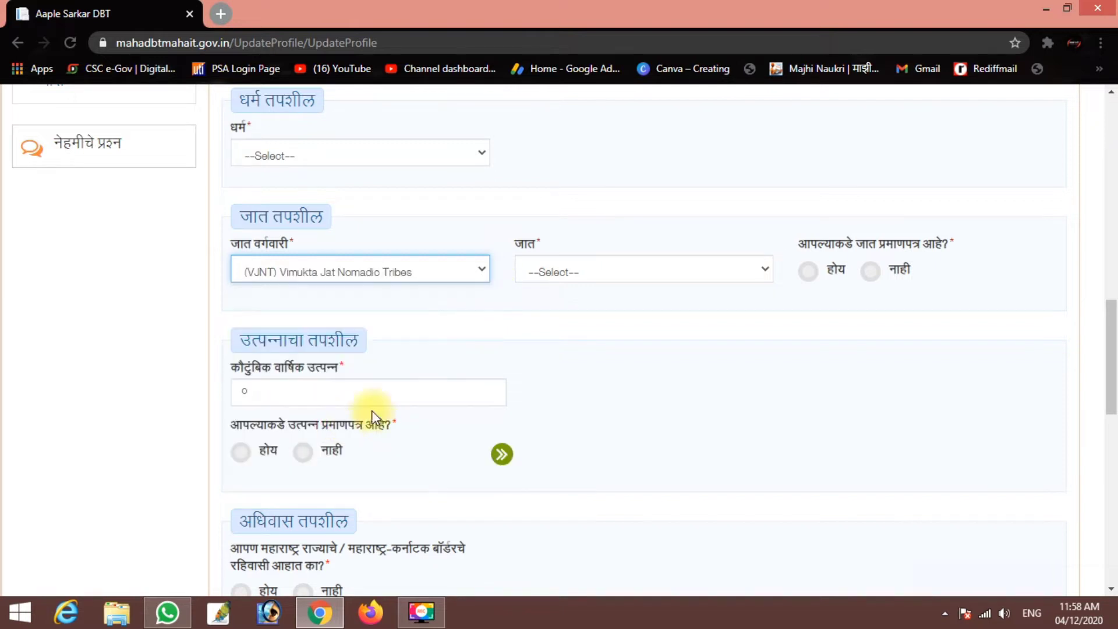
pyautogui.click(626, 271)
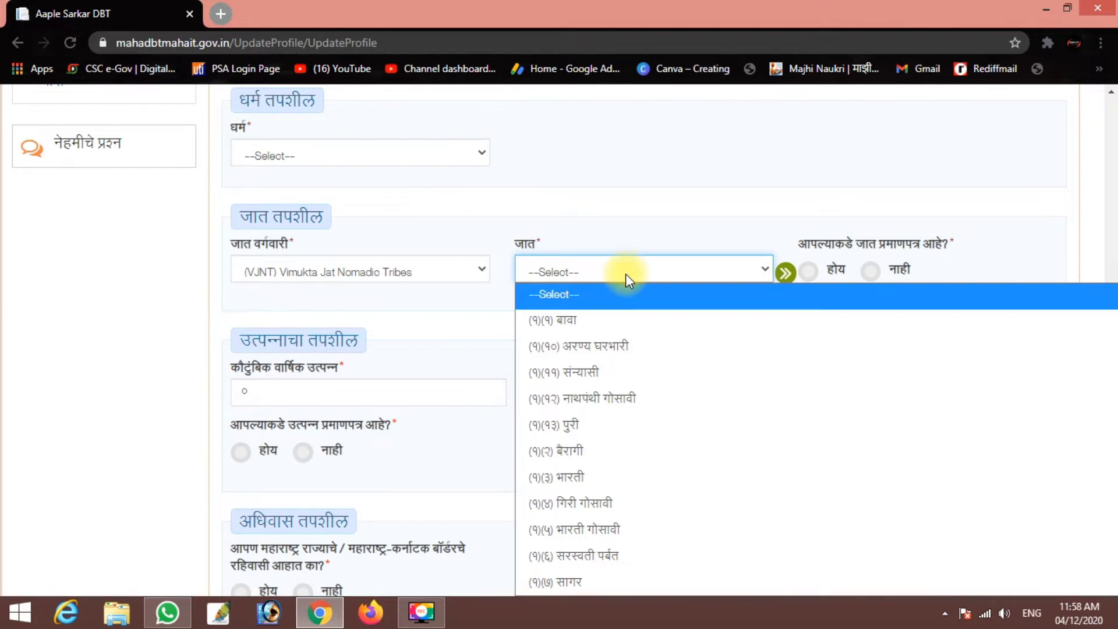
pyautogui.scroll(-4, 628, 332)
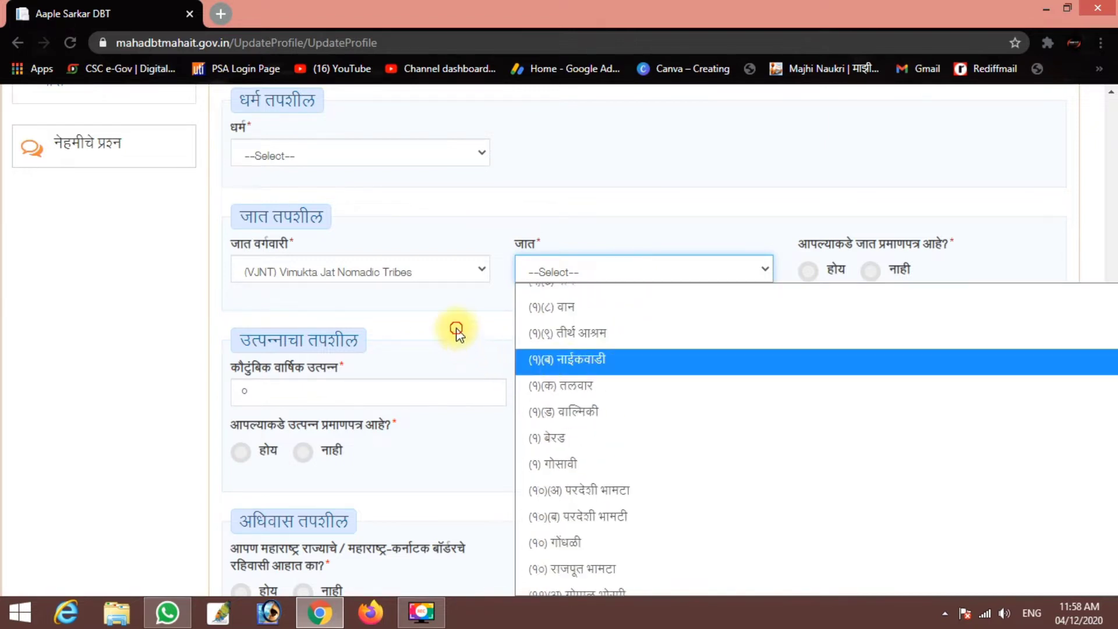
pyautogui.click(407, 271)
pyautogui.click(350, 317)
# Step: Select (१०८) नावी as the caste
pyautogui.click(593, 273)
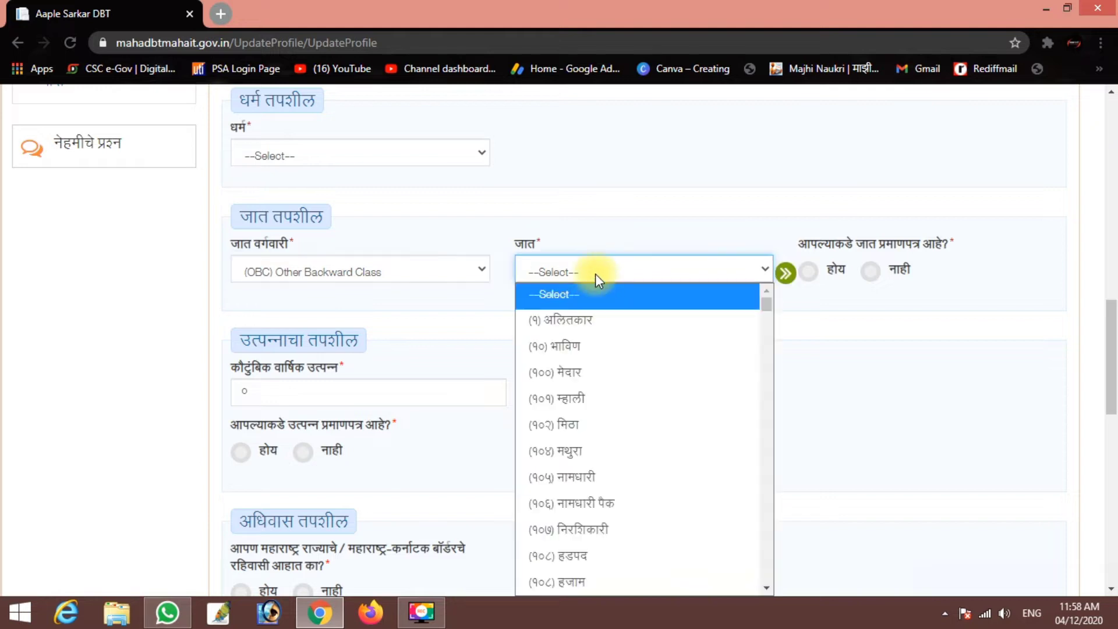
pyautogui.scroll(-5, 609, 396)
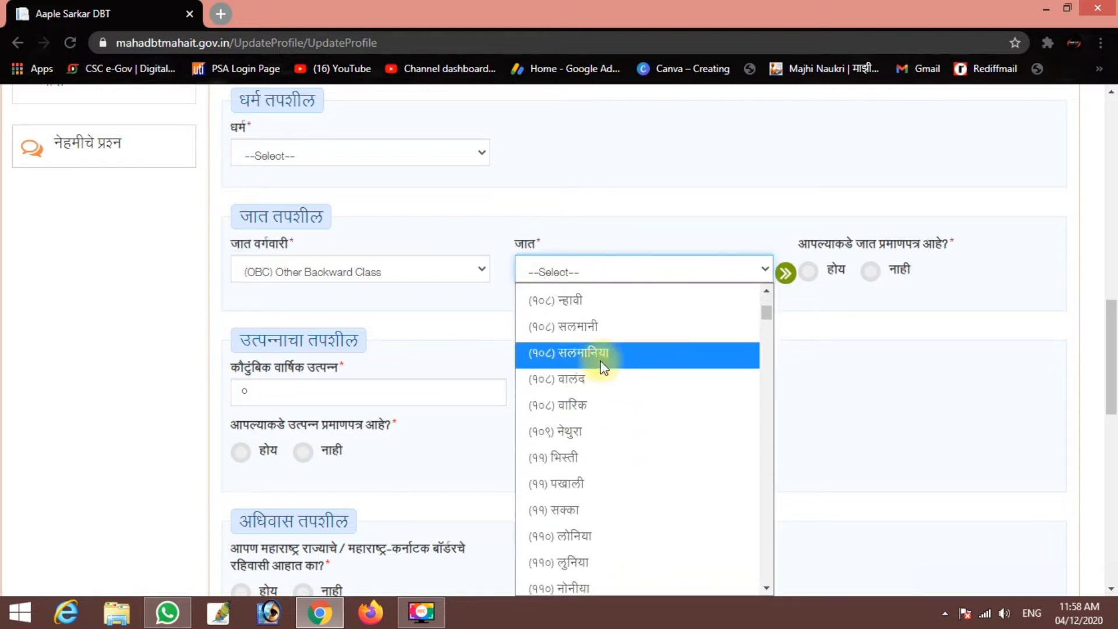
pyautogui.scroll(-2, 600, 361)
pyautogui.scroll(4, 600, 361)
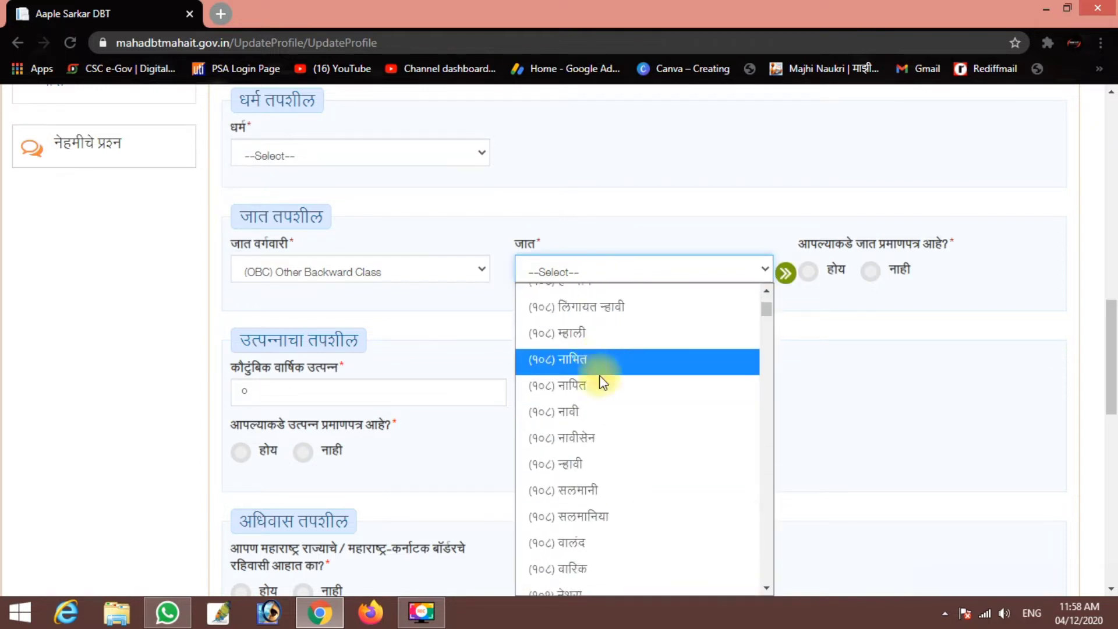
pyautogui.click(591, 405)
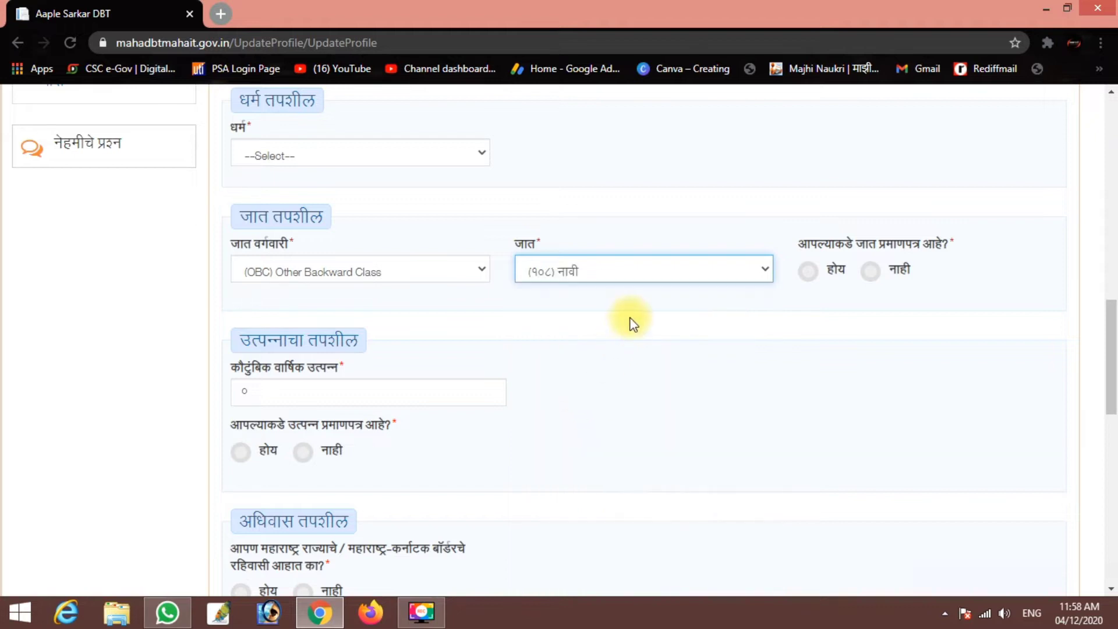
pyautogui.click(828, 285)
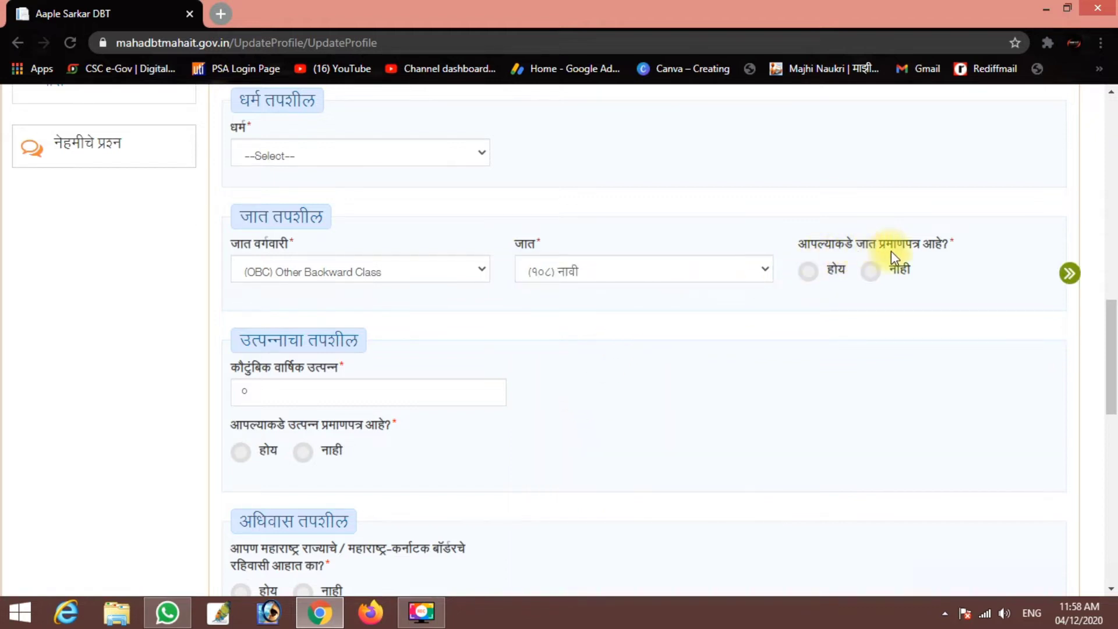
# Step: Mark a caste certificate as held and set its place to Beed
pyautogui.click(808, 273)
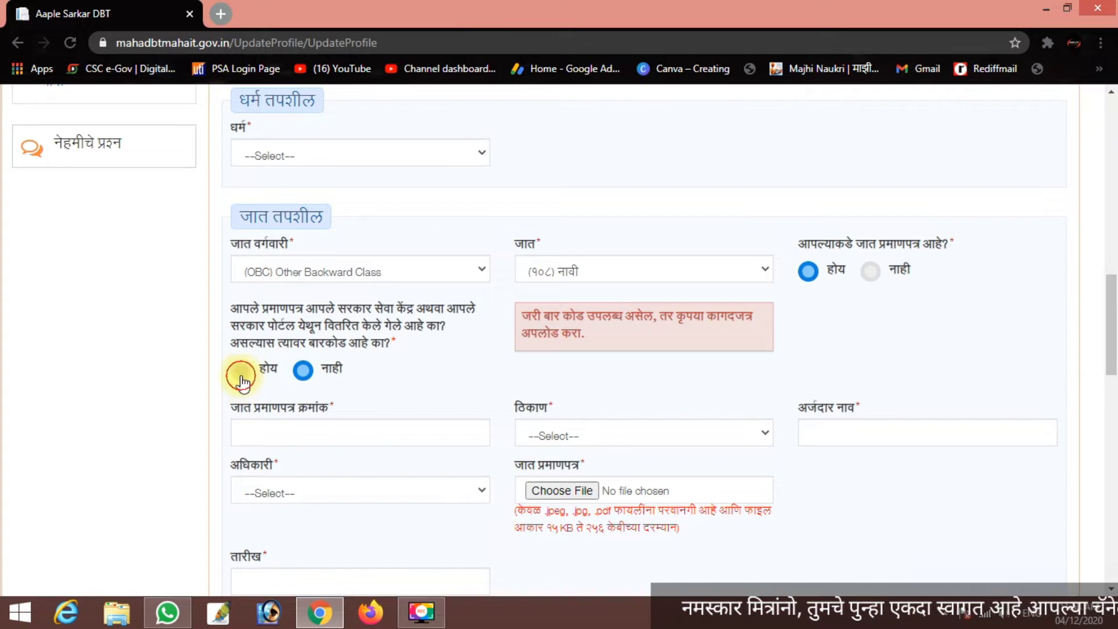
pyautogui.scroll(-2, 403, 365)
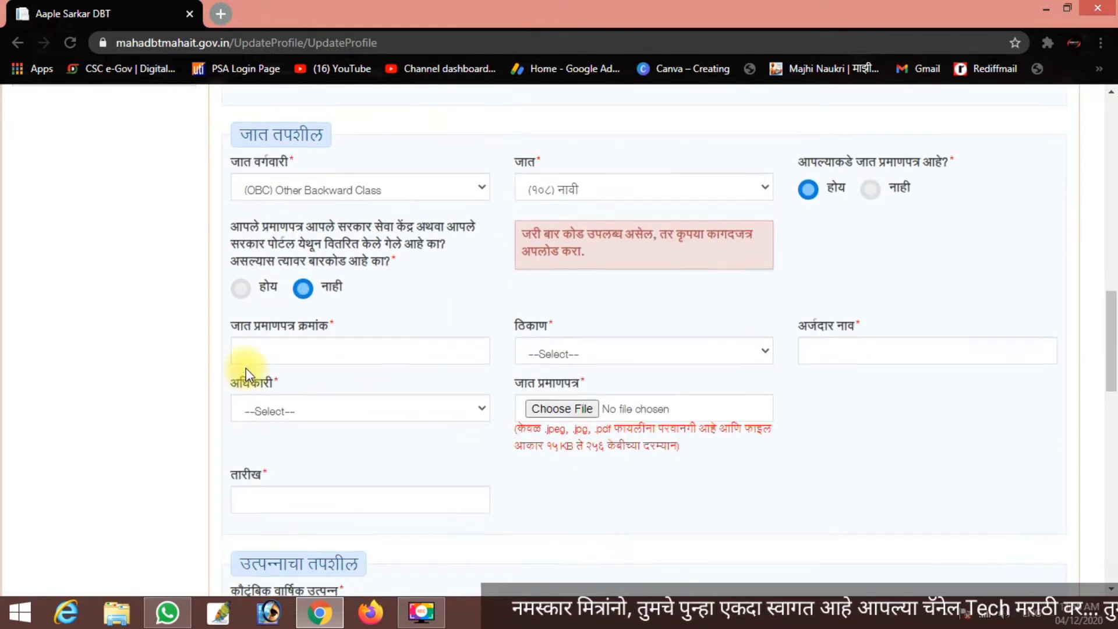
pyautogui.click(318, 349)
pyautogui.click(663, 354)
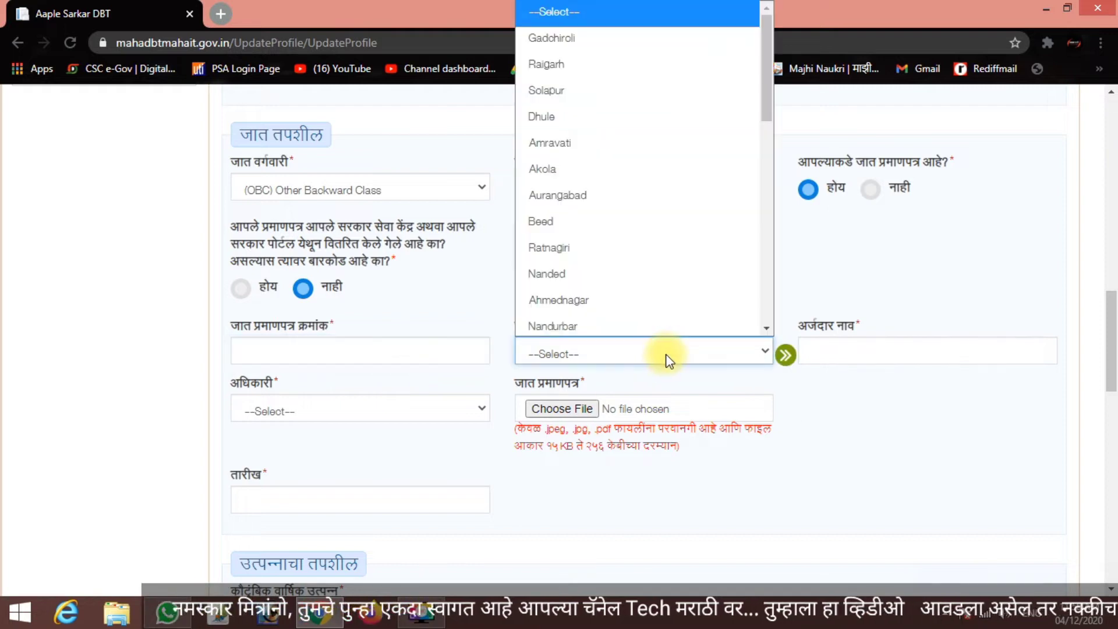
pyautogui.click(640, 215)
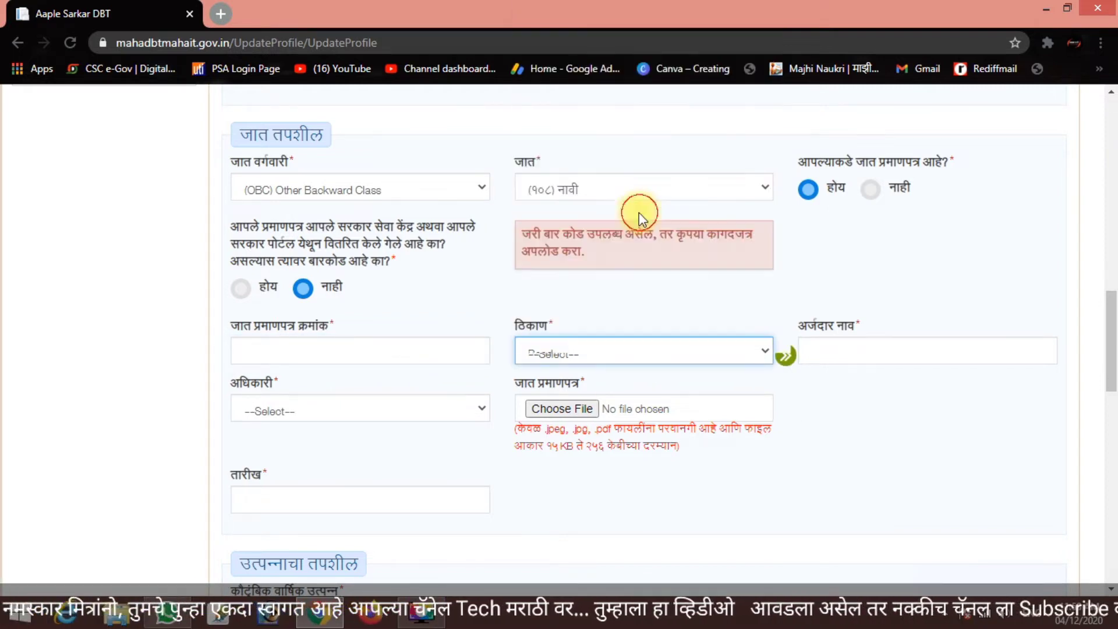
# Step: Set the issuing officer to Sub Divisional Officer(SDO), leaving the file upload empty
pyautogui.click(896, 354)
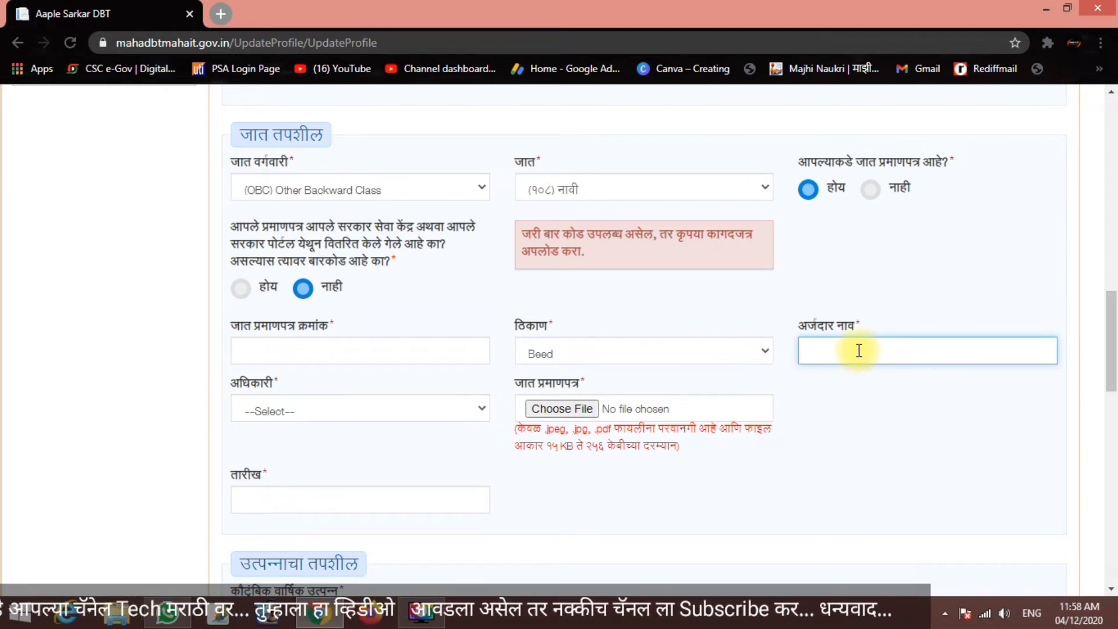
pyautogui.click(312, 412)
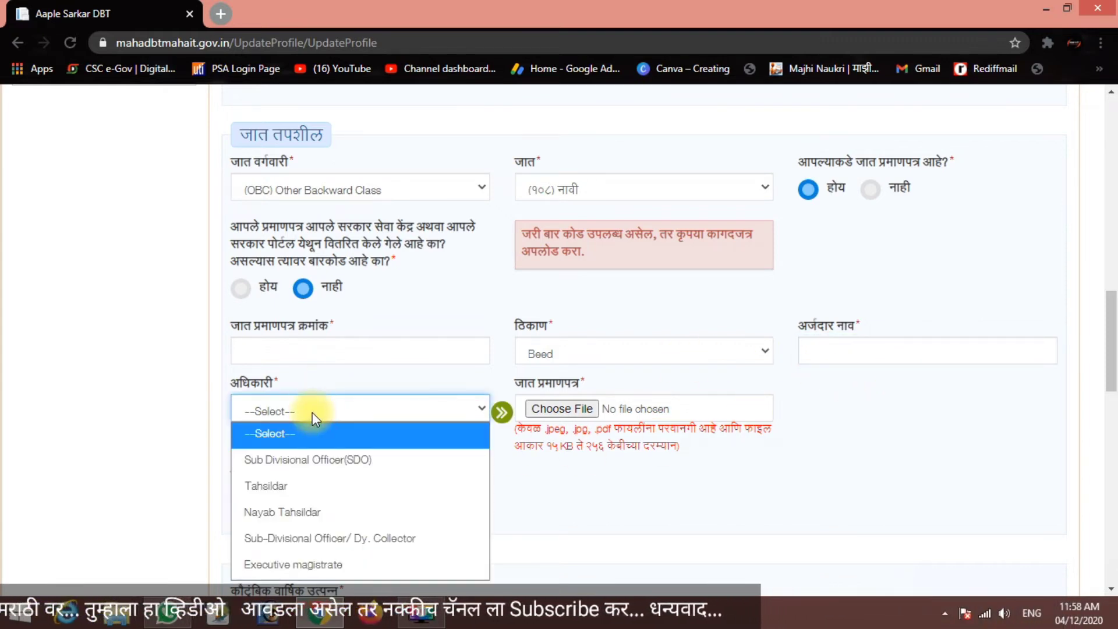
pyautogui.click(310, 460)
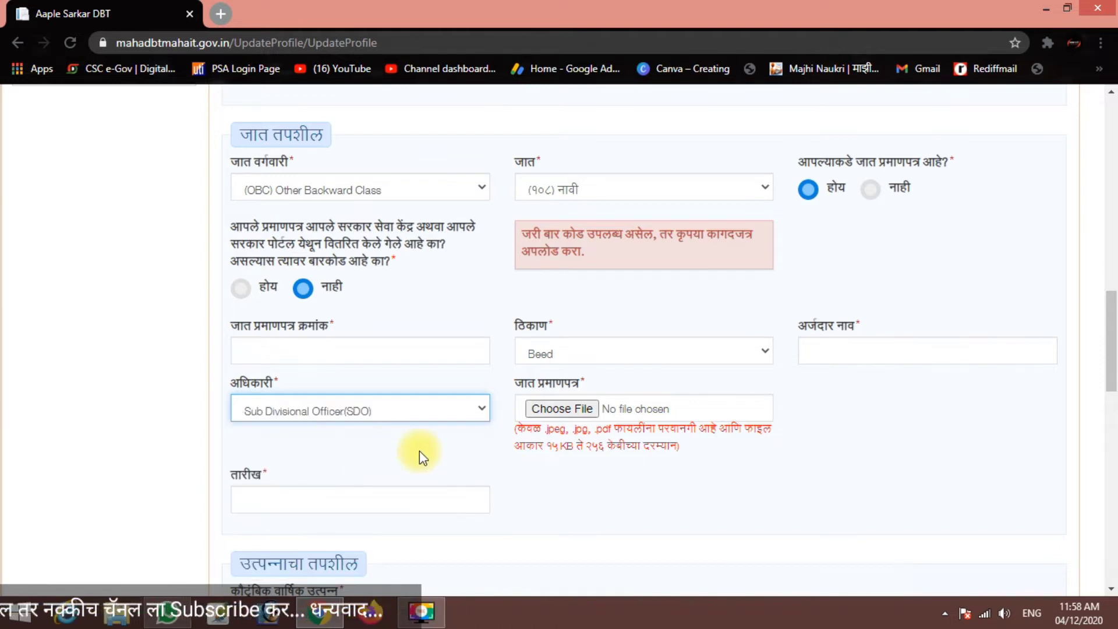
pyautogui.click(562, 407)
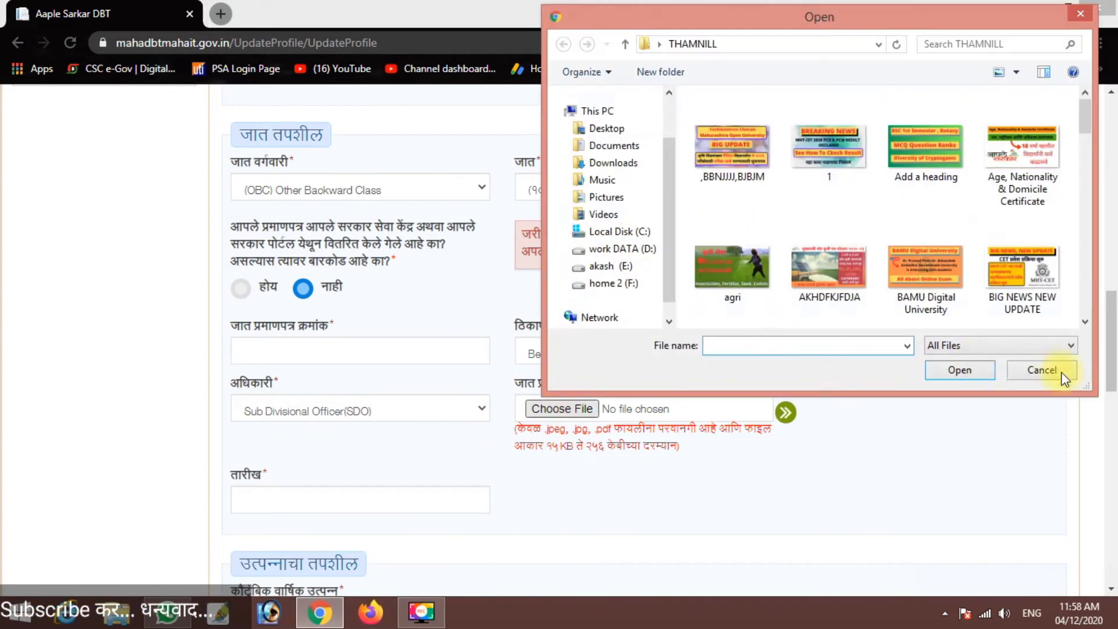
pyautogui.click(1045, 365)
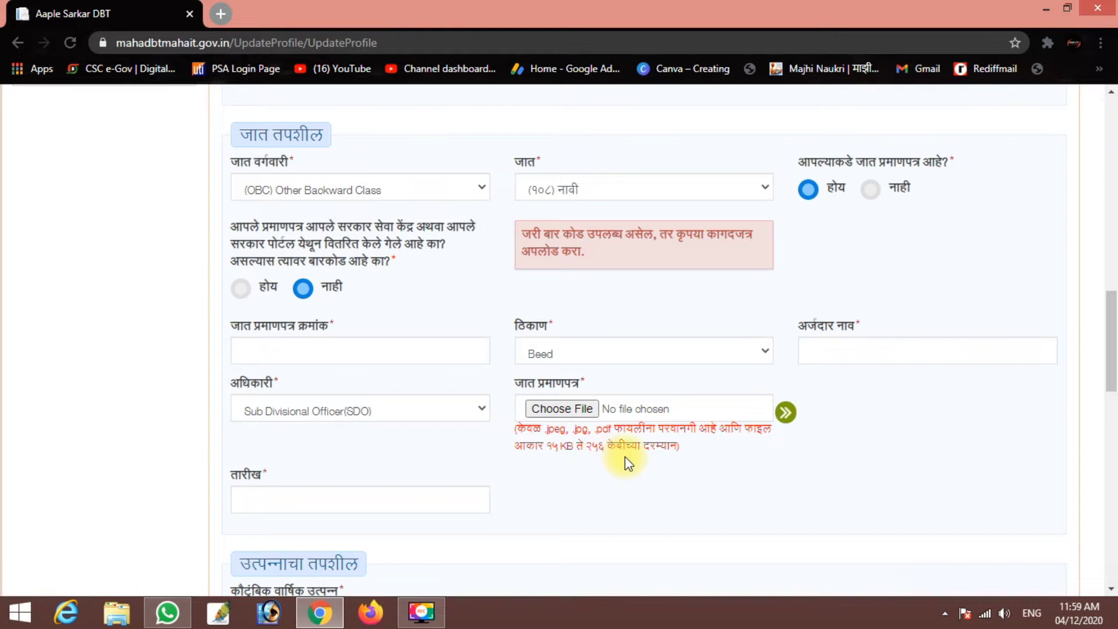
# Step: Open the certificate date picker and close it without choosing a date
pyautogui.scroll(-1, 624, 457)
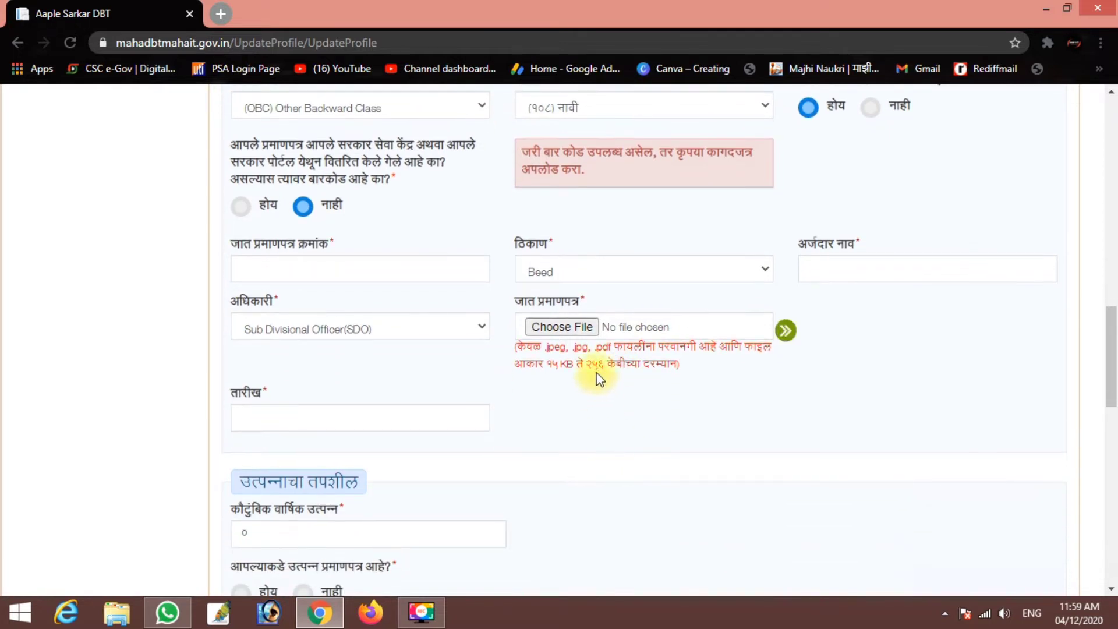
pyautogui.click(281, 419)
pyautogui.click(315, 205)
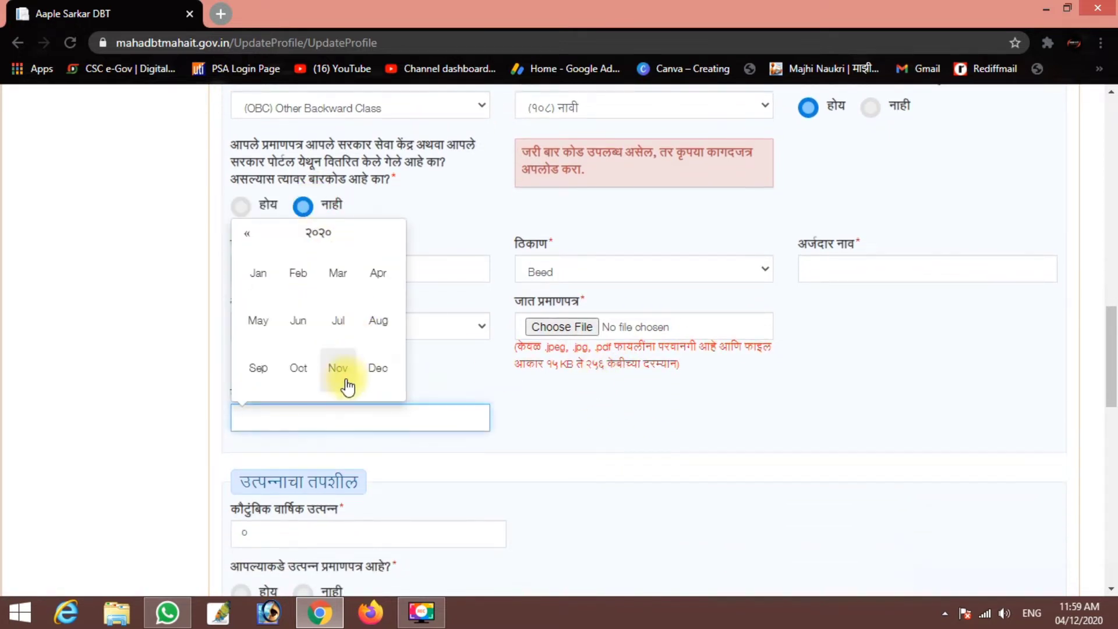
pyautogui.click(558, 450)
pyautogui.scroll(-2, 410, 440)
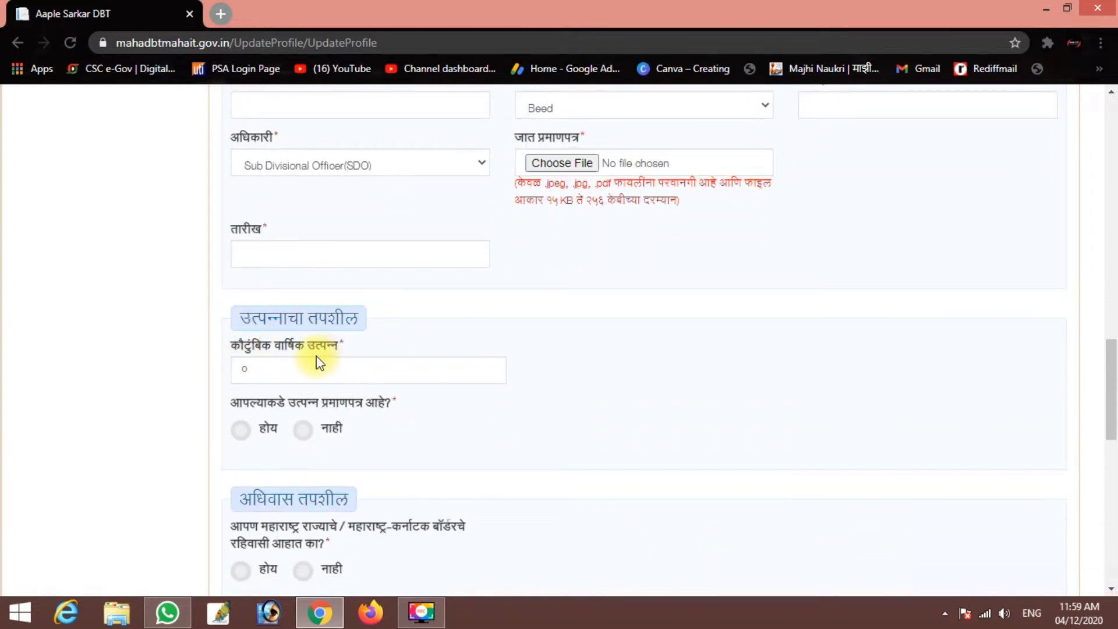
# Step: Clear the 0 from family annual income and dismiss the alert
pyautogui.doubleClick(344, 367)
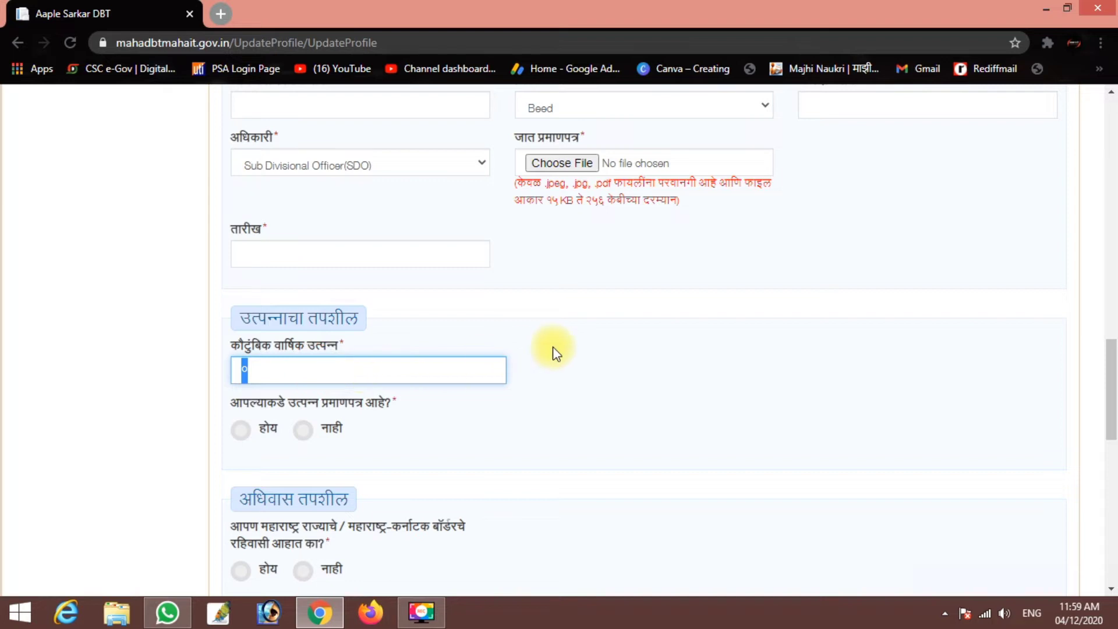
pyautogui.press('BackSpace')
pyautogui.click(701, 133)
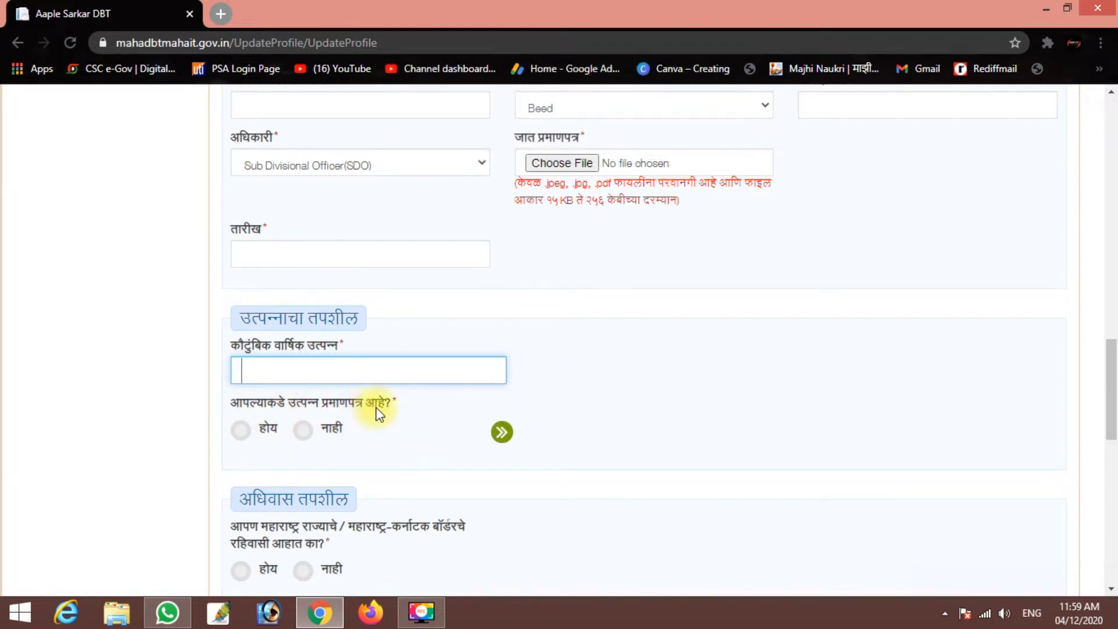
# Step: Mark an income certificate as held, issued by Tahsildar
pyautogui.click(251, 431)
pyautogui.scroll(-2, 524, 466)
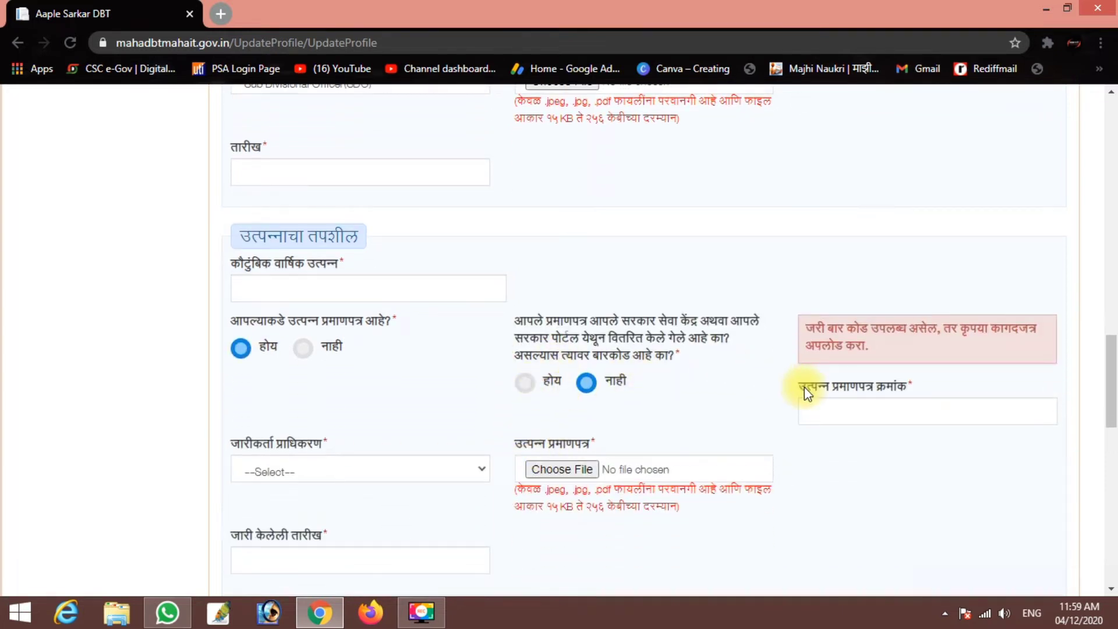
pyautogui.scroll(-1, 807, 390)
pyautogui.click(899, 322)
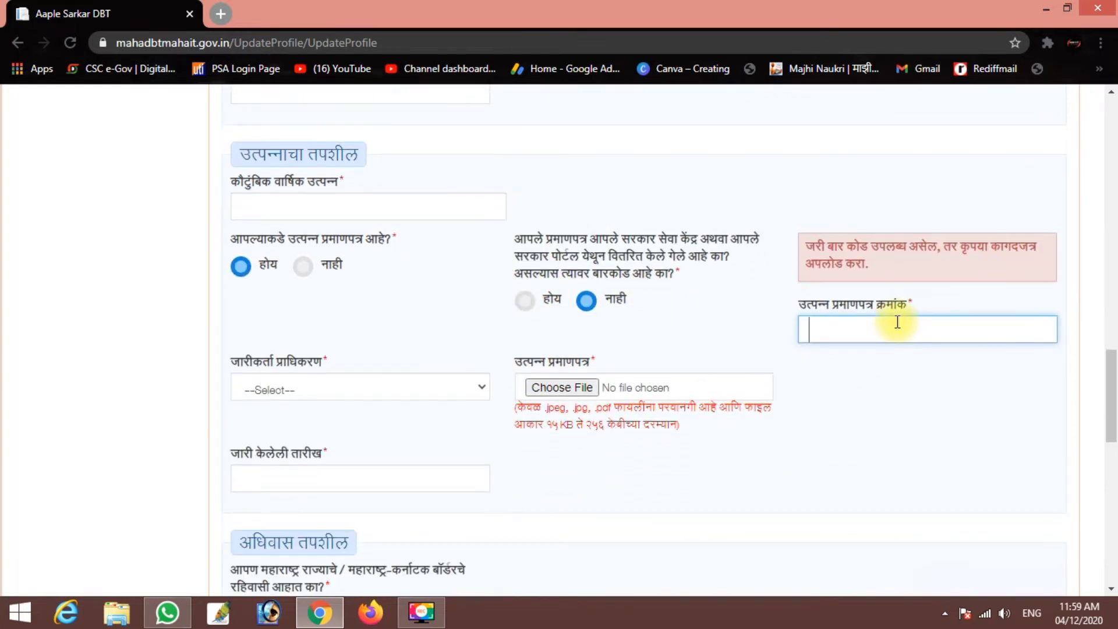
pyautogui.click(437, 395)
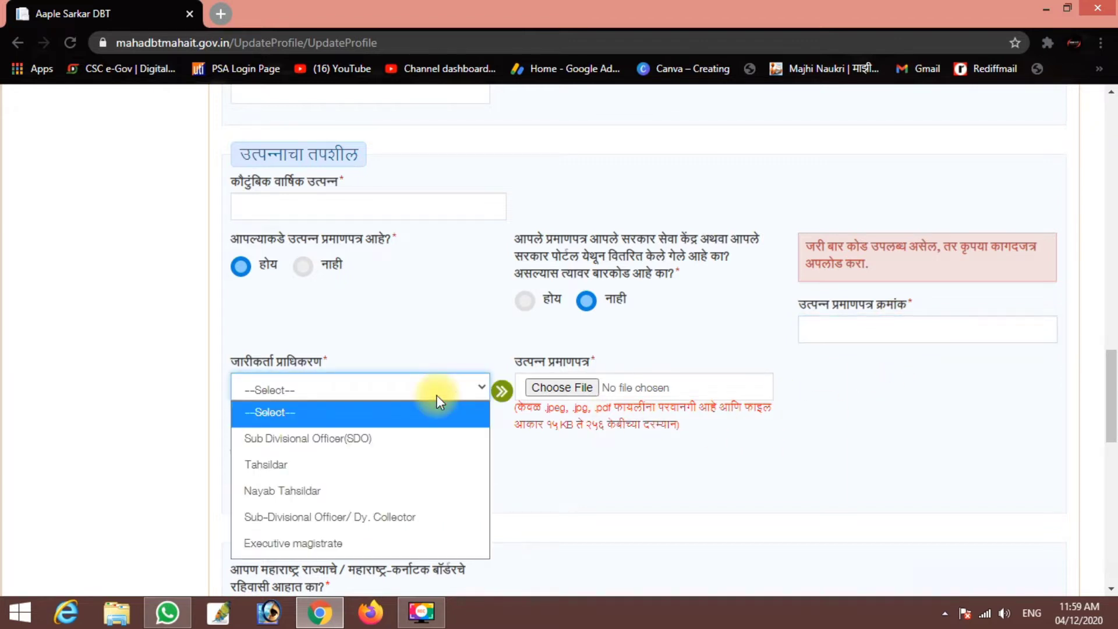
pyautogui.click(381, 461)
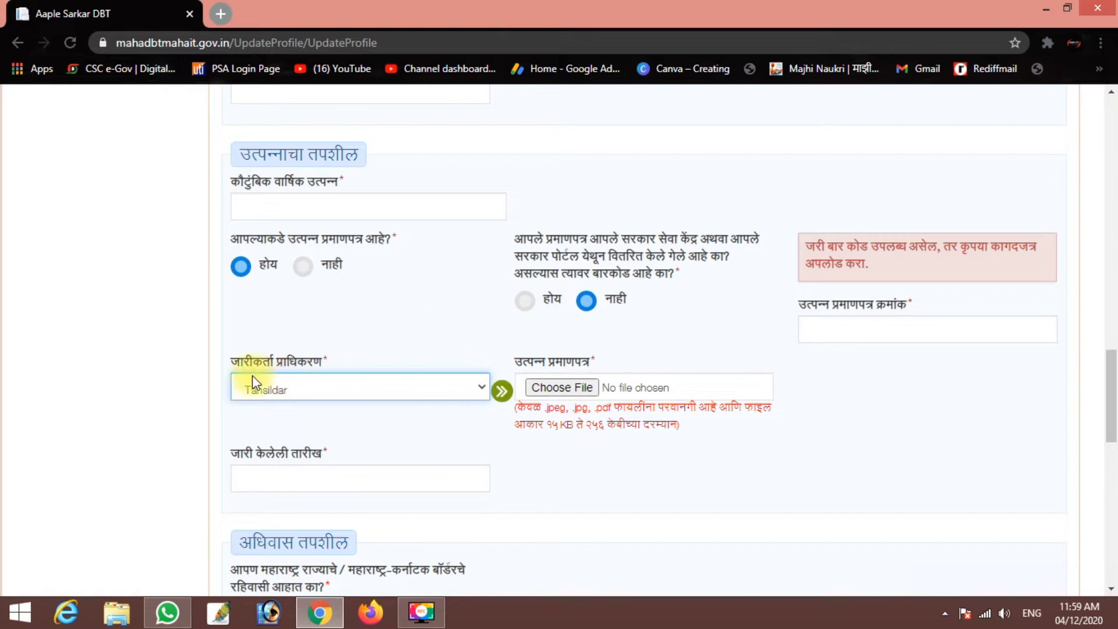
pyautogui.click(410, 336)
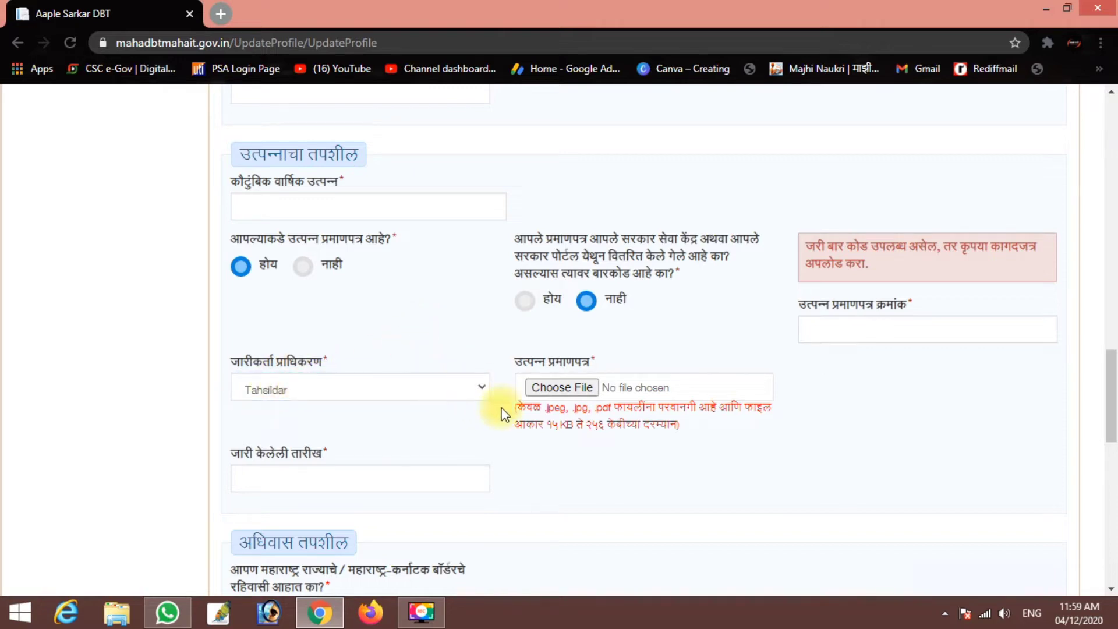
# Step: Leave the income certificate file and issue date empty
pyautogui.click(581, 390)
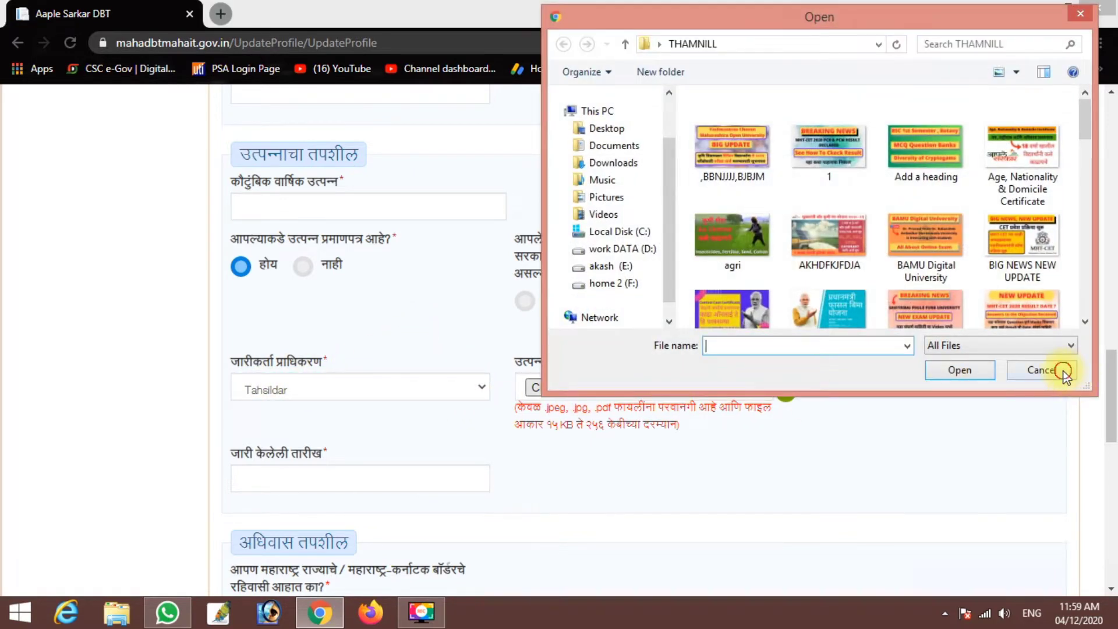
pyautogui.click(1064, 372)
pyautogui.scroll(-2, 586, 456)
pyautogui.click(382, 404)
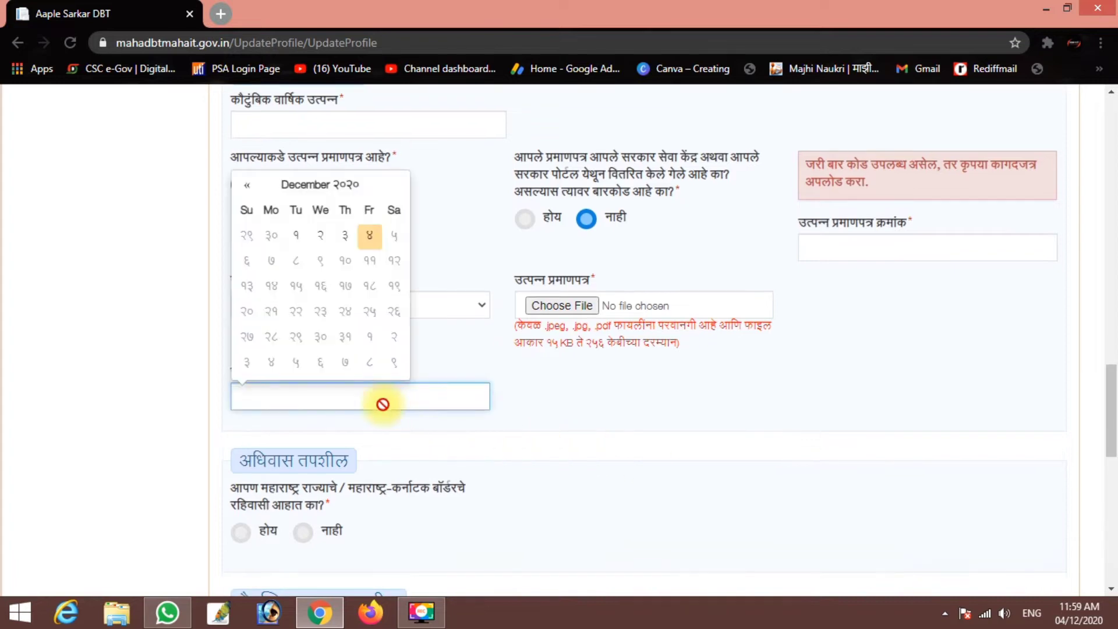
pyautogui.click(627, 397)
pyautogui.scroll(-1, 628, 394)
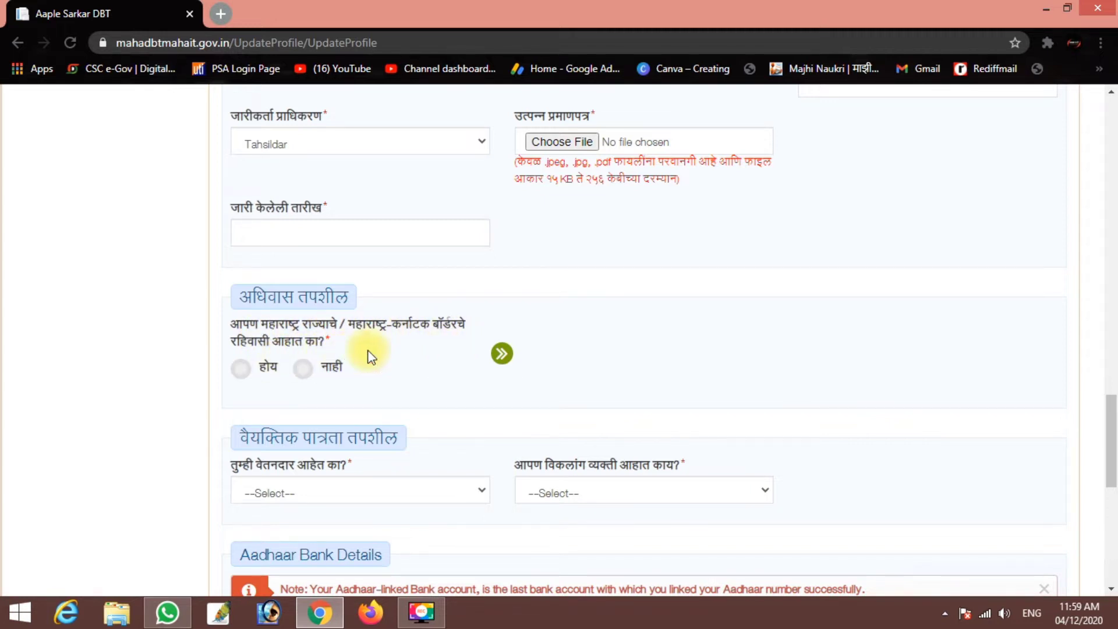
# Step: Mark the applicant a Maharashtra resident with a domicile certificate, relation type Self
pyautogui.scroll(-1, 368, 351)
pyautogui.click(241, 286)
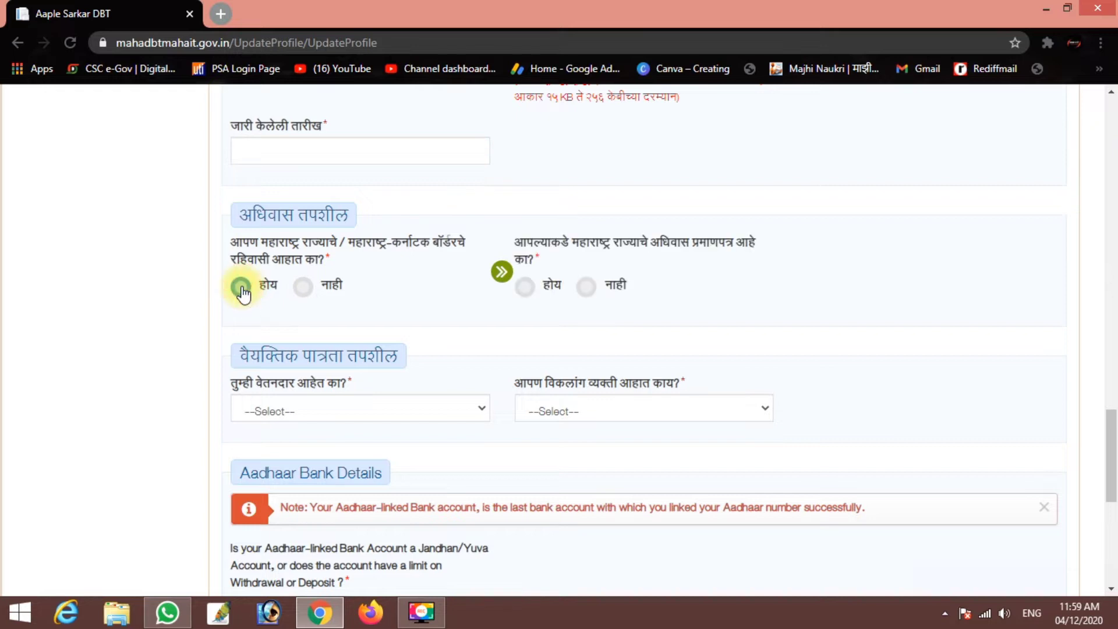
pyautogui.click(587, 288)
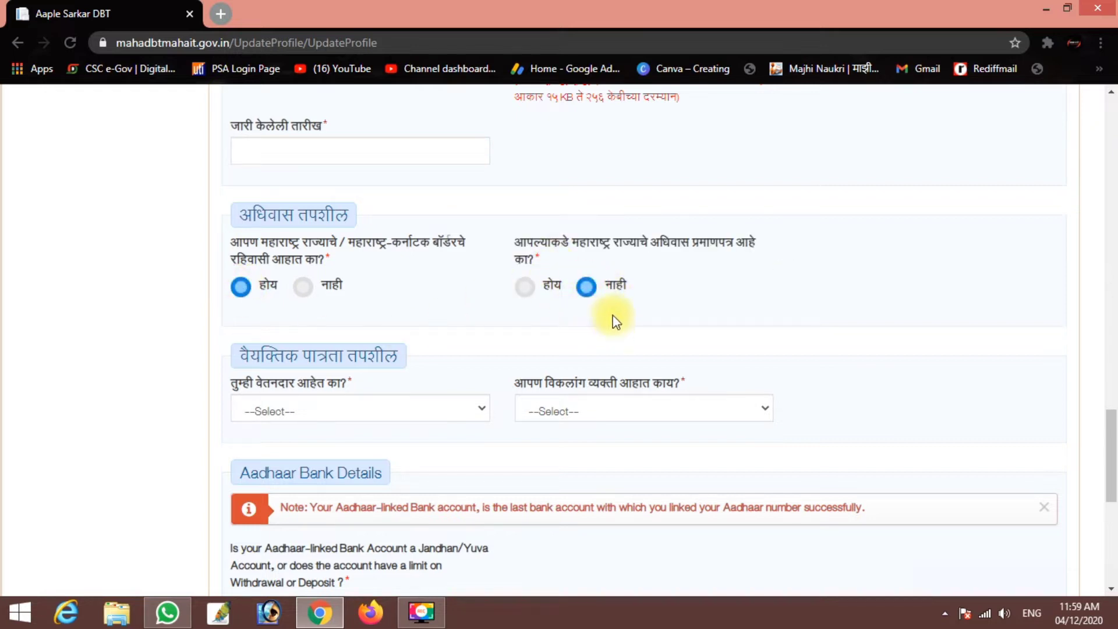
pyautogui.click(526, 288)
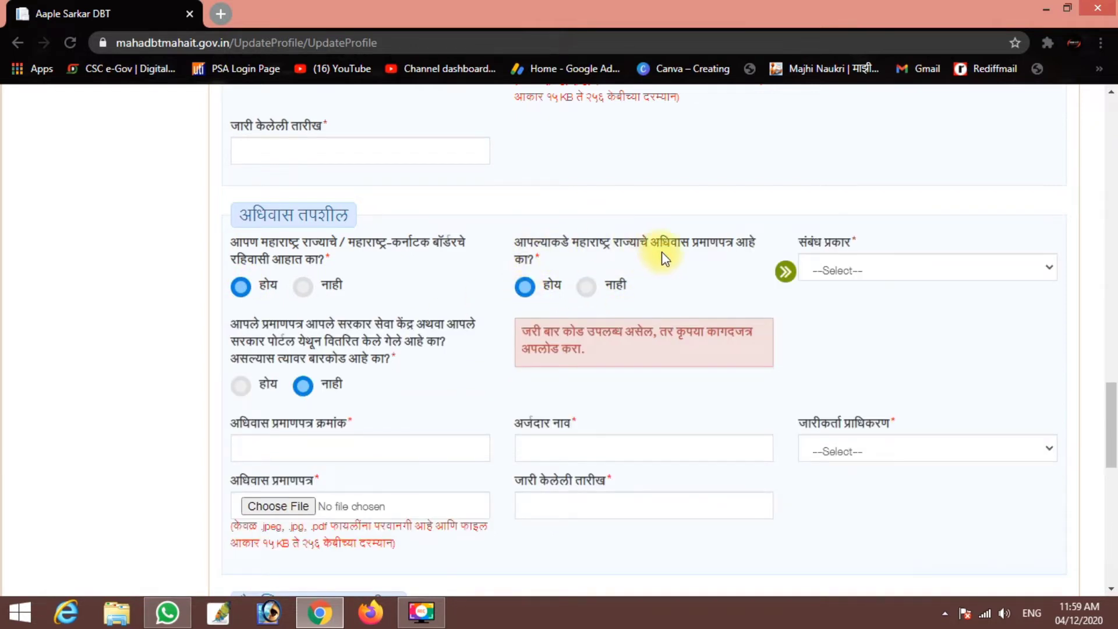
pyautogui.click(921, 274)
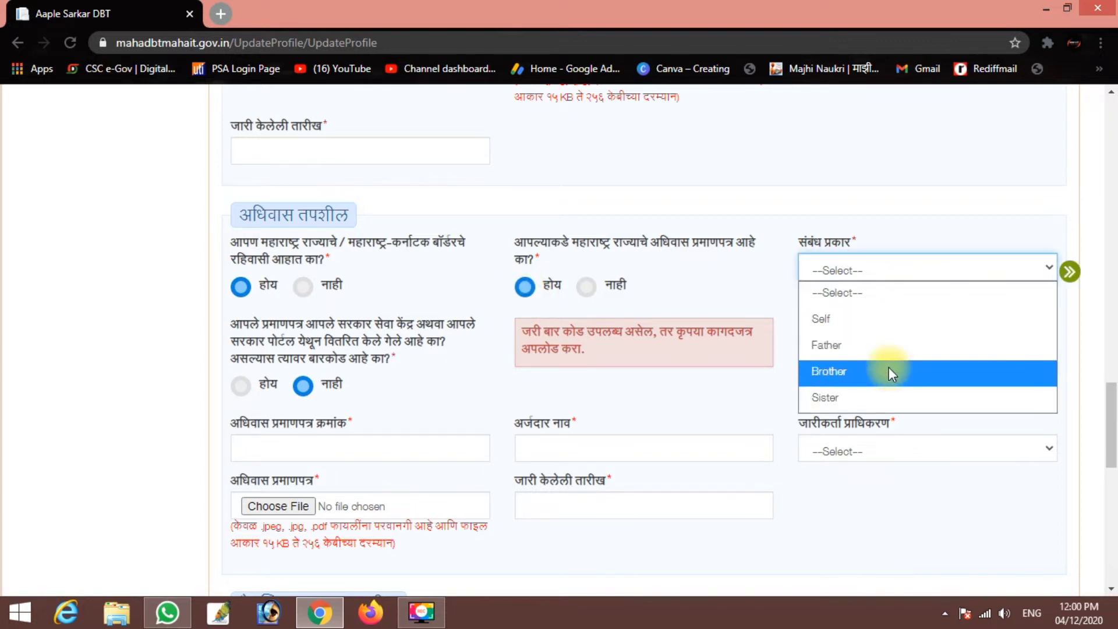
pyautogui.click(857, 323)
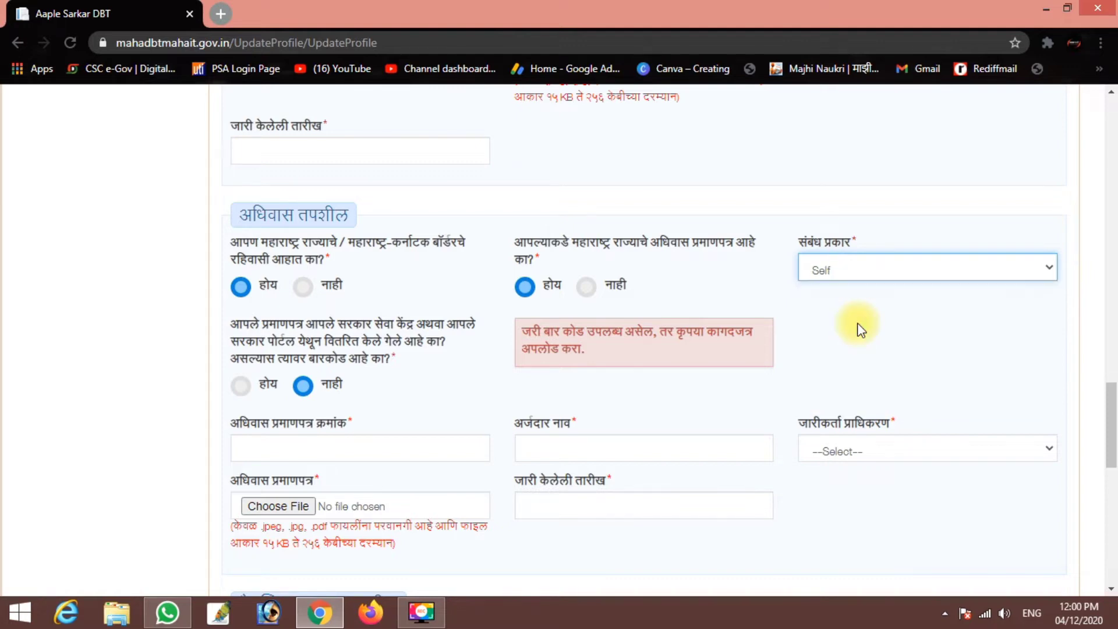
# Step: Set the domicile certificate's issuing authority to Tahsildar
pyautogui.scroll(-1, 553, 414)
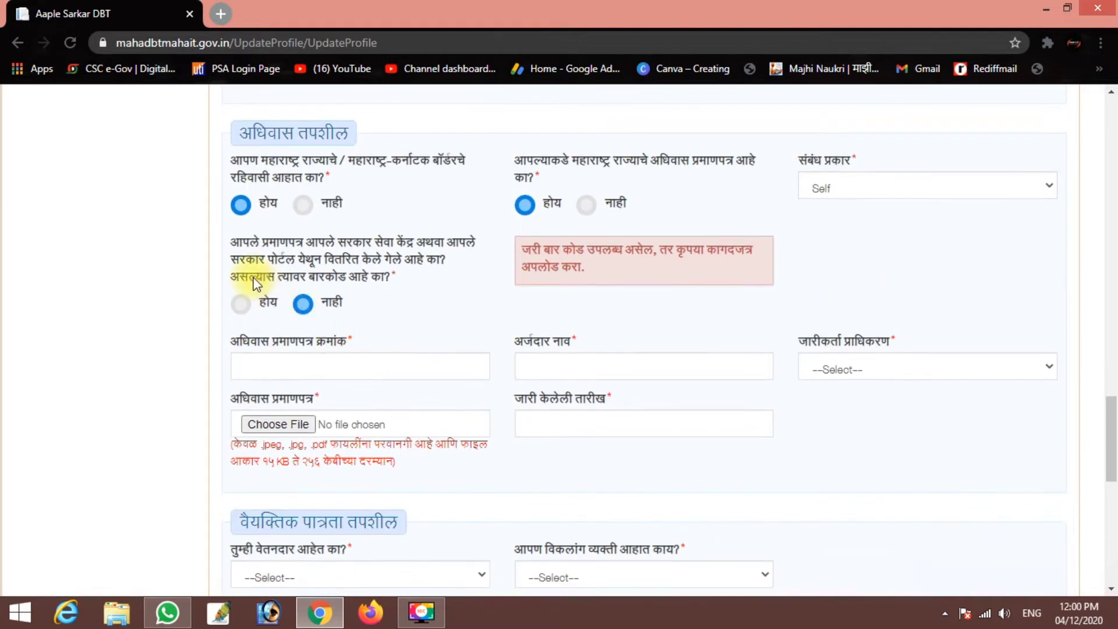
pyautogui.click(245, 365)
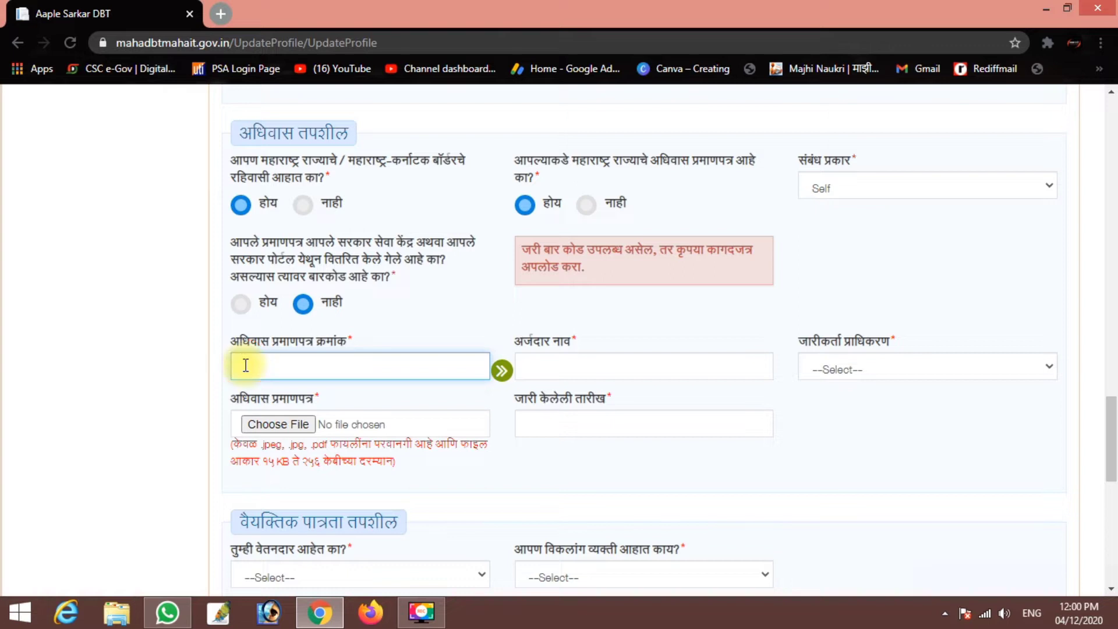
pyautogui.click(645, 369)
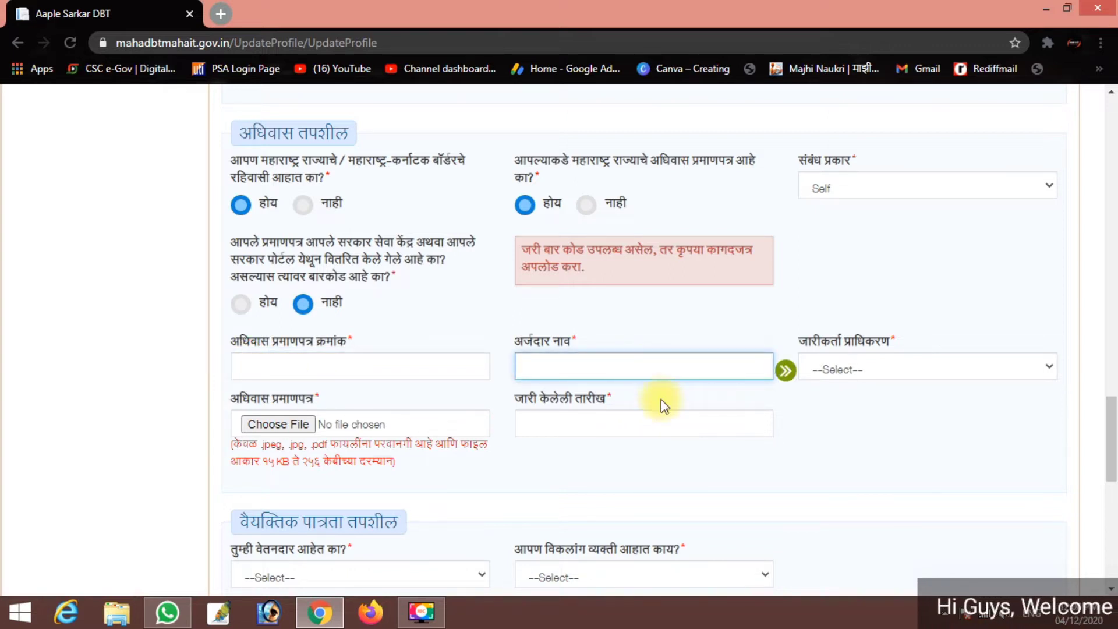
pyautogui.click(850, 434)
pyautogui.click(883, 372)
pyautogui.click(880, 443)
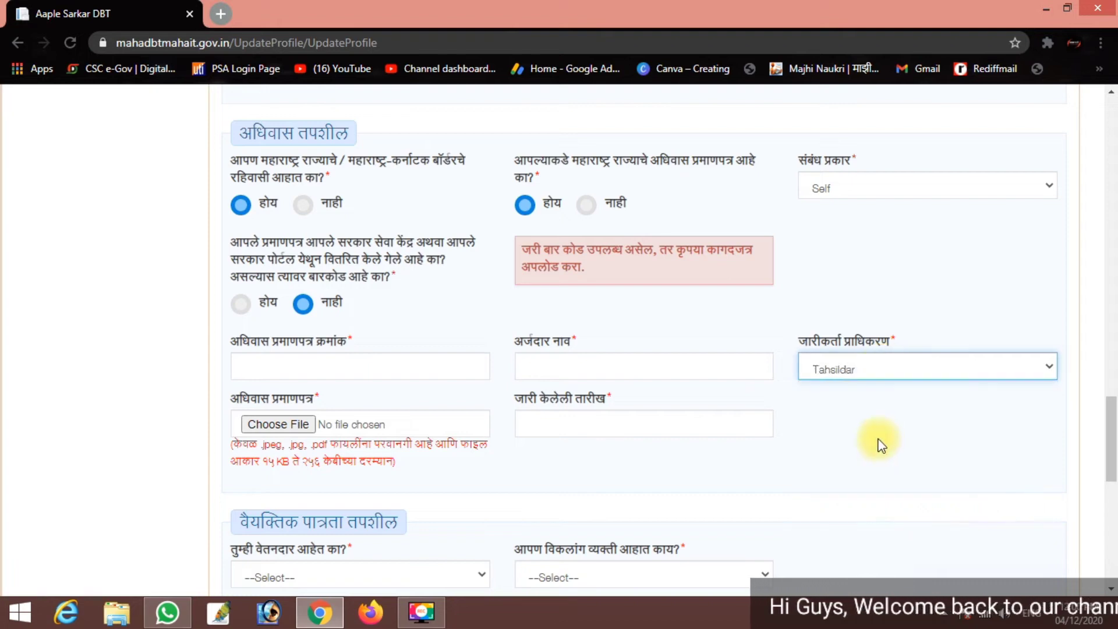
# Step: Open the issue-date calendar and close it without picking a date
pyautogui.scroll(-1, 877, 435)
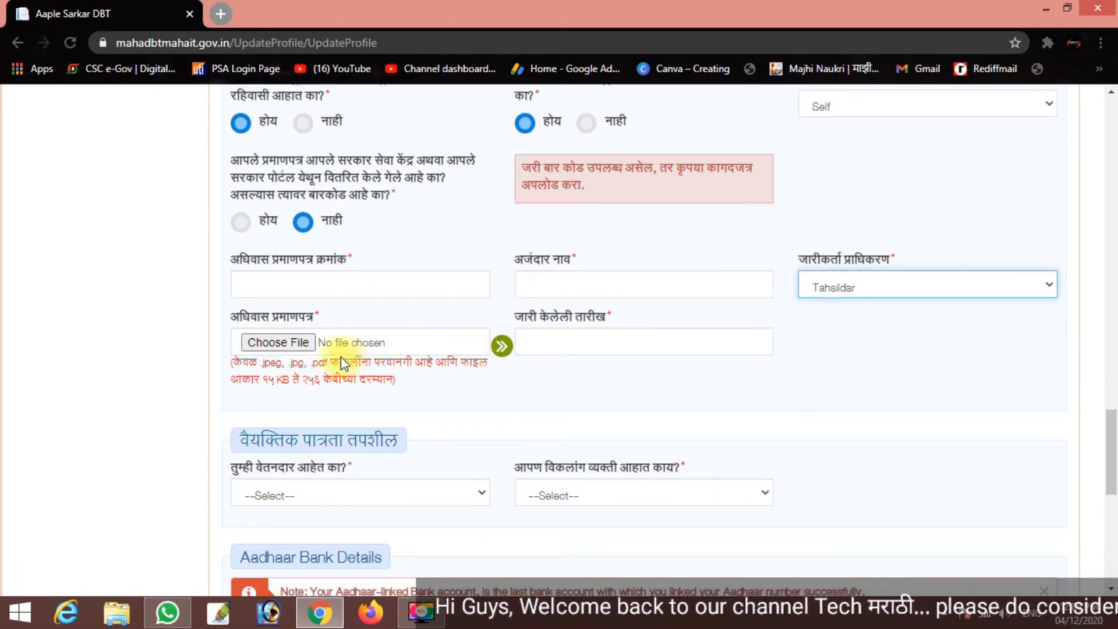
pyautogui.click(592, 350)
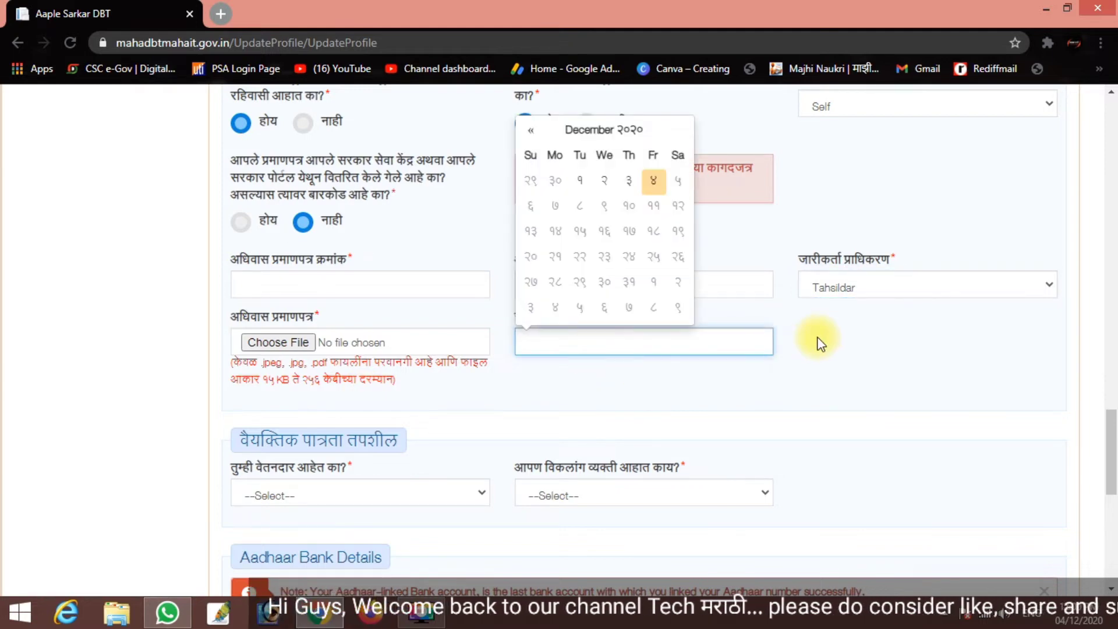
pyautogui.click(893, 345)
pyautogui.scroll(-2, 880, 358)
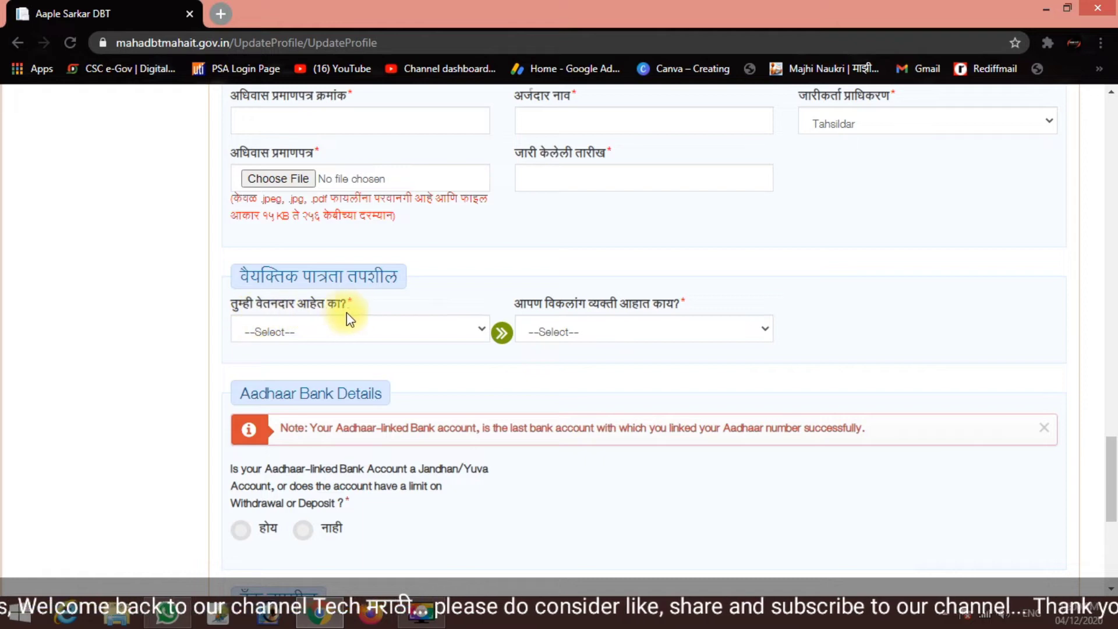
# Step: Answer No to salaried and disabled, and Yes to the Jandhan/limited-account question
pyautogui.click(355, 331)
pyautogui.click(304, 411)
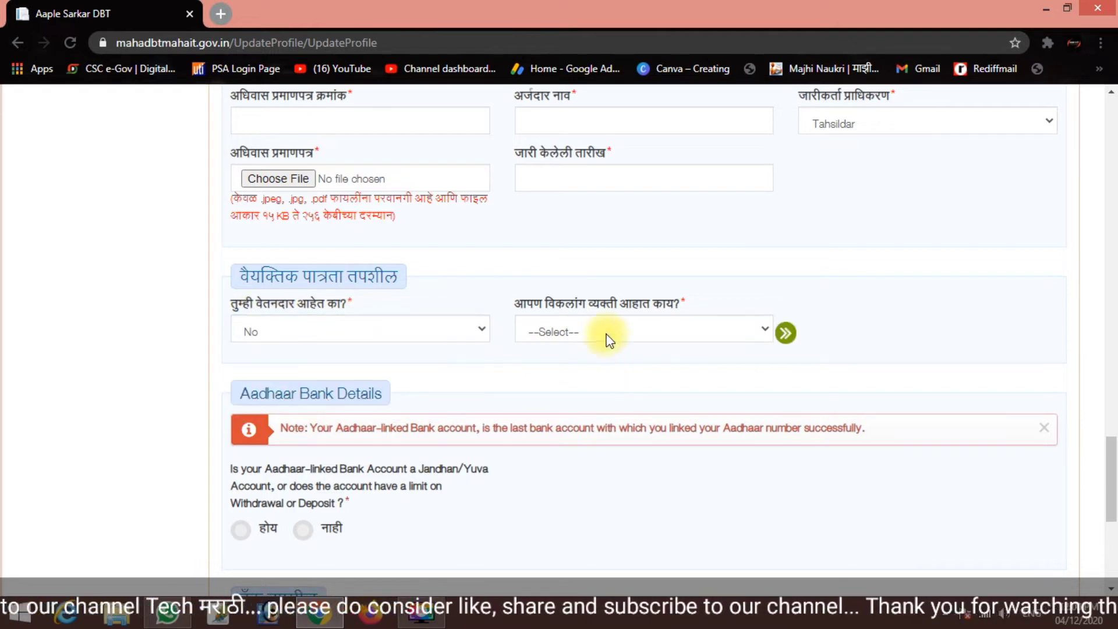
pyautogui.click(642, 329)
pyautogui.click(583, 408)
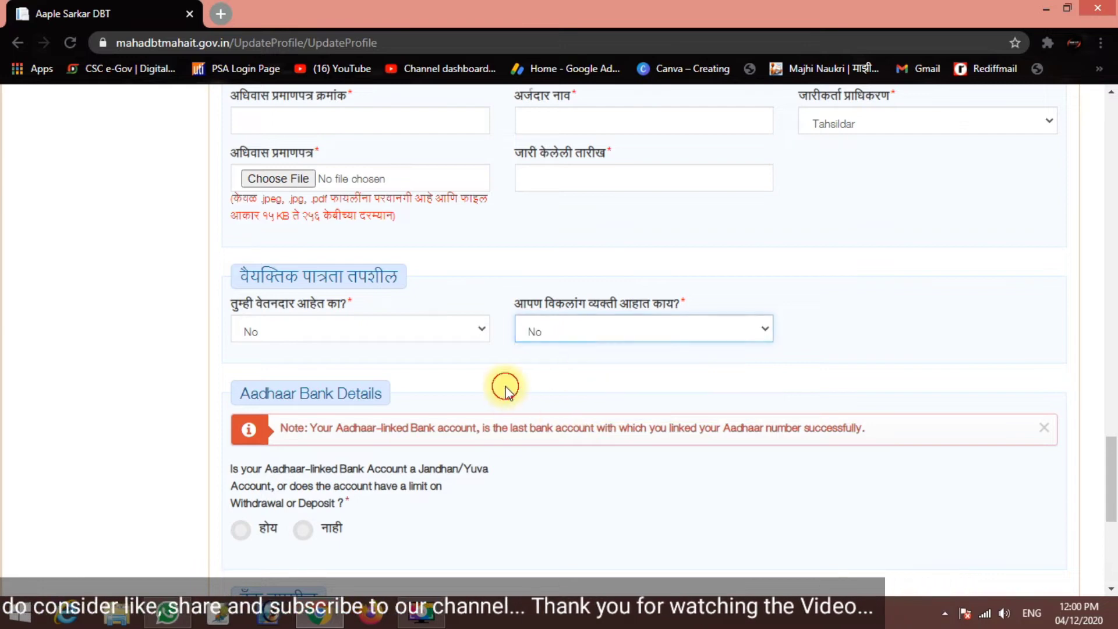
pyautogui.scroll(-3, 505, 390)
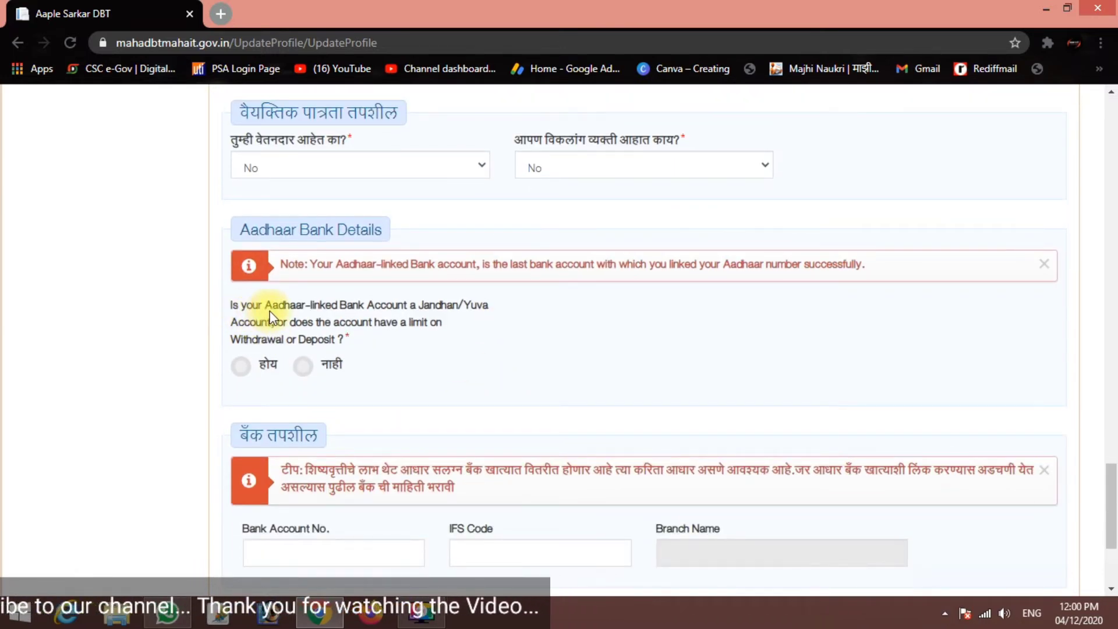
pyautogui.click(238, 368)
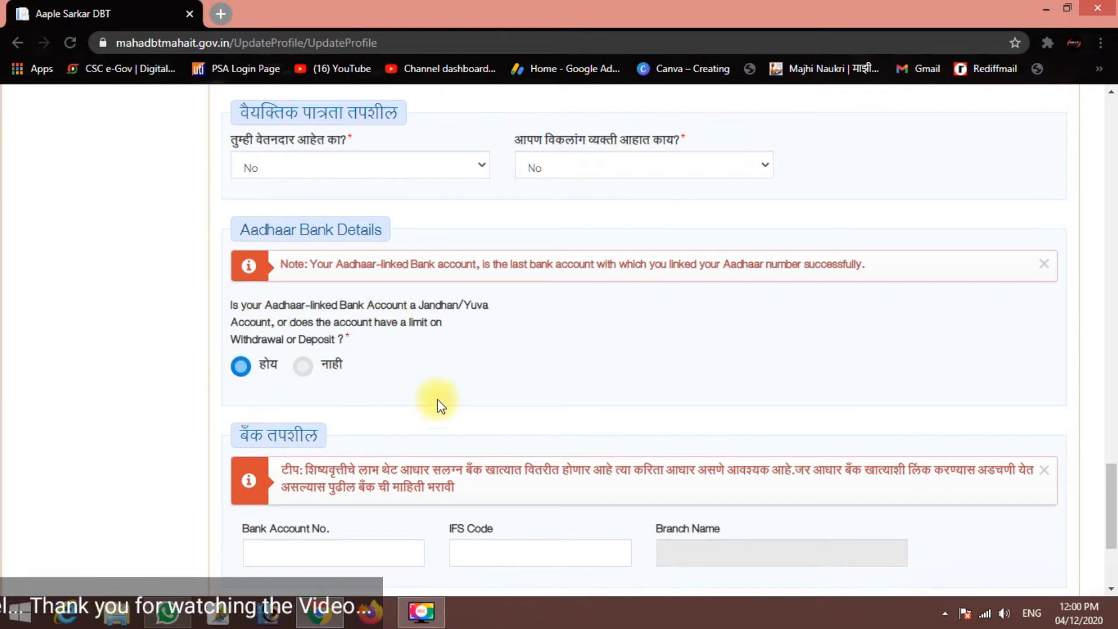
pyautogui.scroll(-3, 426, 425)
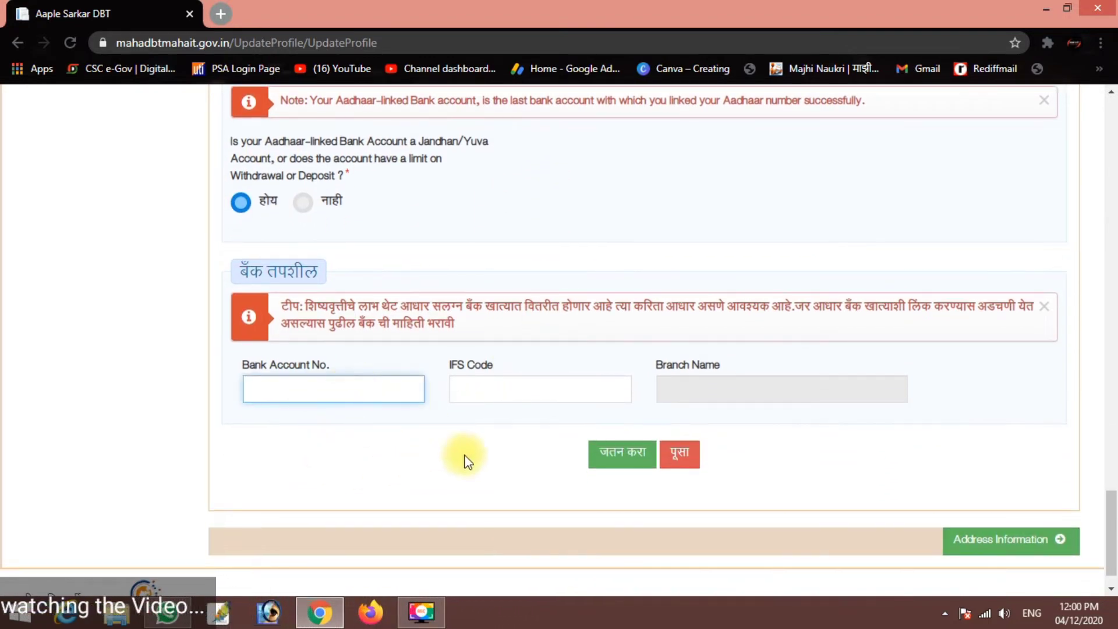
pyautogui.click(518, 385)
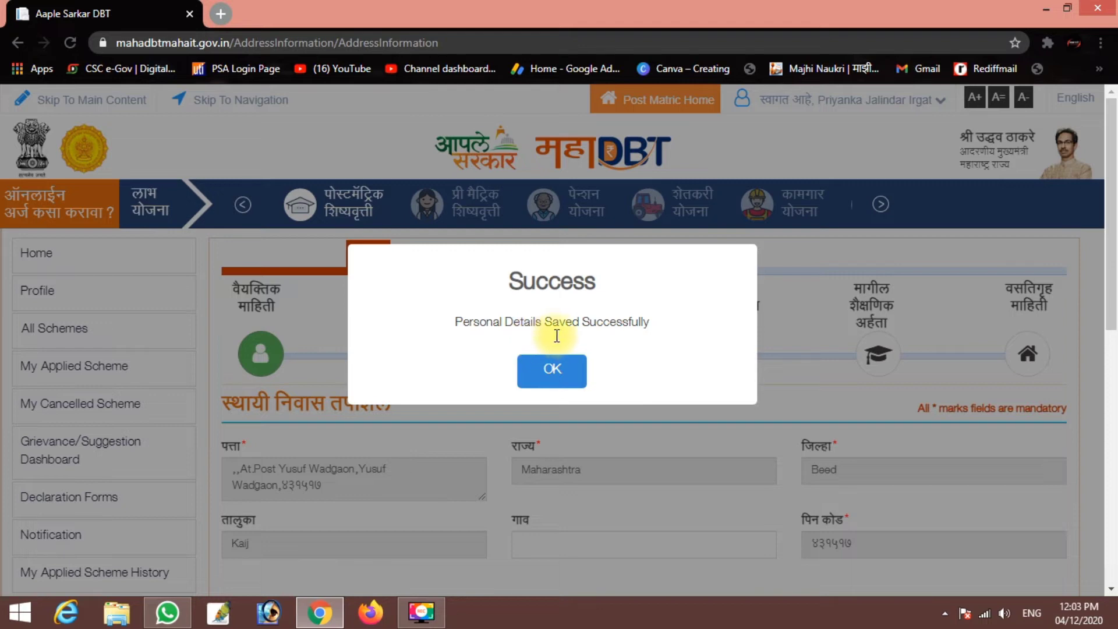
# Step: Set the correspondence address same as permanent (होय) and save the address information
pyautogui.click(567, 370)
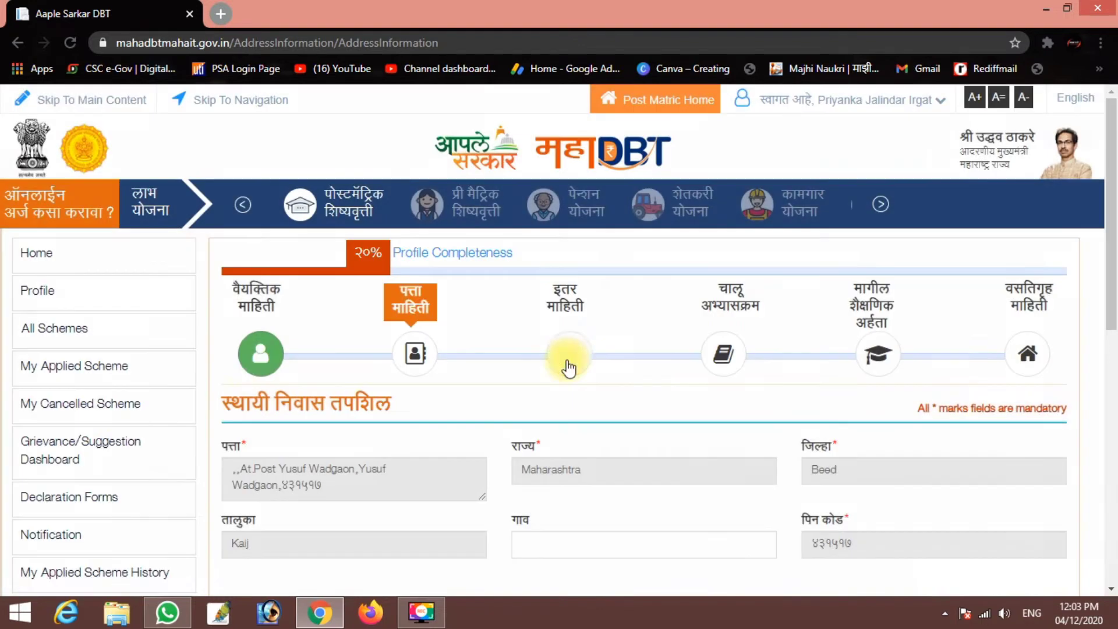
pyautogui.scroll(-3, 511, 379)
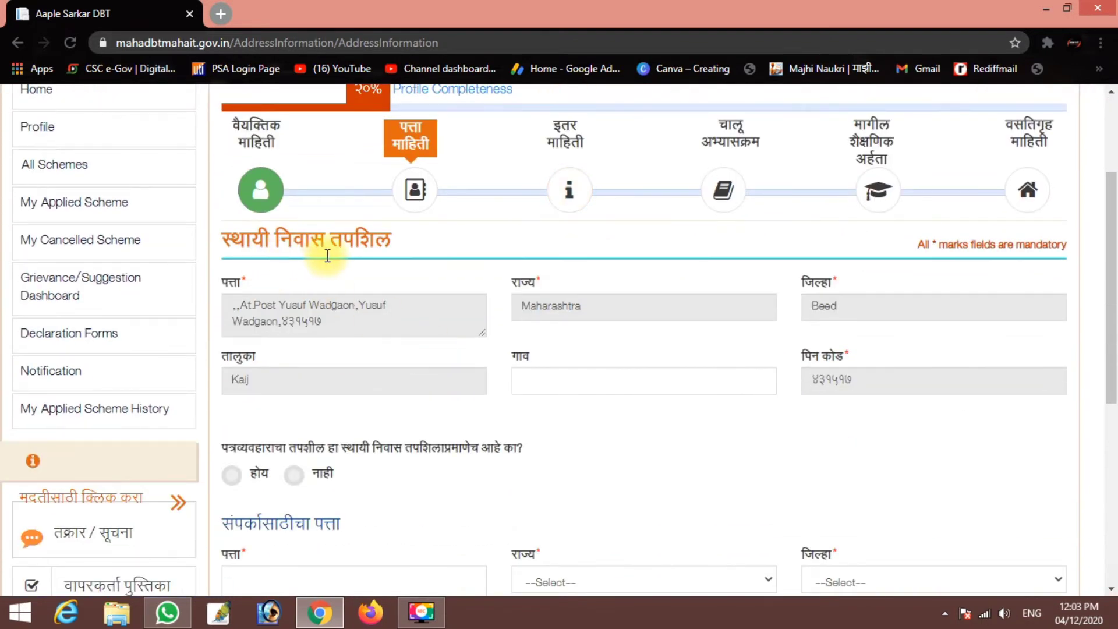
pyautogui.scroll(-2, 327, 257)
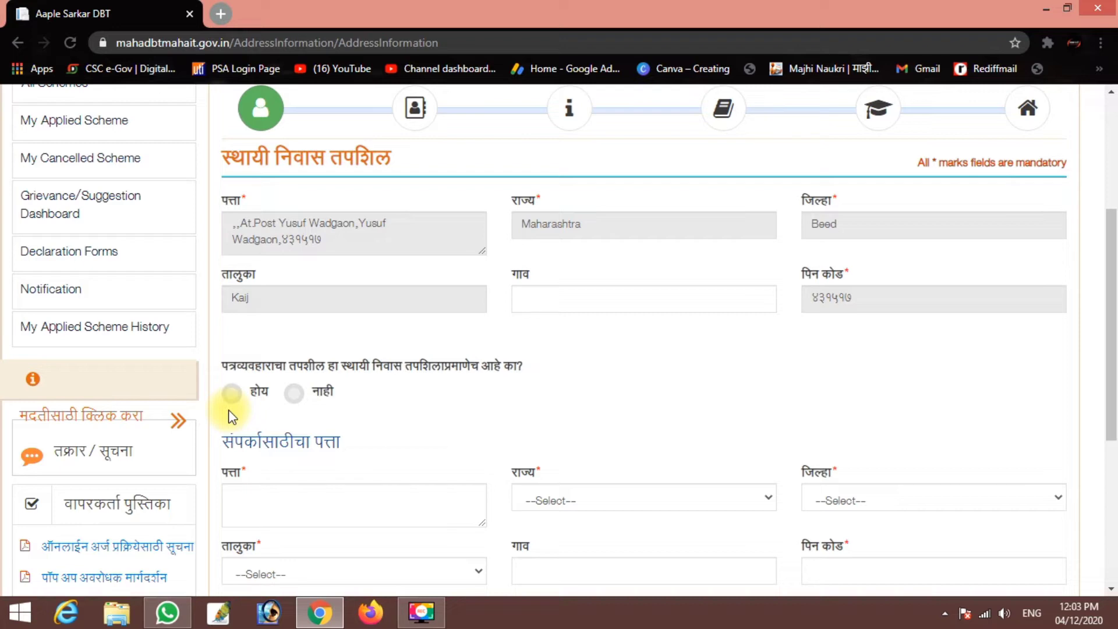
pyautogui.click(232, 393)
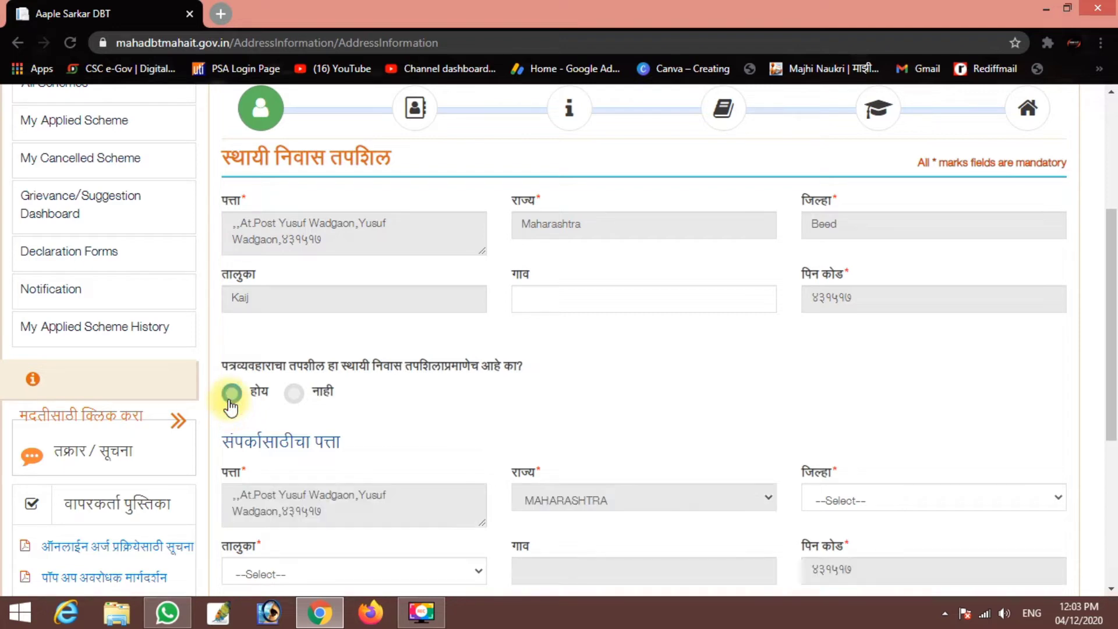
pyautogui.scroll(-4, 642, 389)
pyautogui.click(617, 372)
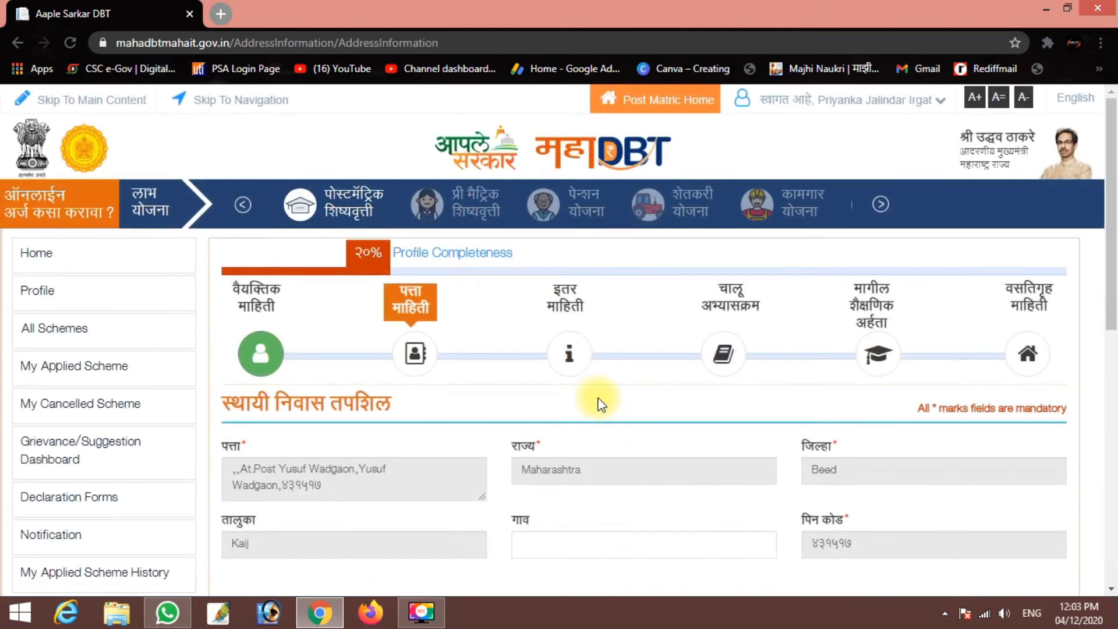
pyautogui.scroll(-10, 591, 396)
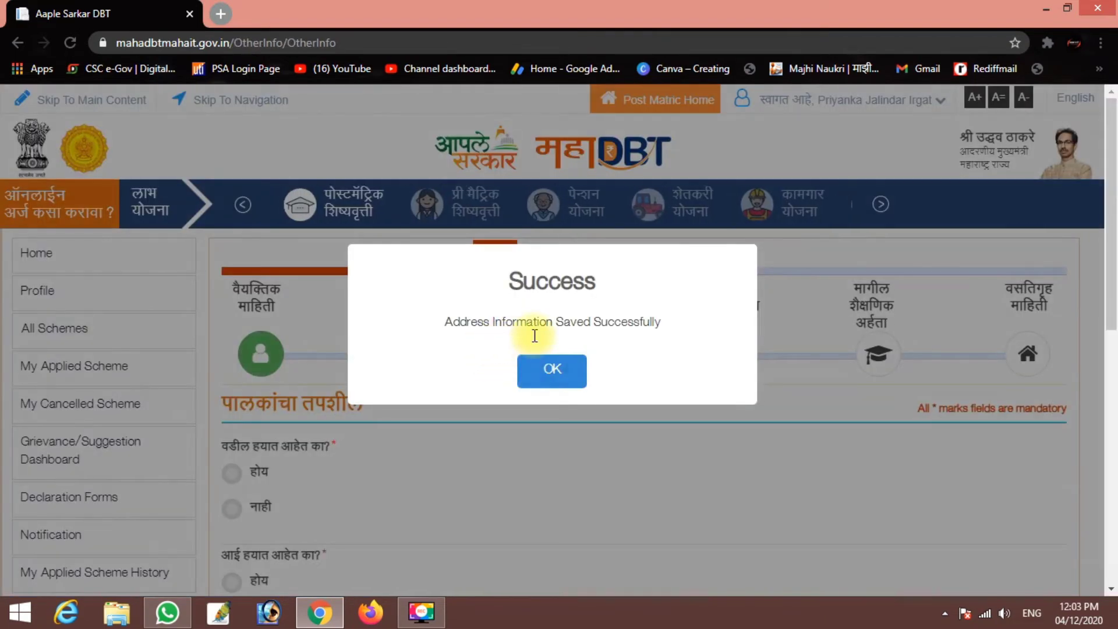
# Step: Record the father as alive and not salaried, leaving his occupation unchanged
pyautogui.click(572, 380)
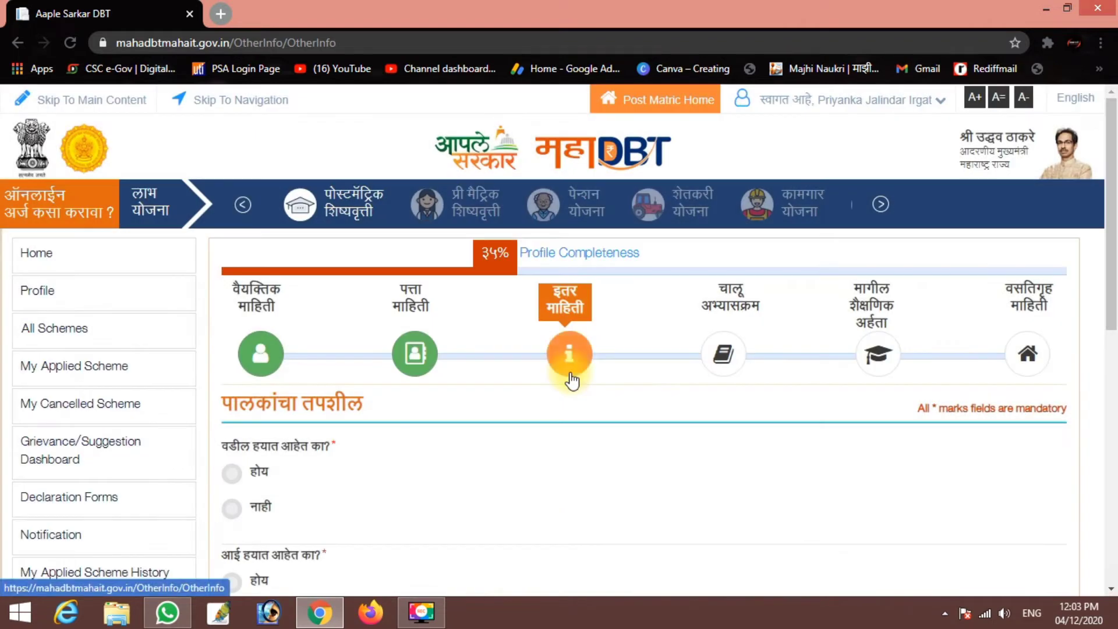
pyautogui.scroll(-3, 582, 435)
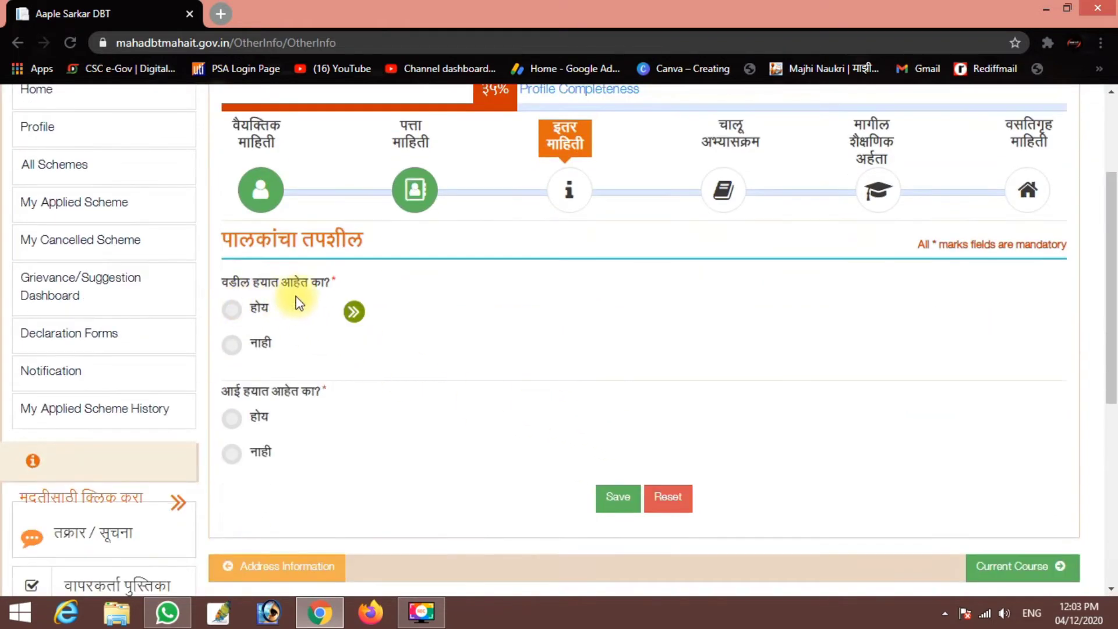
pyautogui.click(232, 310)
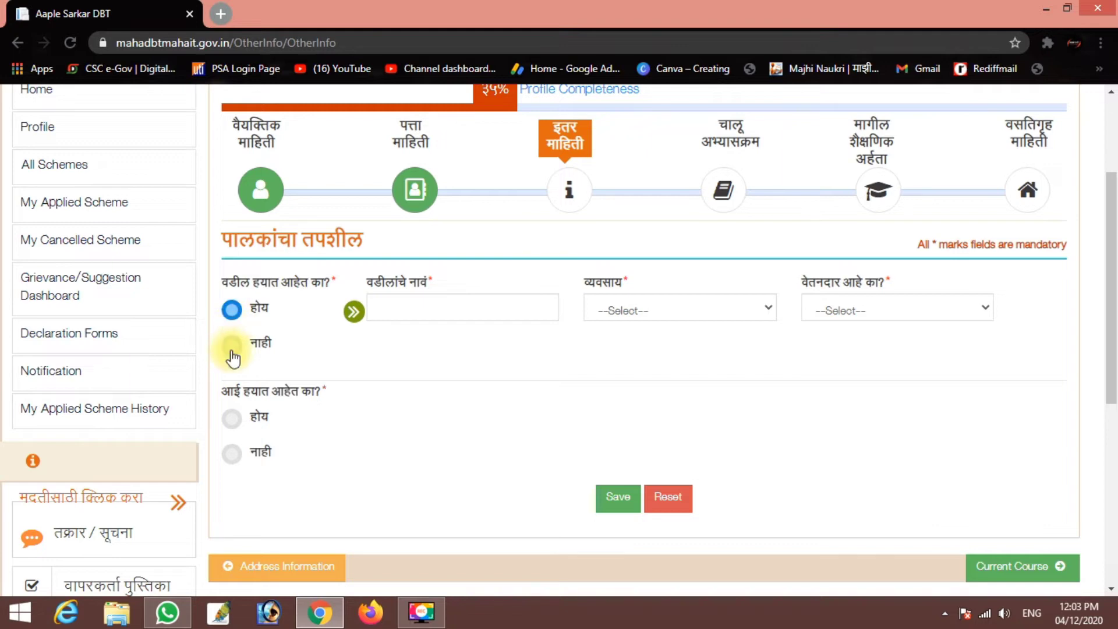
pyautogui.click(400, 312)
pyautogui.click(624, 310)
pyautogui.click(950, 368)
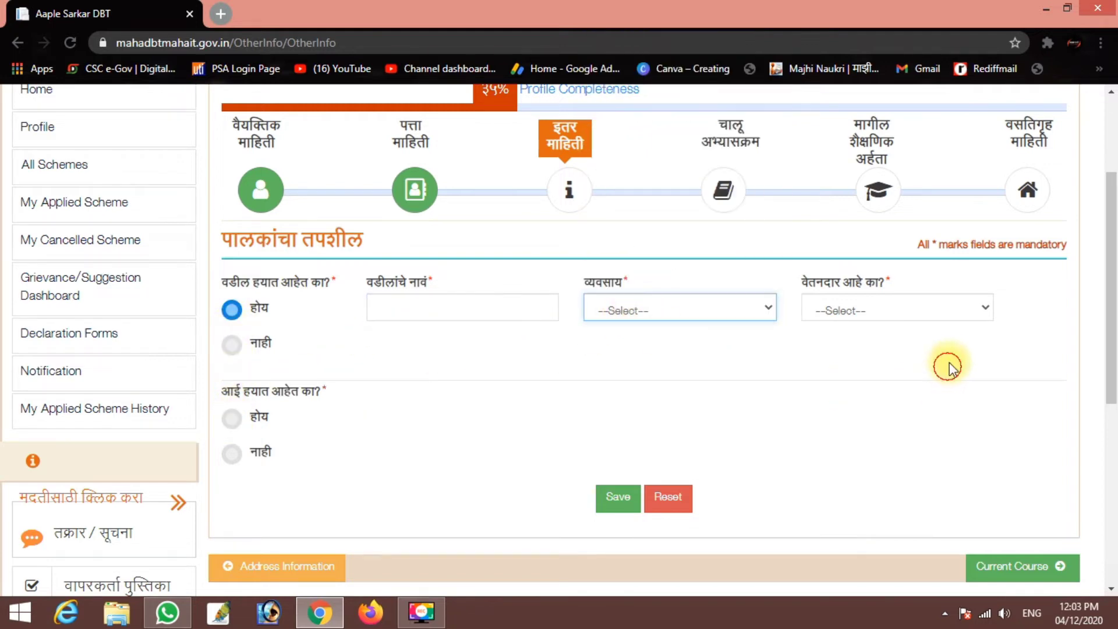
pyautogui.click(941, 314)
pyautogui.click(914, 378)
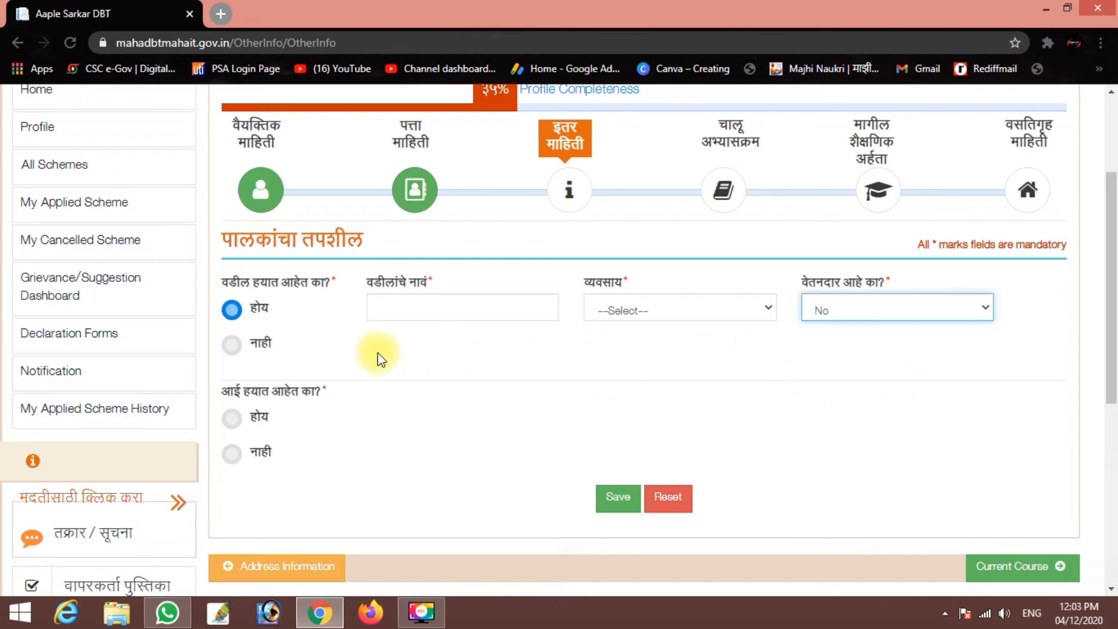
# Step: Record the mother as alive, Housewife, not salaried, and save the parent details
pyautogui.click(231, 417)
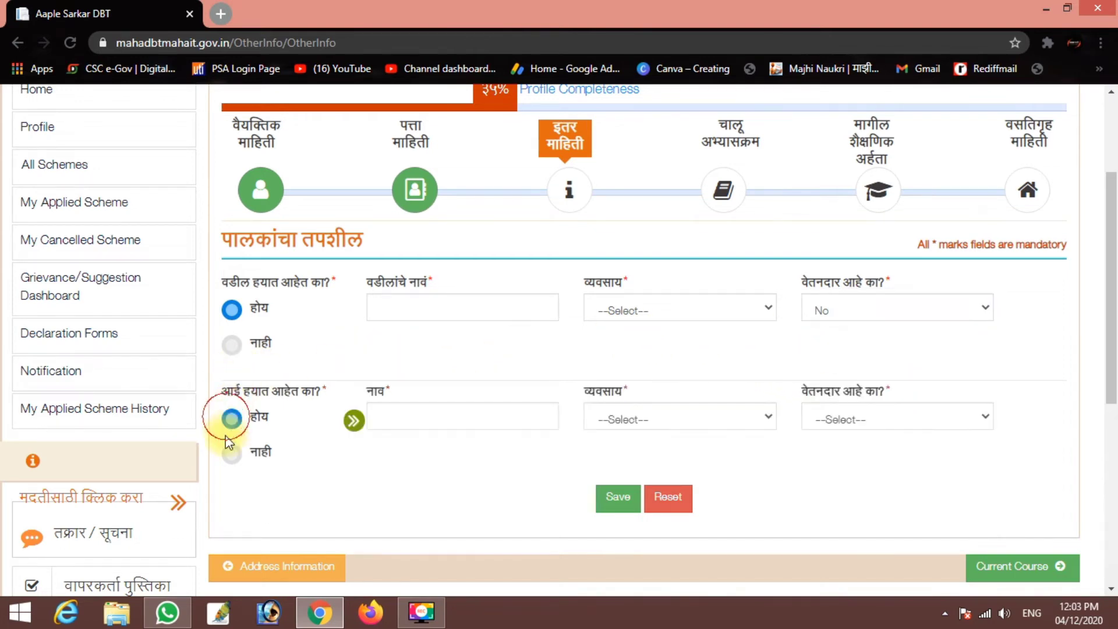
pyautogui.click(416, 417)
pyautogui.click(651, 421)
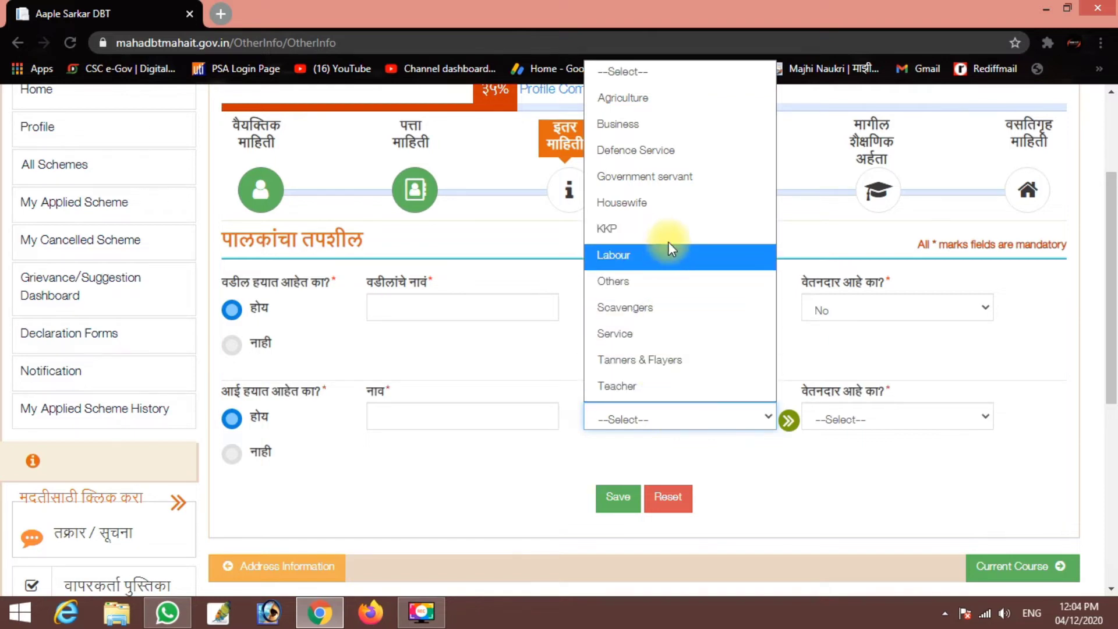
pyautogui.click(673, 204)
pyautogui.click(885, 416)
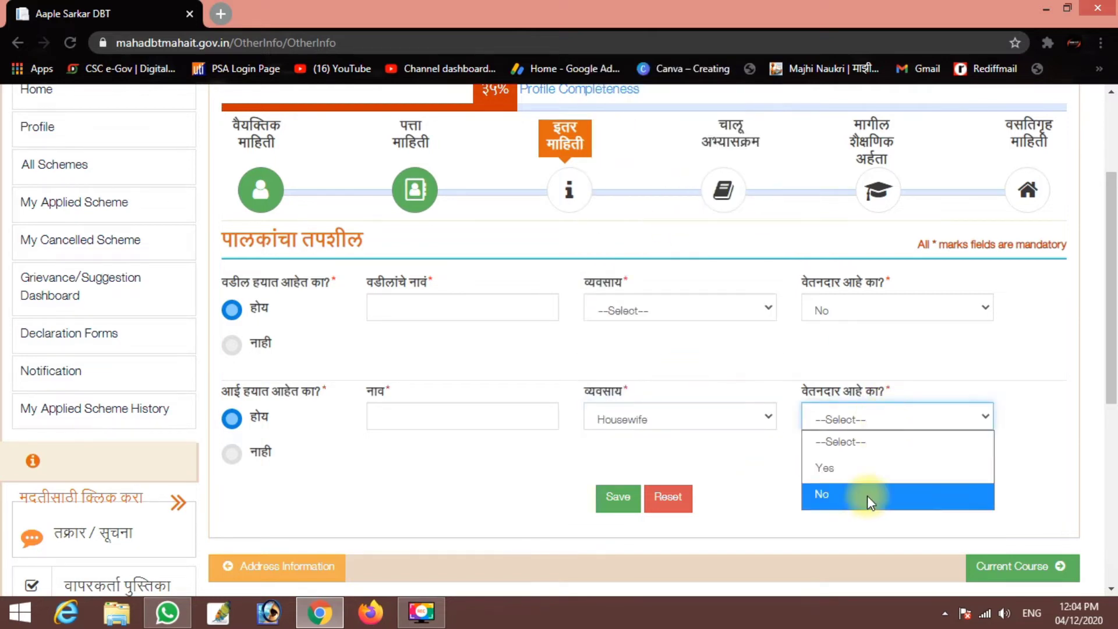
pyautogui.click(868, 495)
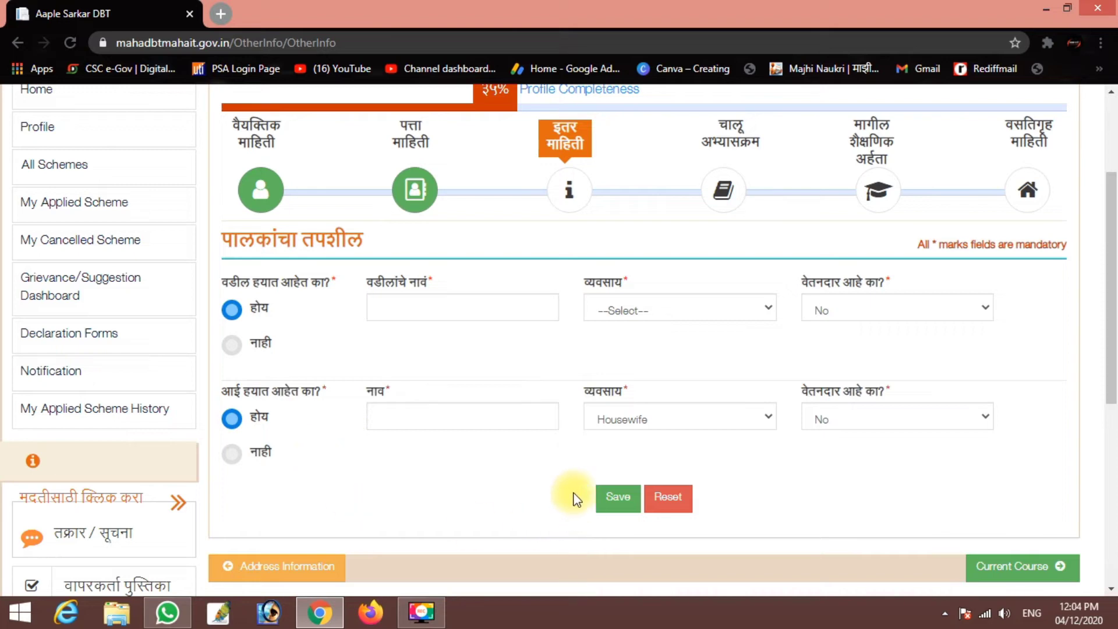
pyautogui.click(616, 497)
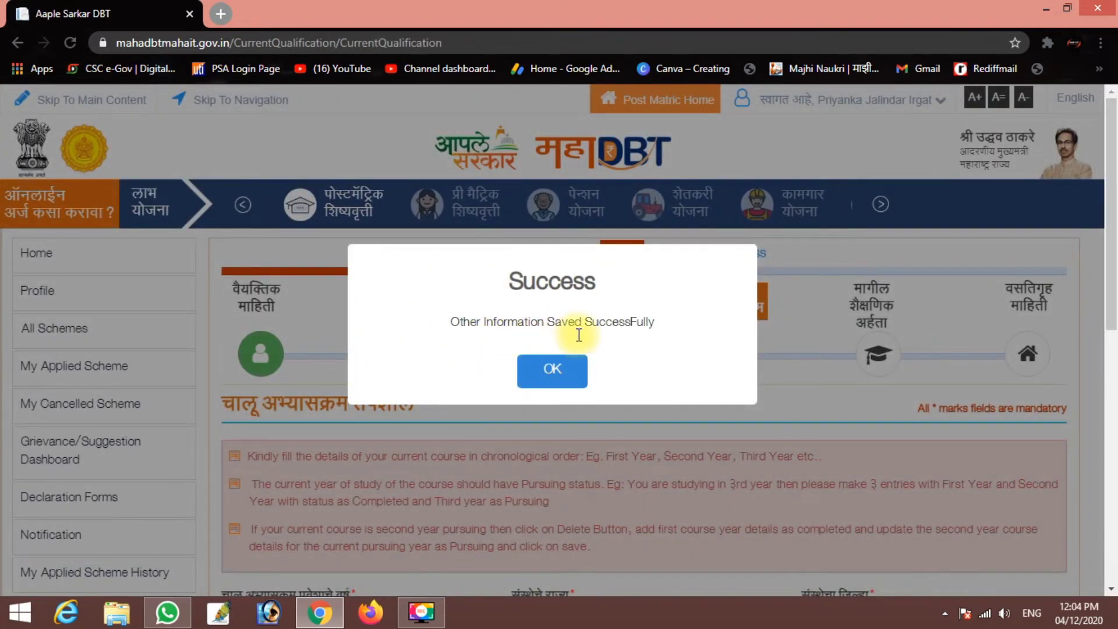
# Step: Set the current course admission year to 2020, district Beed and taluka केज
pyautogui.click(565, 372)
pyautogui.scroll(-3, 612, 343)
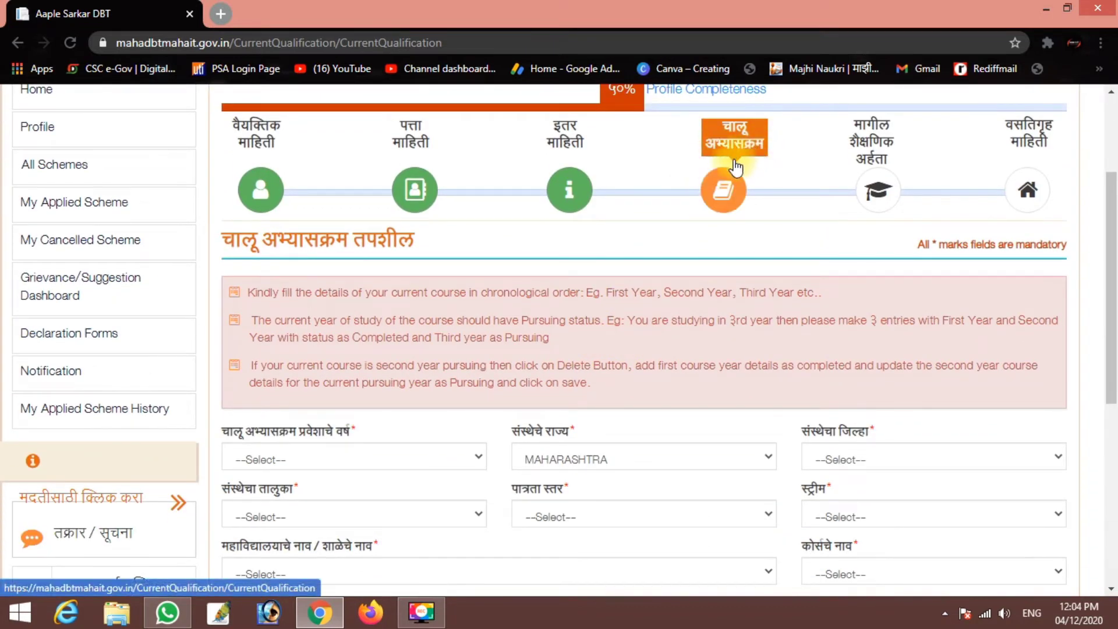
pyautogui.scroll(-2, 737, 168)
pyautogui.click(401, 376)
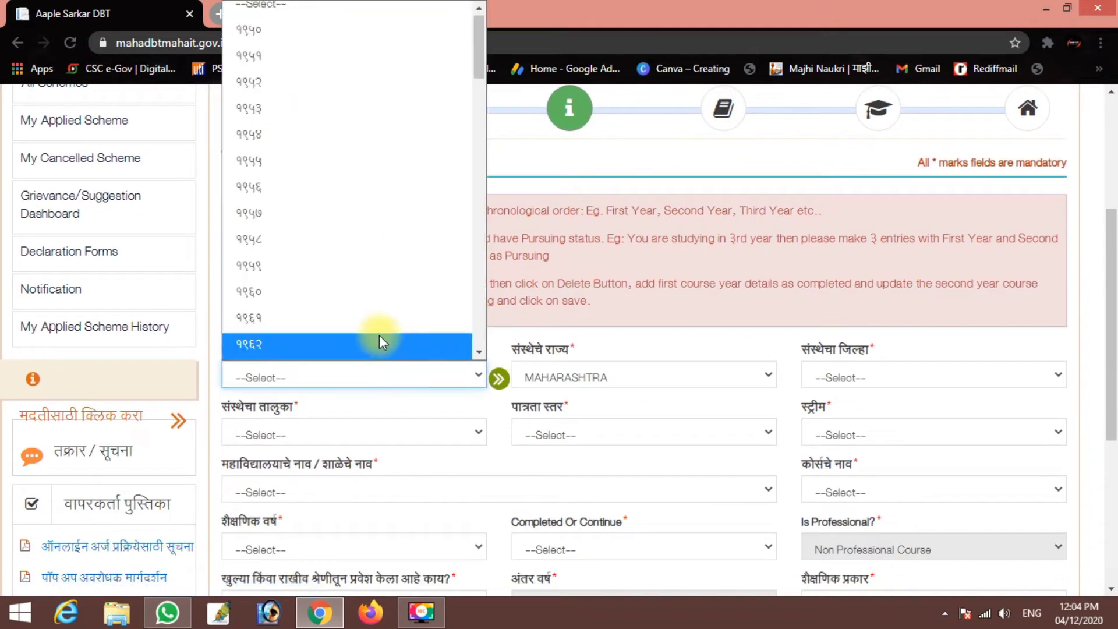
pyautogui.scroll(-15, 379, 338)
pyautogui.click(347, 343)
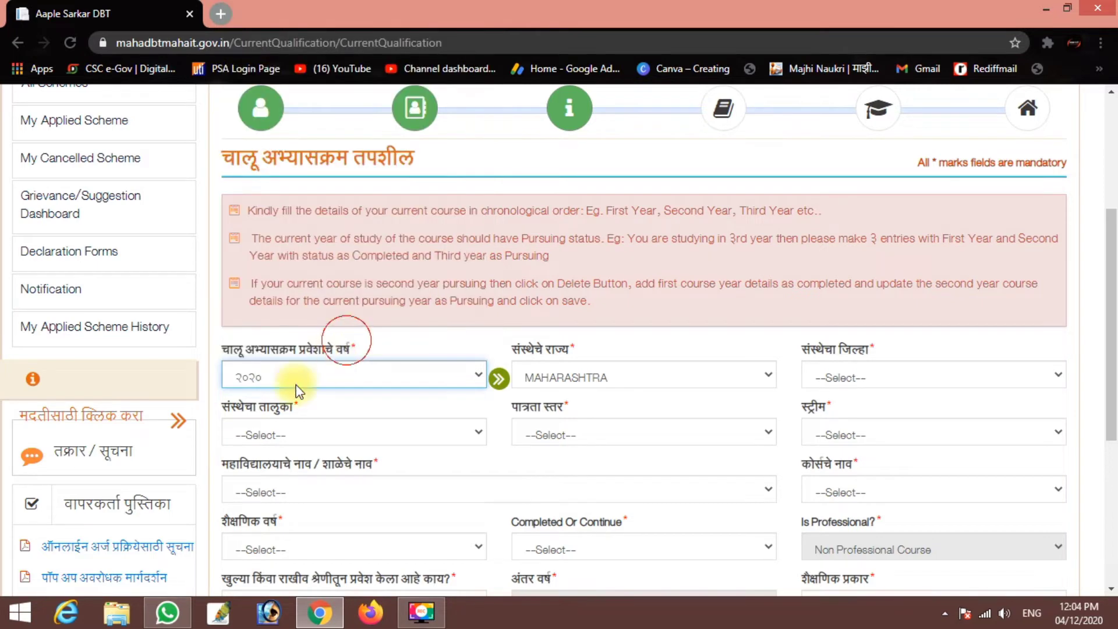
pyautogui.click(862, 378)
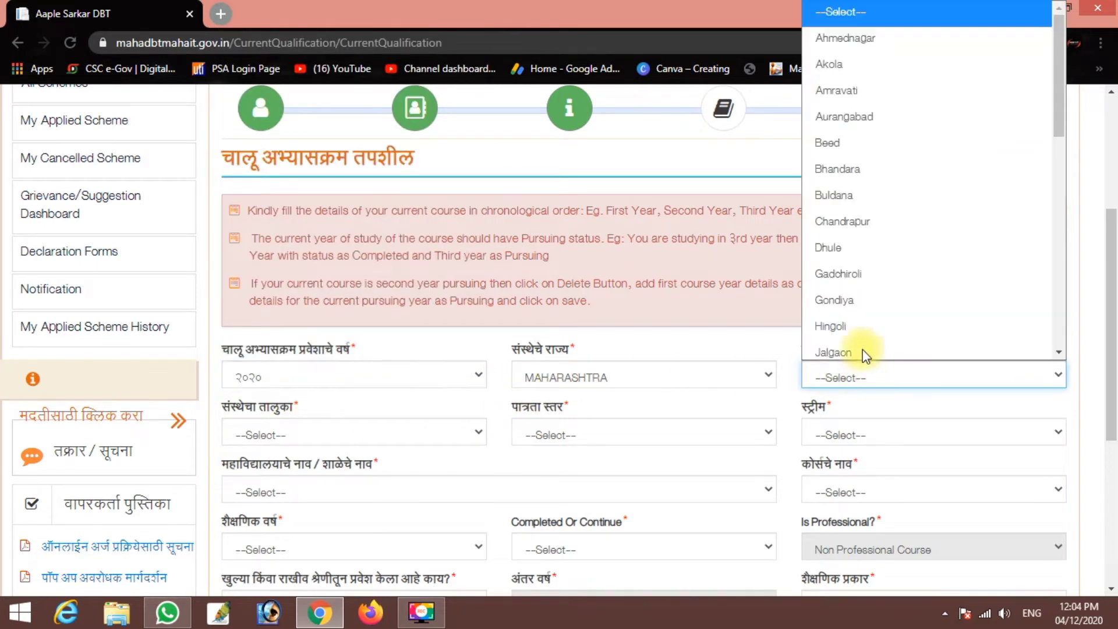
pyautogui.click(879, 136)
pyautogui.click(264, 438)
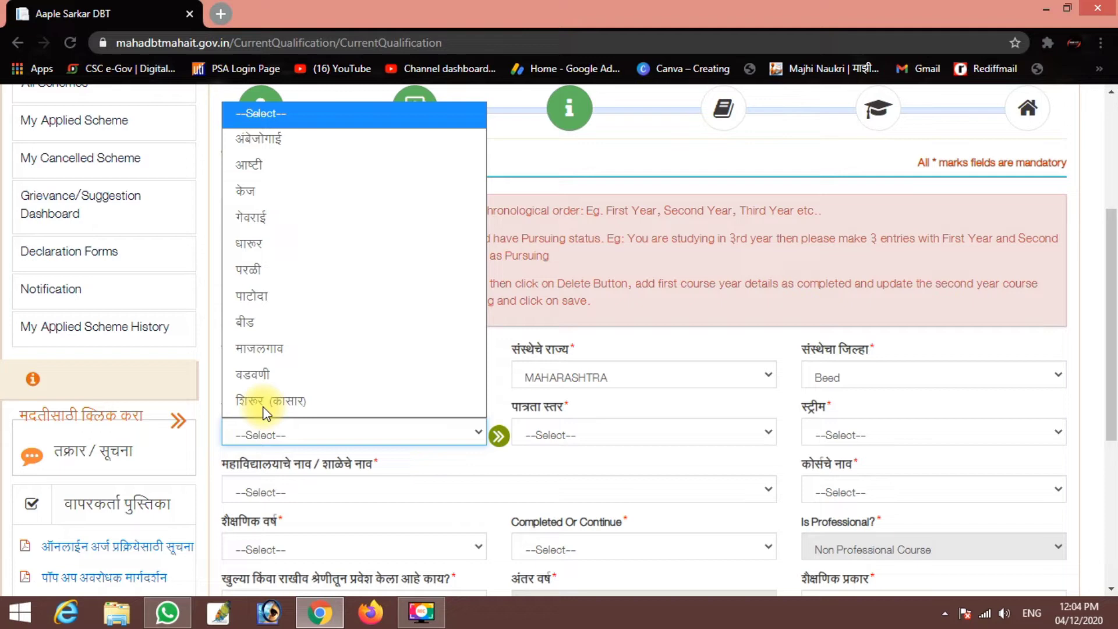
pyautogui.click(269, 195)
# Step: Set level Under Graduate Course and stream Arts, and browse colleges starting with M
pyautogui.click(547, 435)
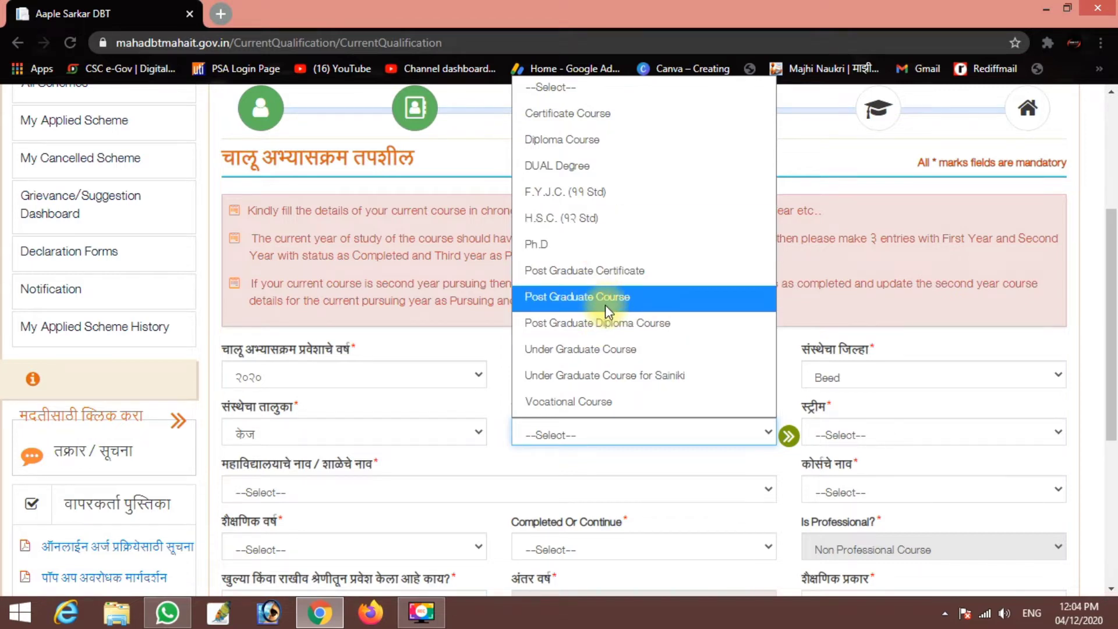
pyautogui.click(620, 350)
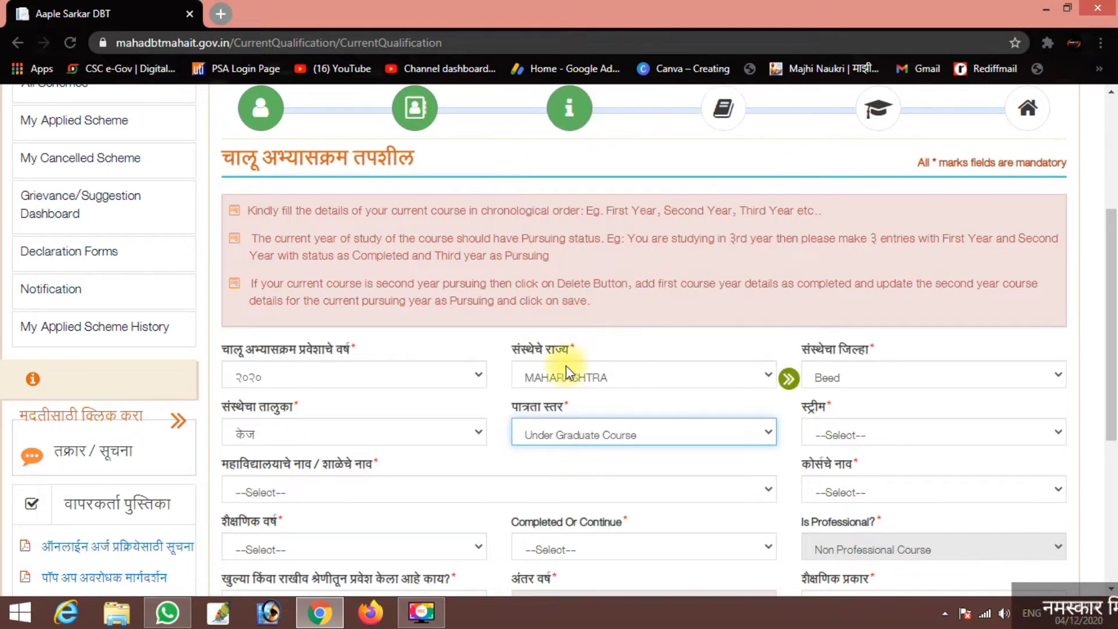
pyautogui.click(861, 435)
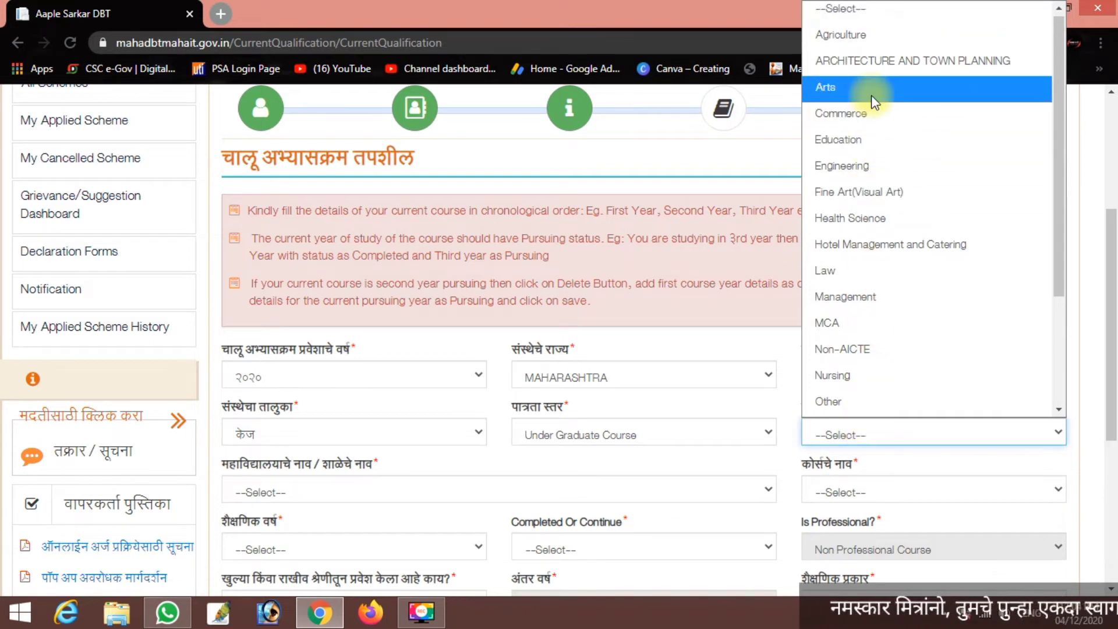
pyautogui.click(860, 437)
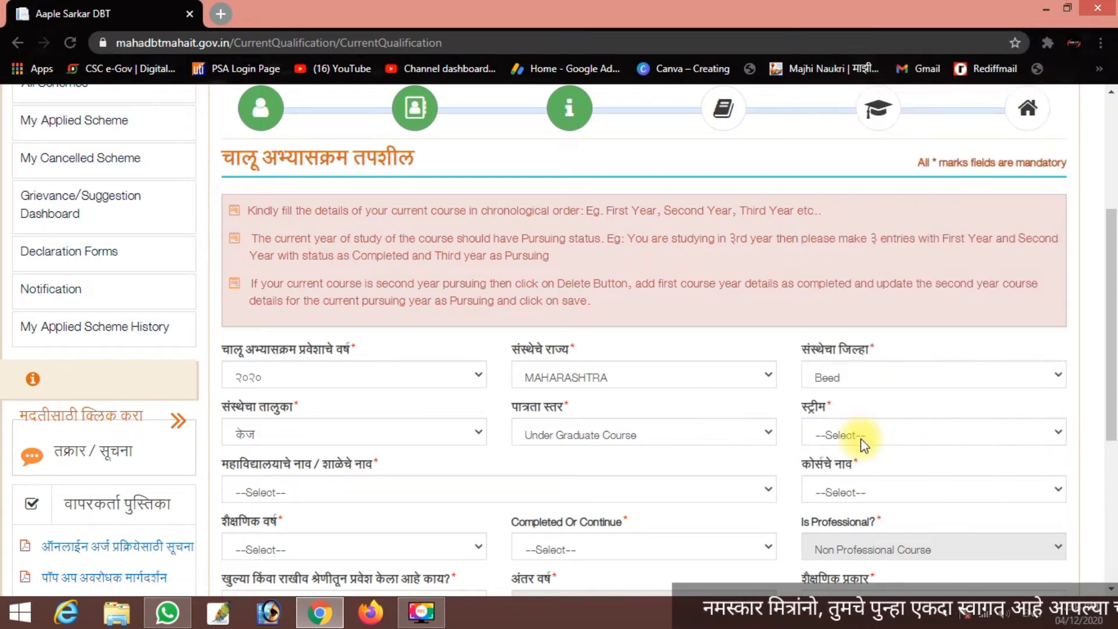
pyautogui.click(895, 438)
pyautogui.click(844, 90)
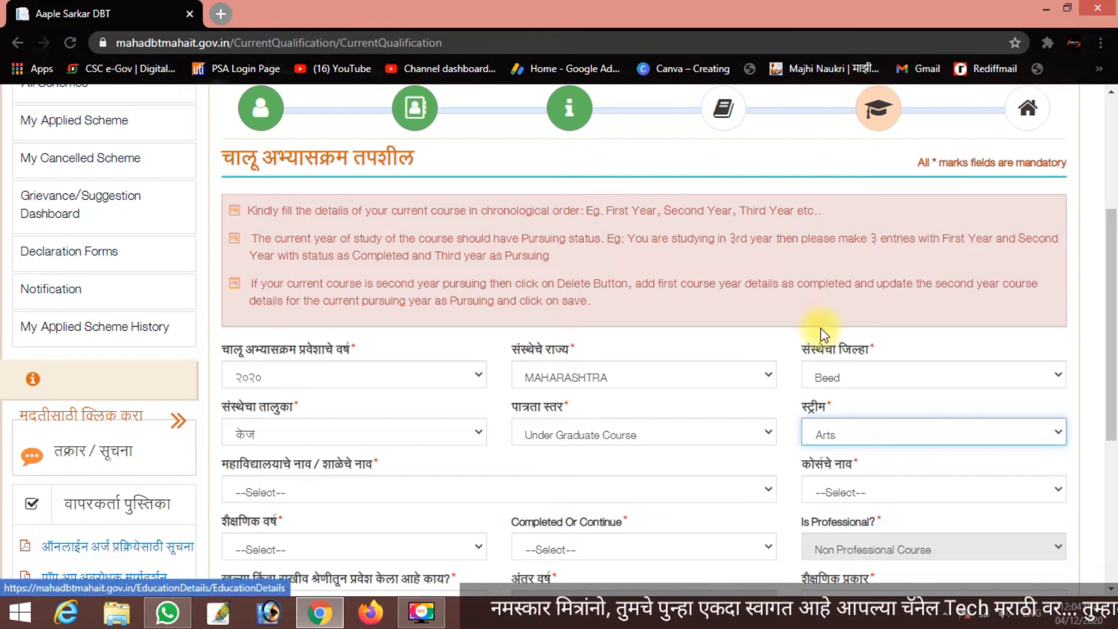
pyautogui.click(313, 487)
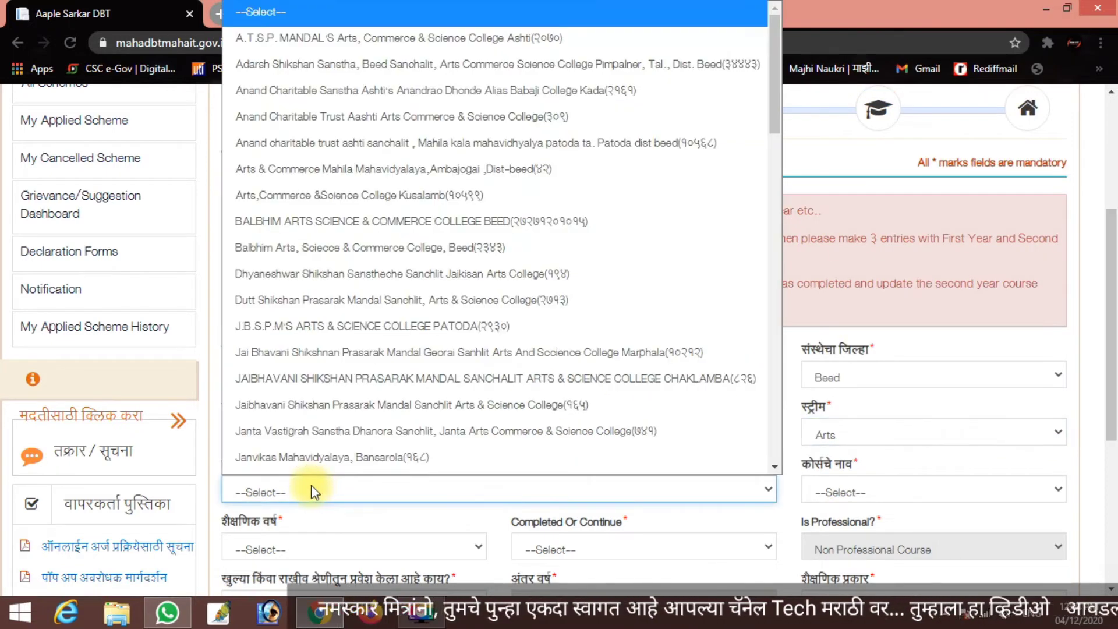
pyautogui.press('m')
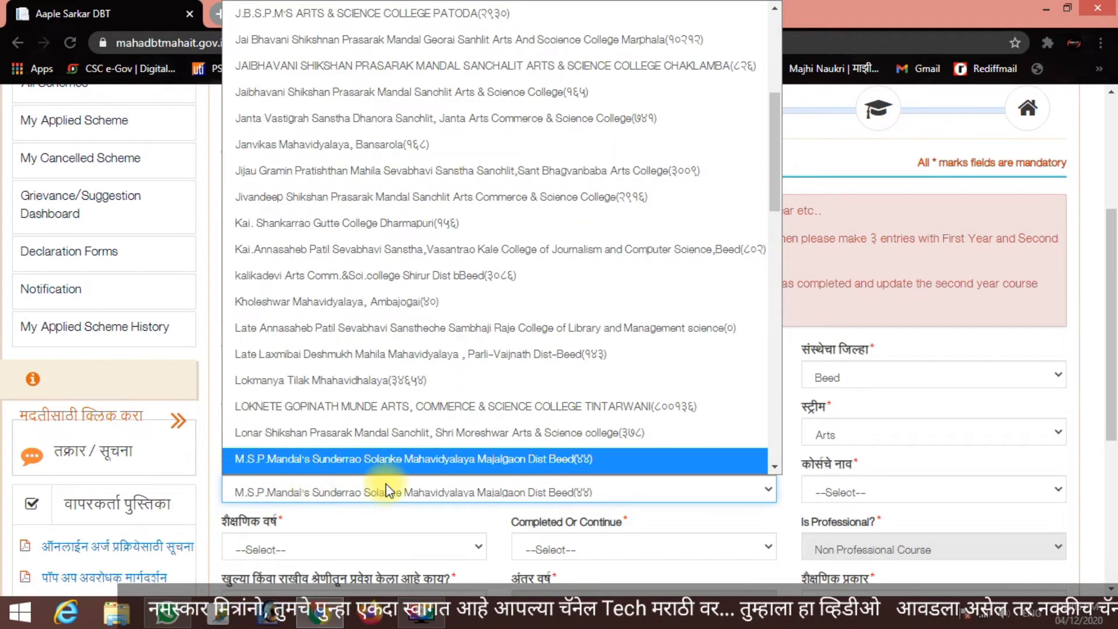
# Step: Change the college from Mahila Kala Mahavidyalaya to the Sai Ram college in Kej
pyautogui.click(449, 460)
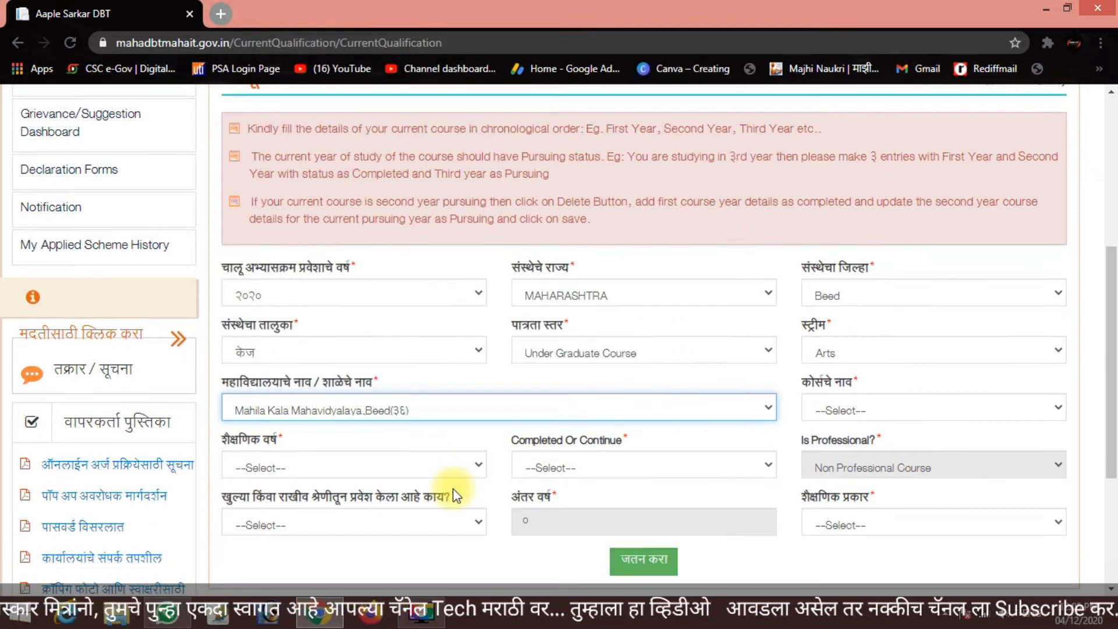
pyautogui.click(395, 411)
pyautogui.press('Down')
pyautogui.press('Down')
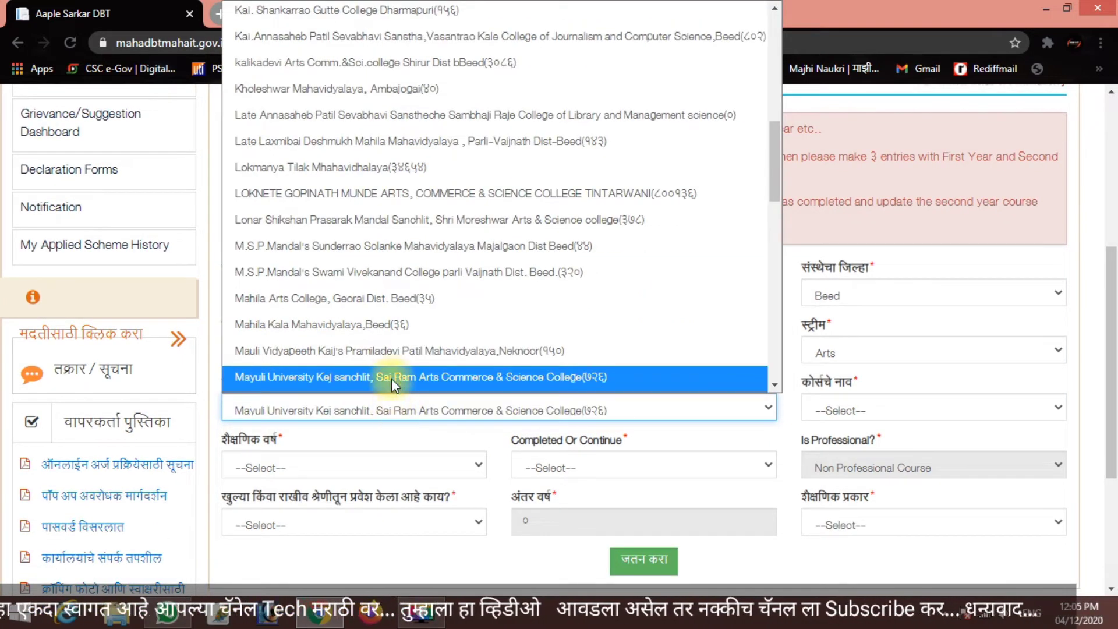
pyautogui.press('Down')
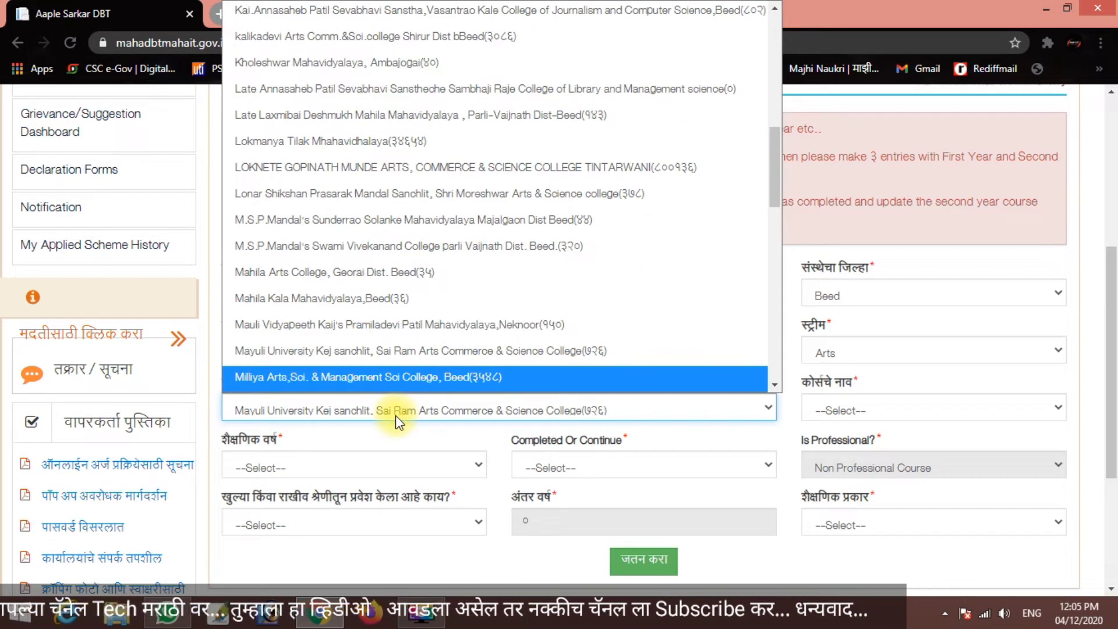
pyautogui.click(408, 355)
# Step: Choose course B.A. (UnAided), academic year First Year, status First Year Pursuing
pyautogui.click(897, 408)
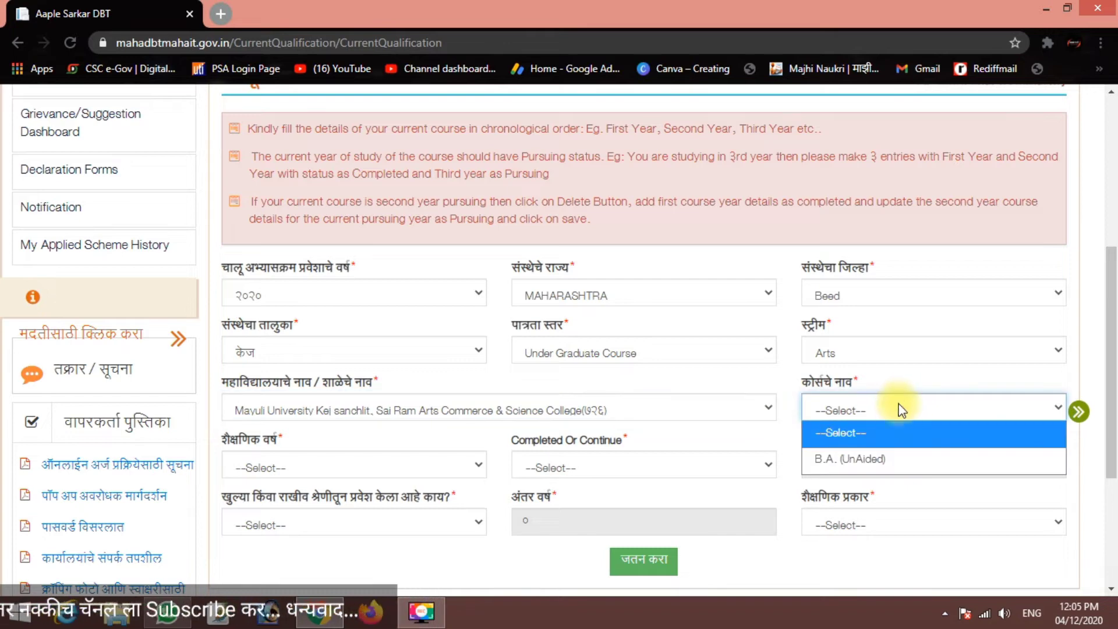
pyautogui.click(887, 458)
pyautogui.click(369, 464)
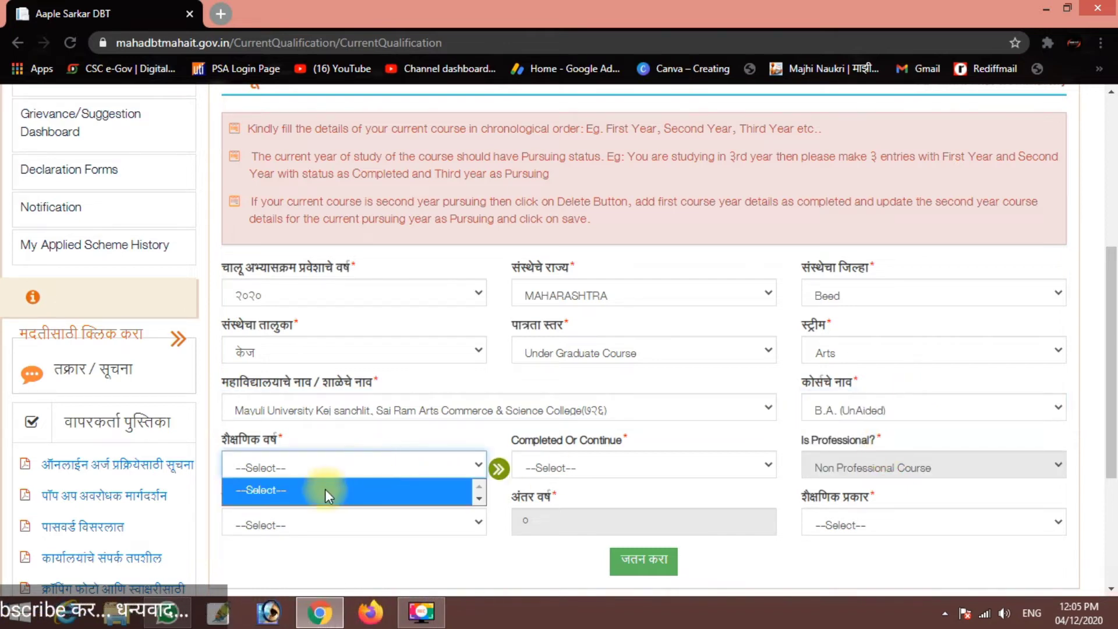
pyautogui.click(325, 465)
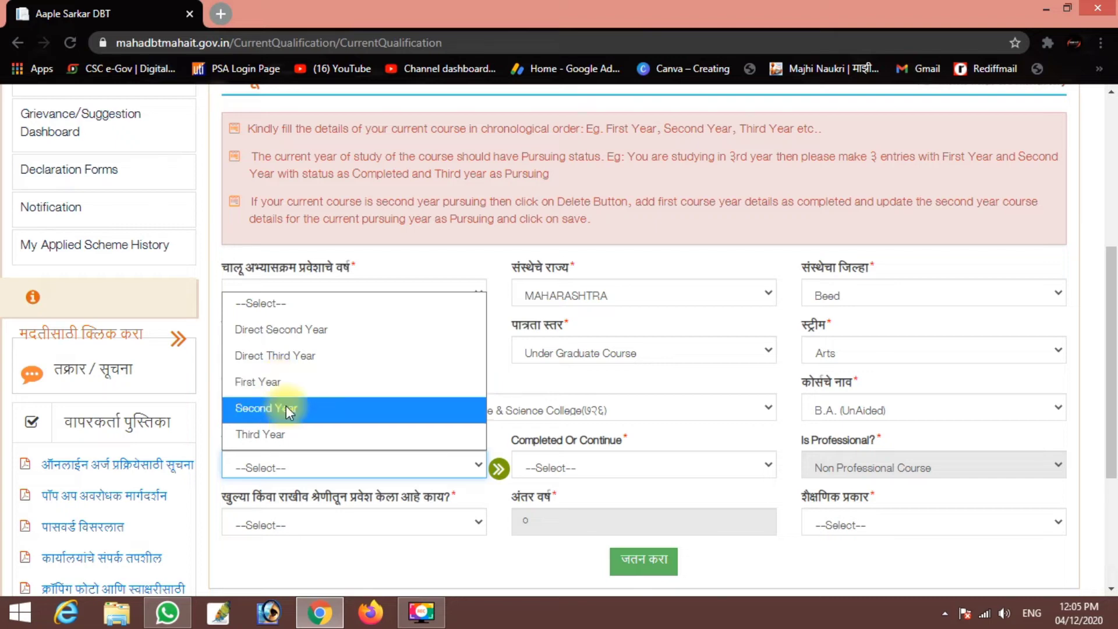
pyautogui.click(286, 388)
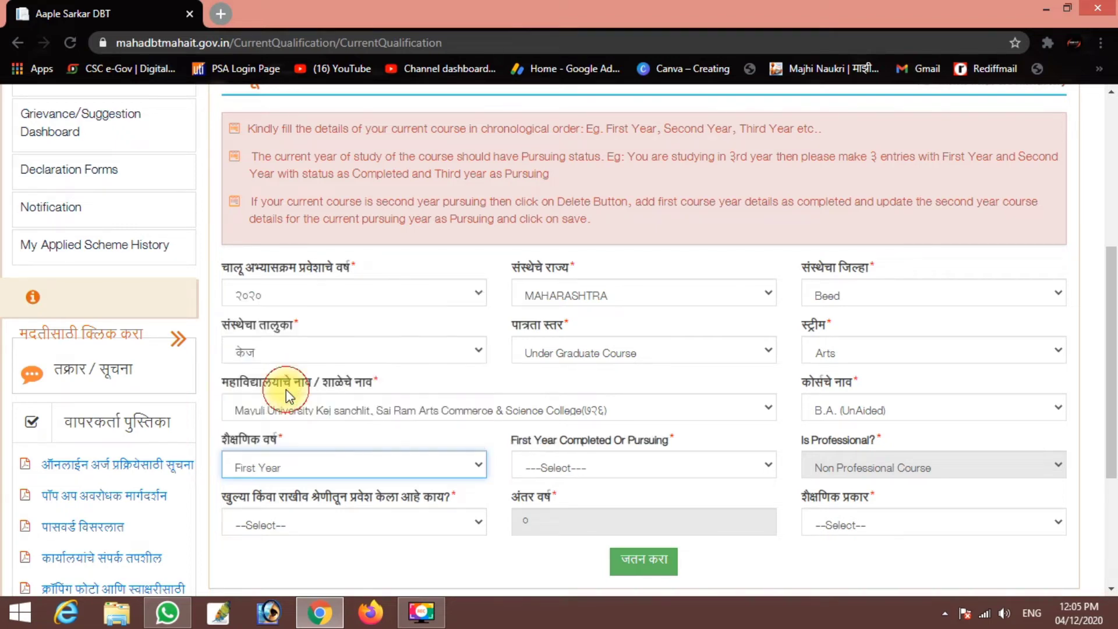
pyautogui.click(676, 465)
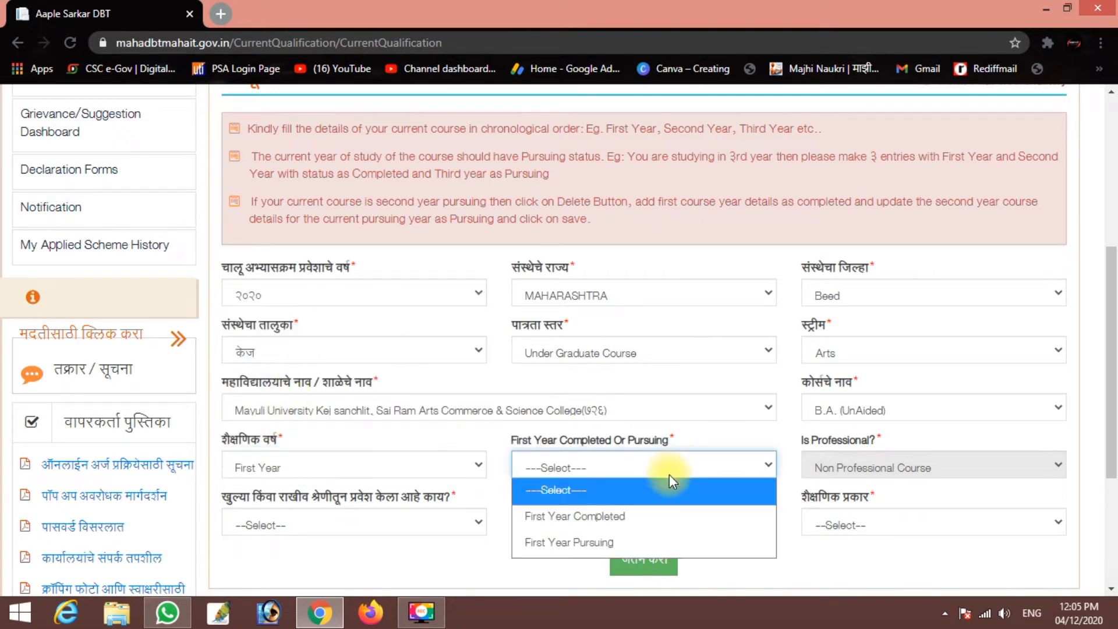
pyautogui.click(620, 539)
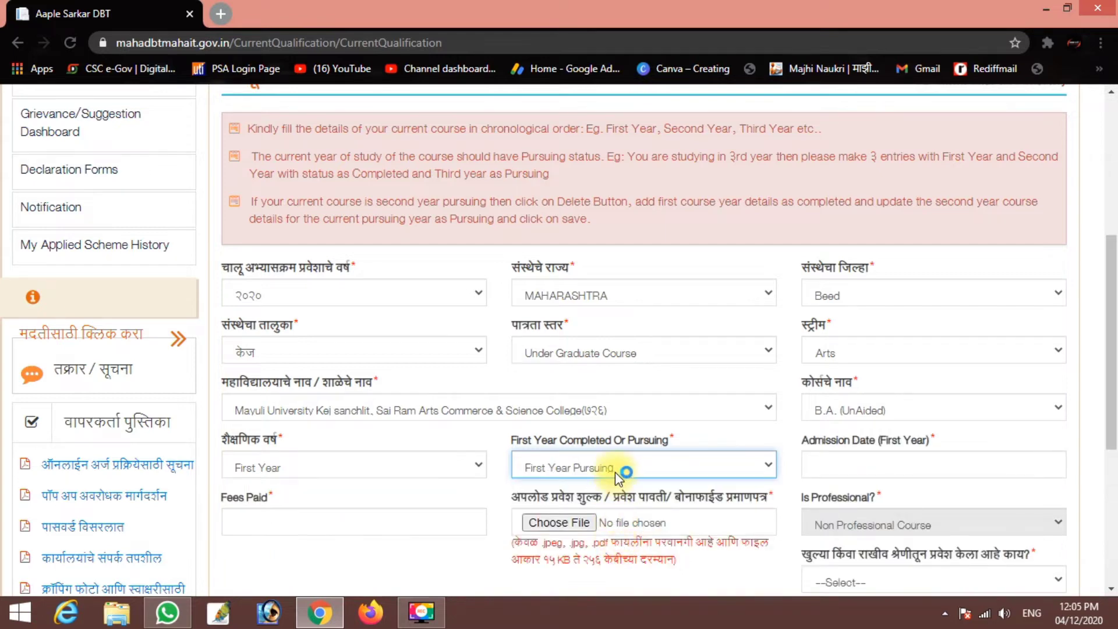
pyautogui.click(850, 464)
# Step: Set admission date 17/08/2020 and fees paid 1000, skipping the receipt upload
pyautogui.click(889, 253)
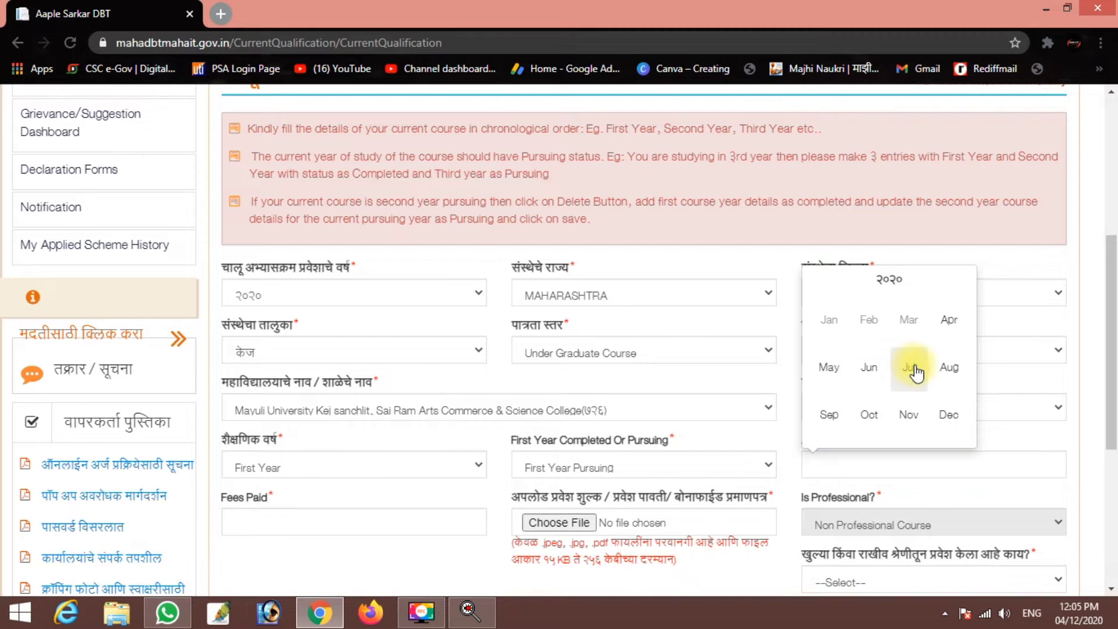
pyautogui.click(948, 368)
pyautogui.click(842, 379)
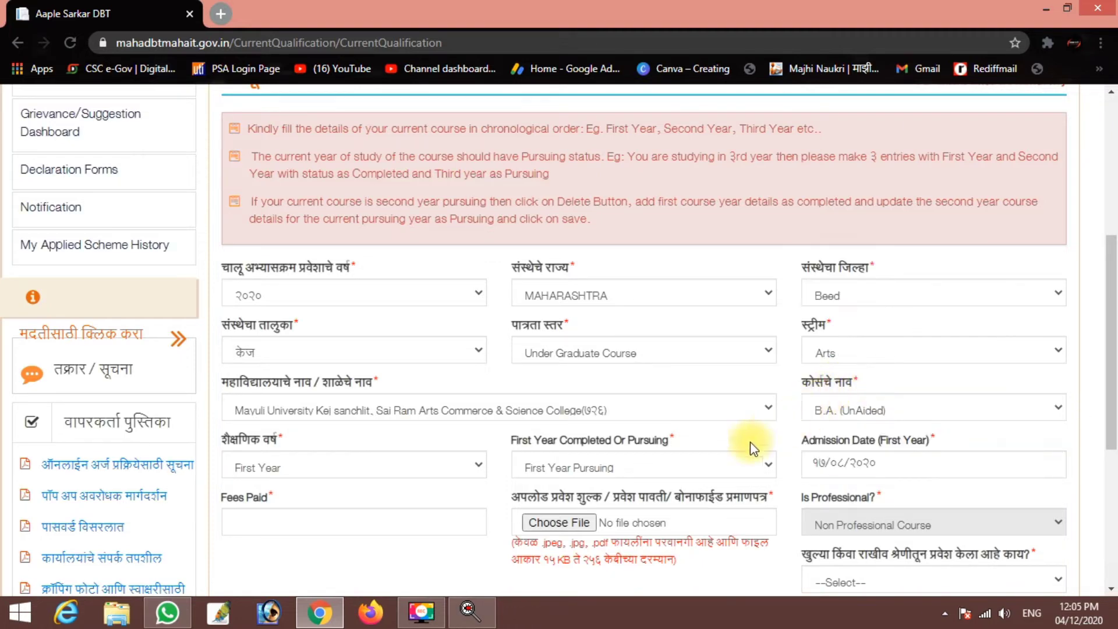
pyautogui.scroll(-2, 417, 512)
pyautogui.click(320, 438)
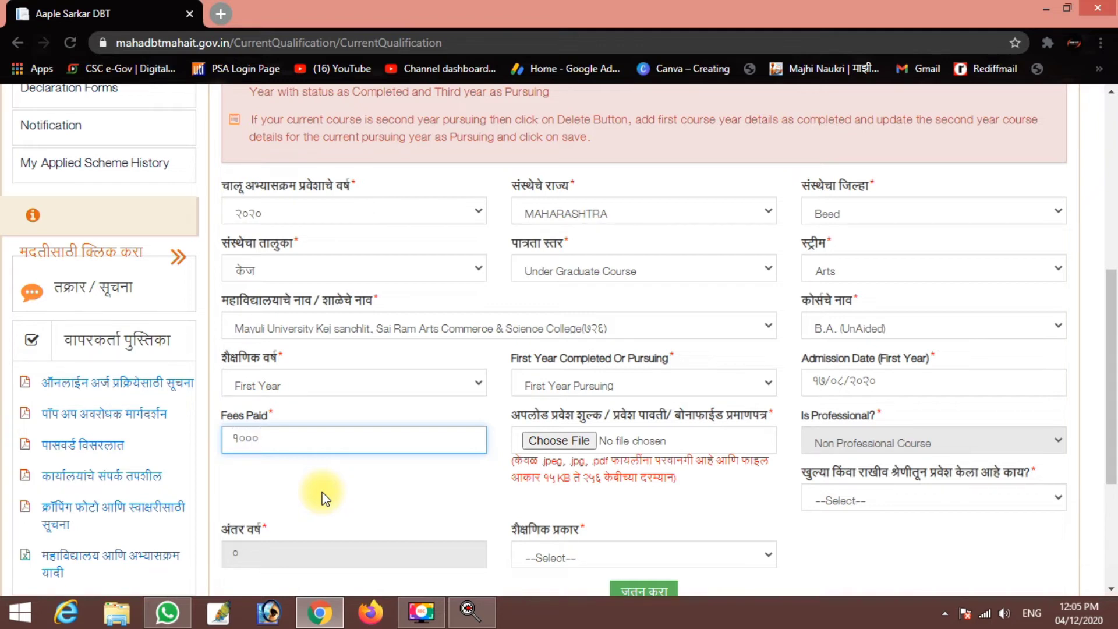
pyautogui.click(556, 443)
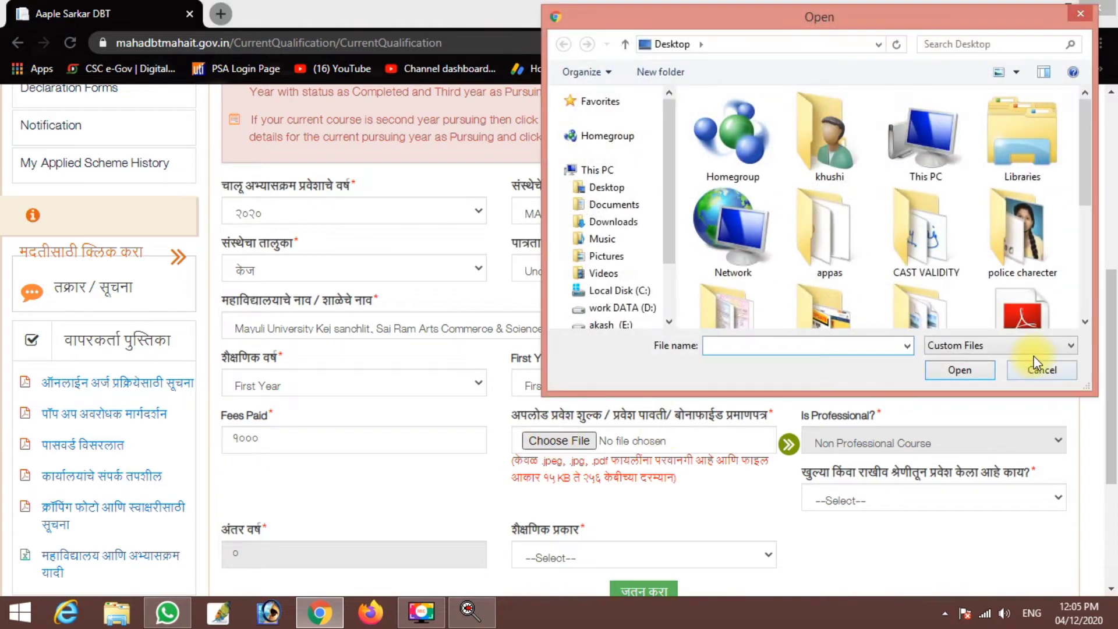
pyautogui.click(1037, 367)
# Step: Choose VJNT admission category and Regular study type, then save the course details
pyautogui.scroll(-3, 851, 370)
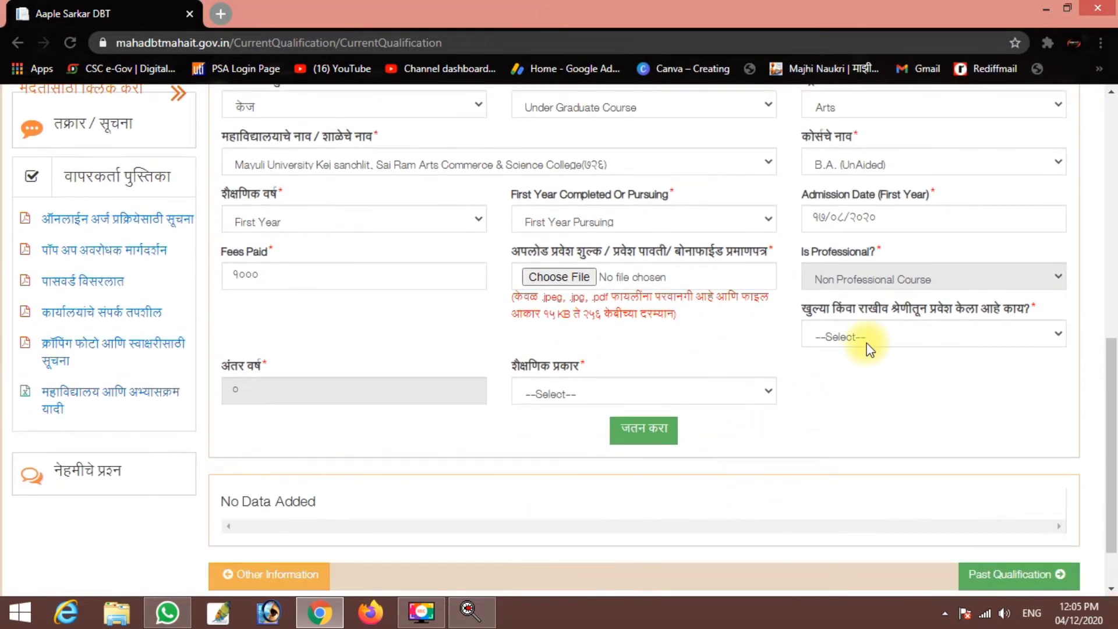
pyautogui.click(870, 349)
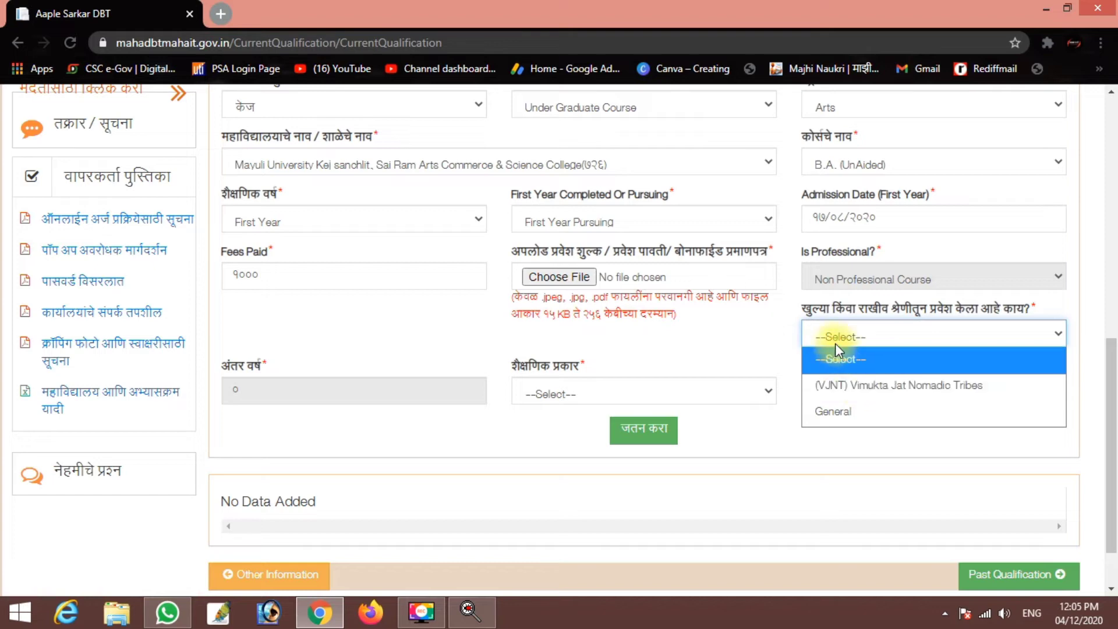
pyautogui.click(856, 381)
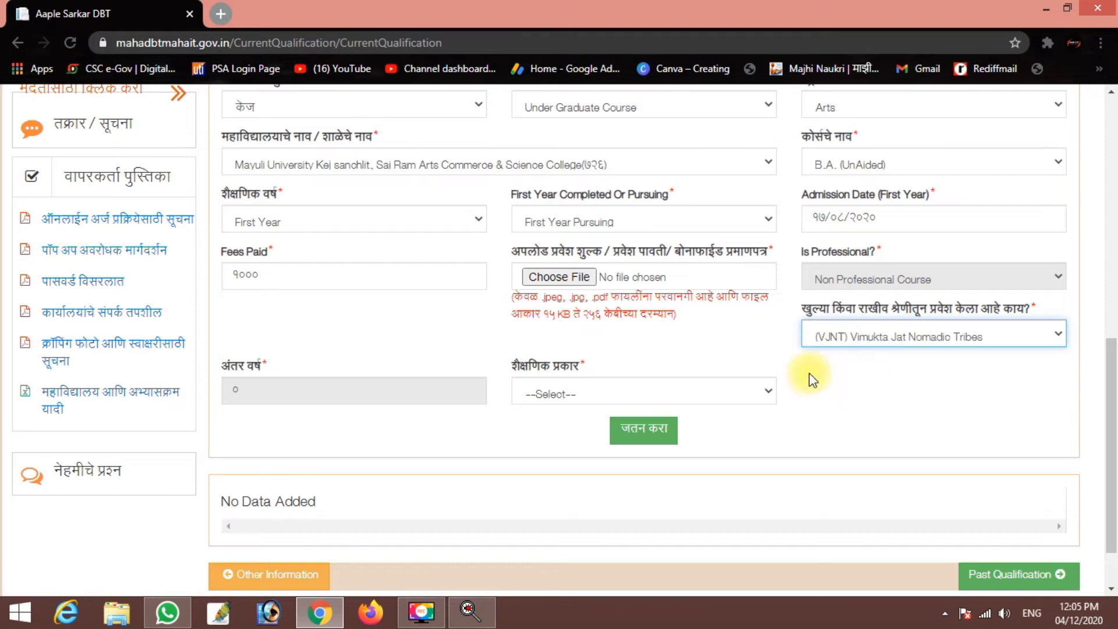
pyautogui.click(583, 406)
pyautogui.click(560, 443)
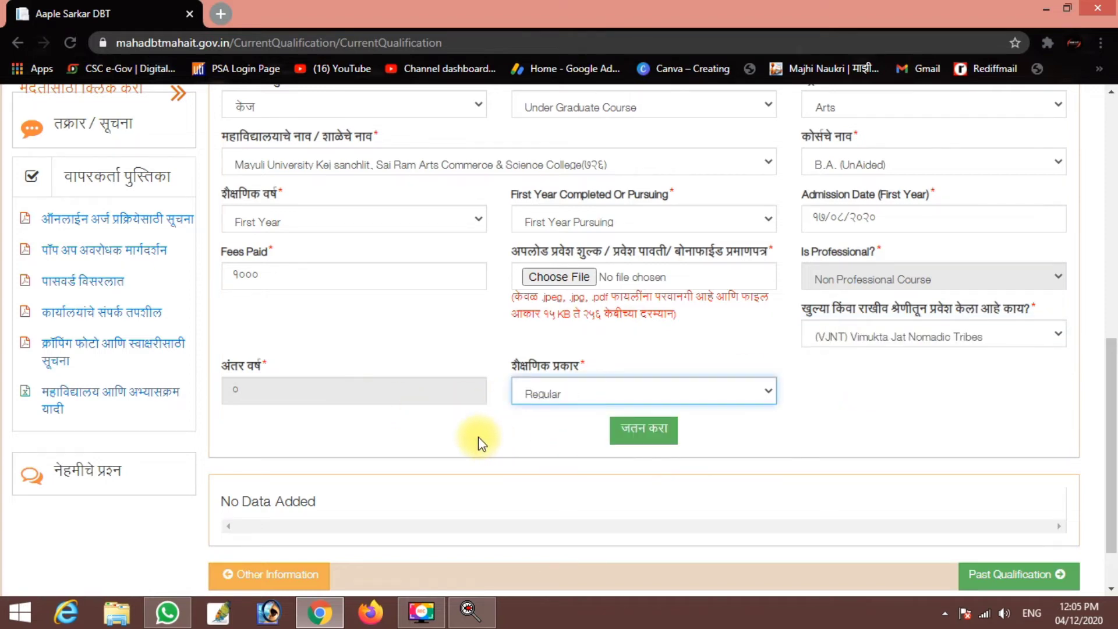
pyautogui.click(542, 399)
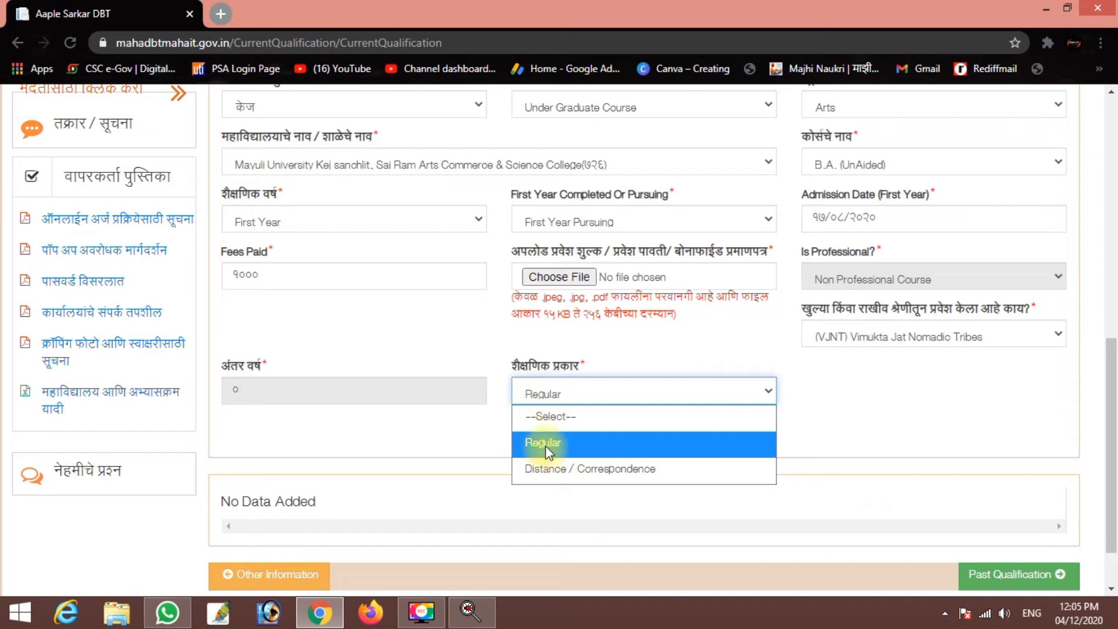
pyautogui.click(434, 444)
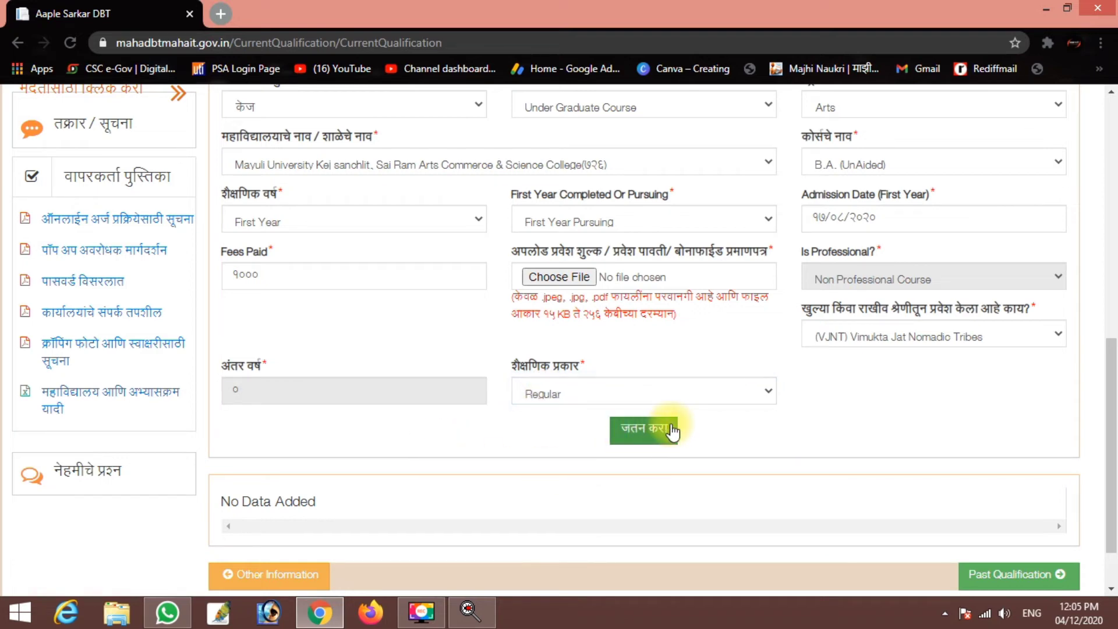
pyautogui.click(644, 420)
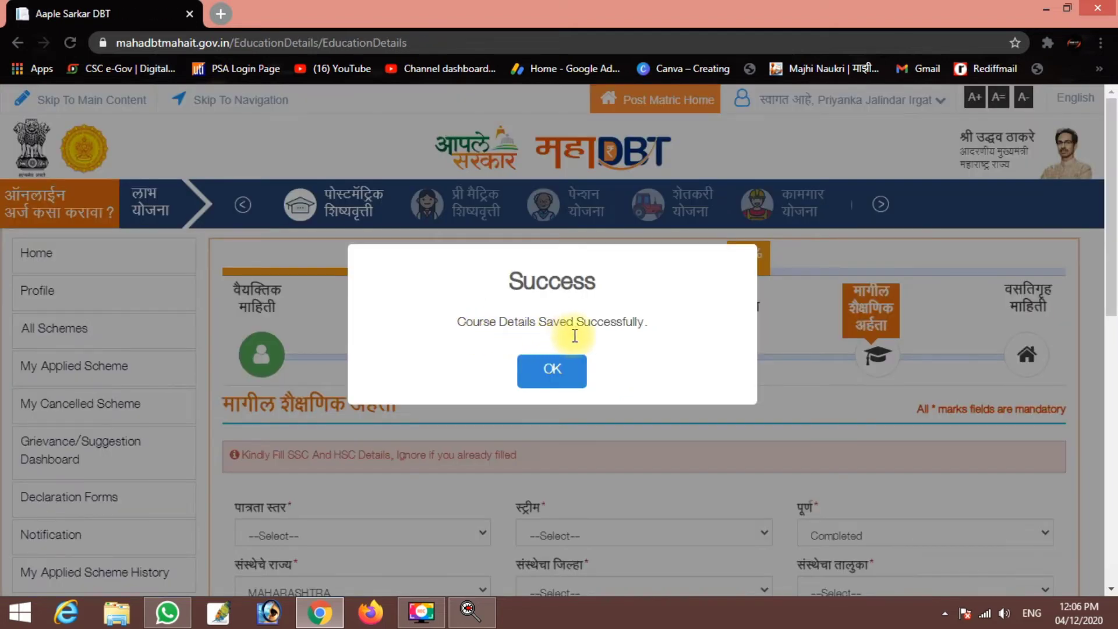
# Step: Start a past-education entry with qualification S.S.C. (10 Std) and stream SSC
pyautogui.click(552, 371)
pyautogui.scroll(-4, 404, 337)
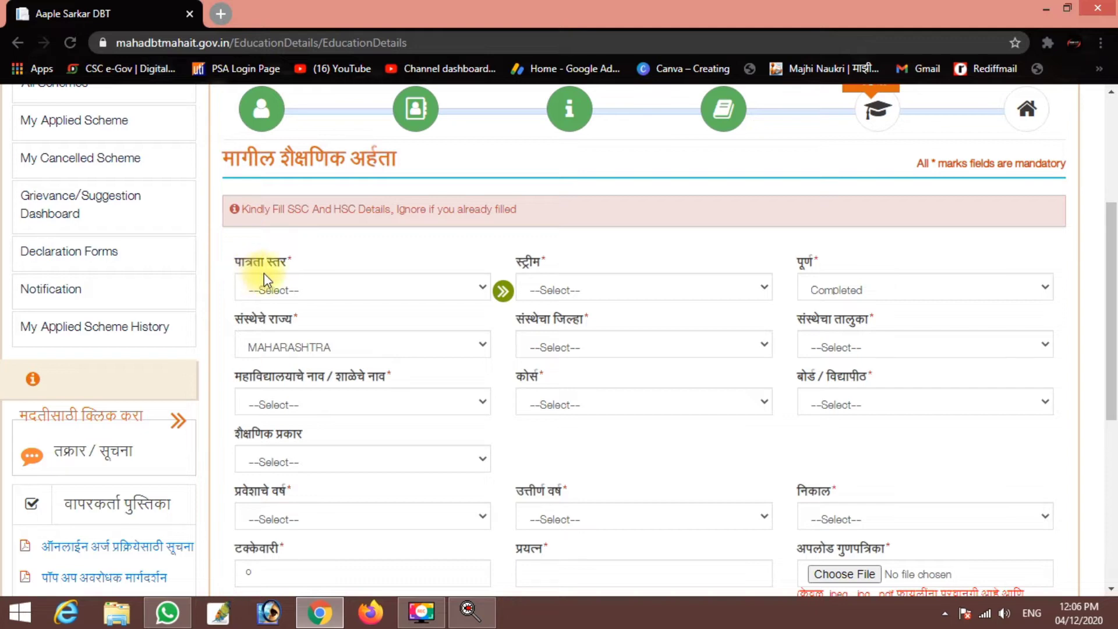
pyautogui.click(320, 290)
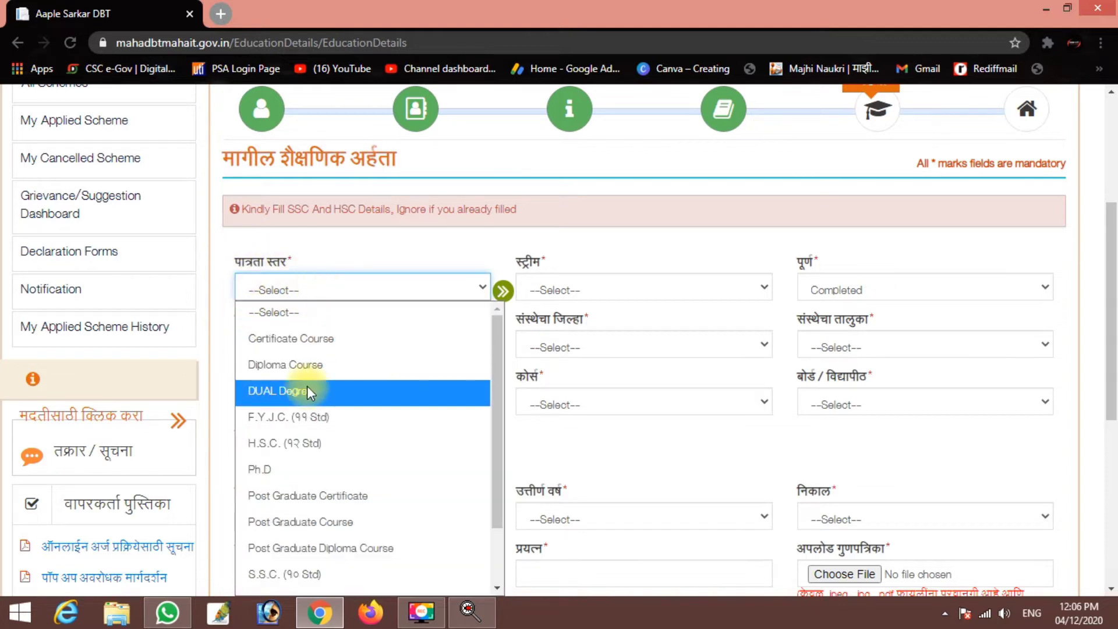
pyautogui.scroll(-1, 303, 466)
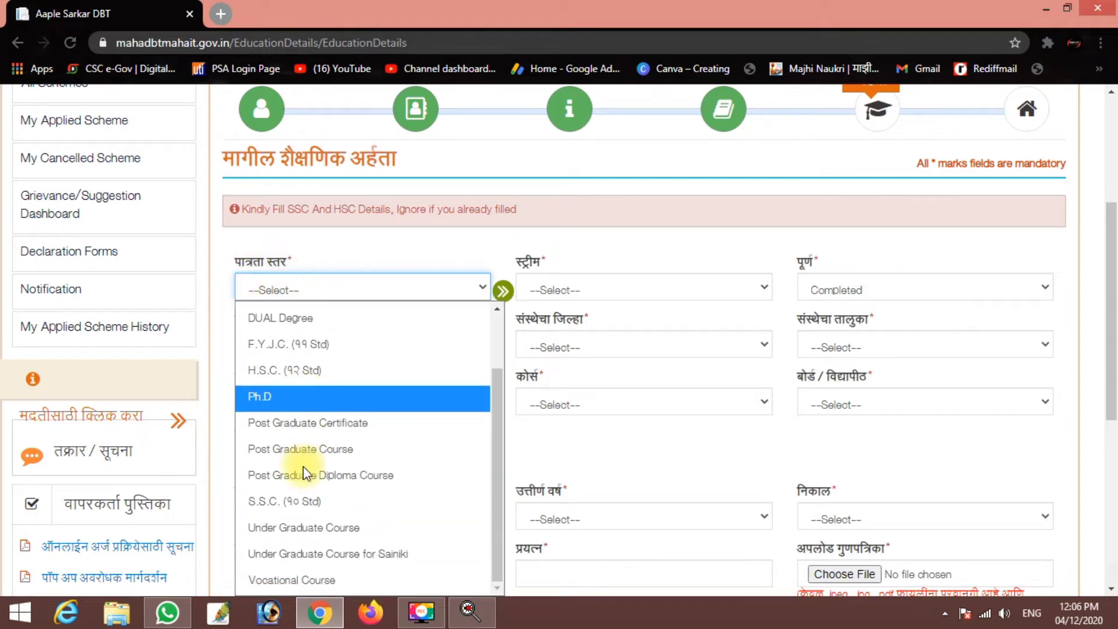
pyautogui.click(298, 498)
pyautogui.click(606, 292)
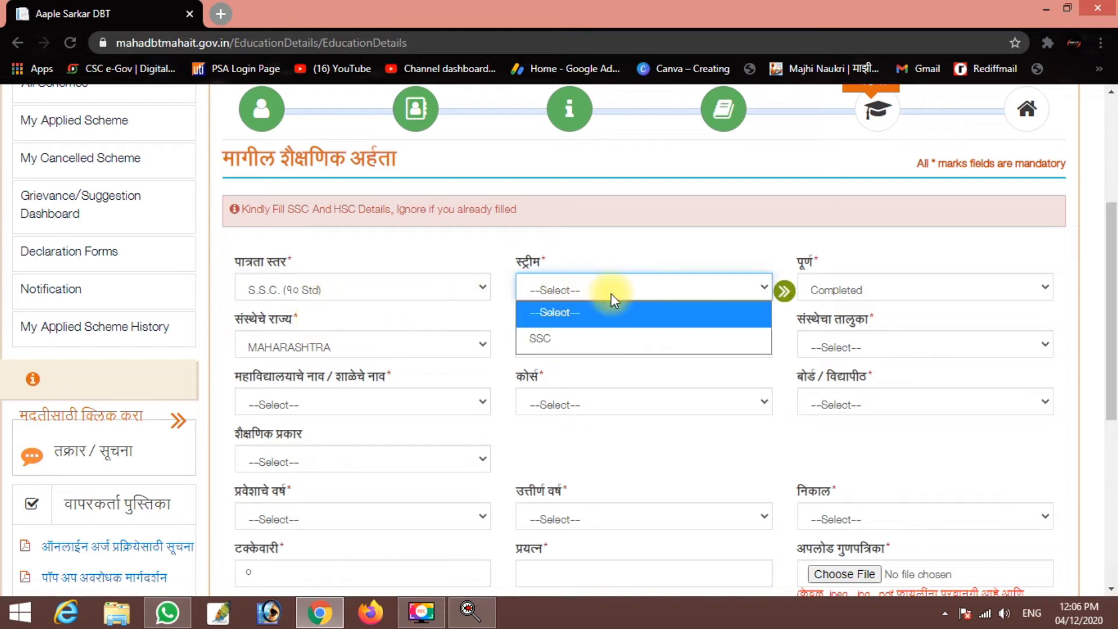
pyautogui.click(599, 337)
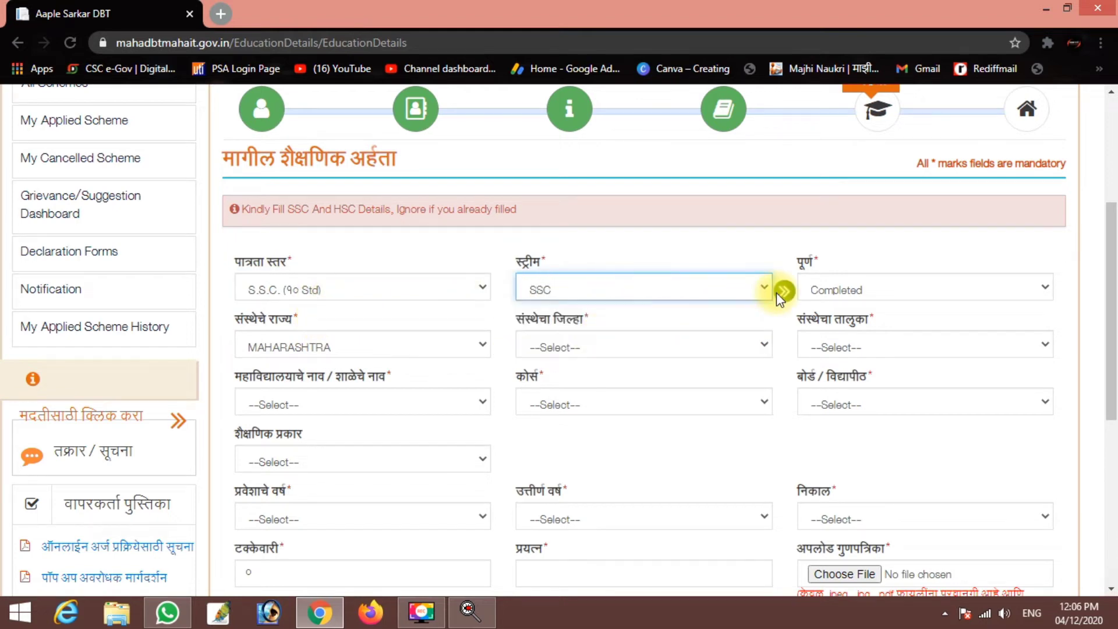
# Step: Leave institute state, district and college unchanged and set education type to Regular
pyautogui.click(847, 287)
pyautogui.click(349, 350)
pyautogui.click(624, 344)
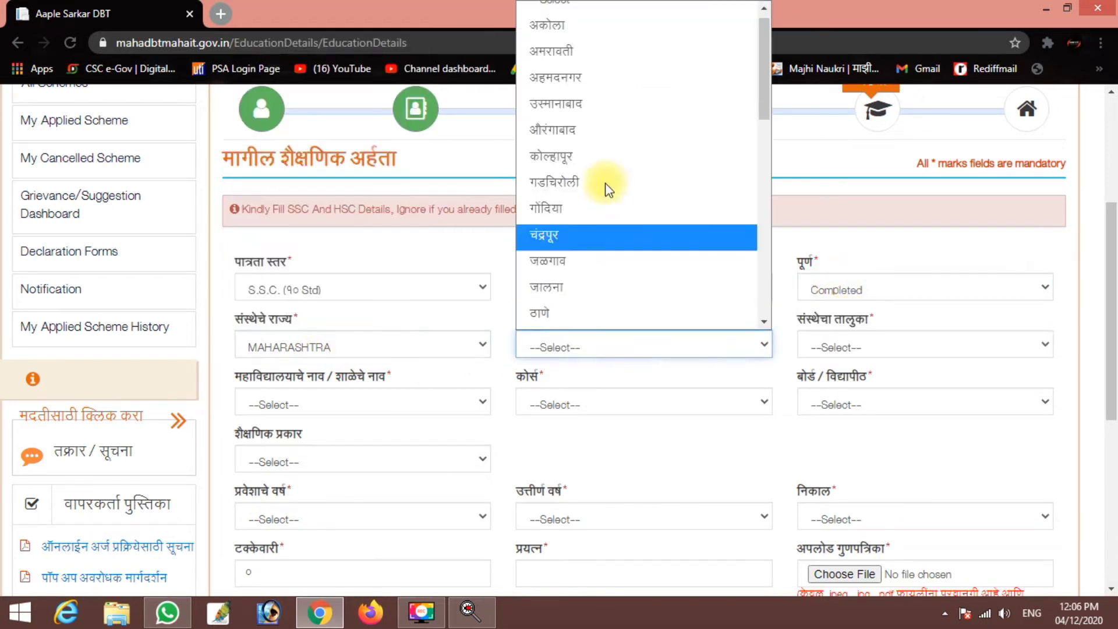
pyautogui.scroll(-5, 582, 193)
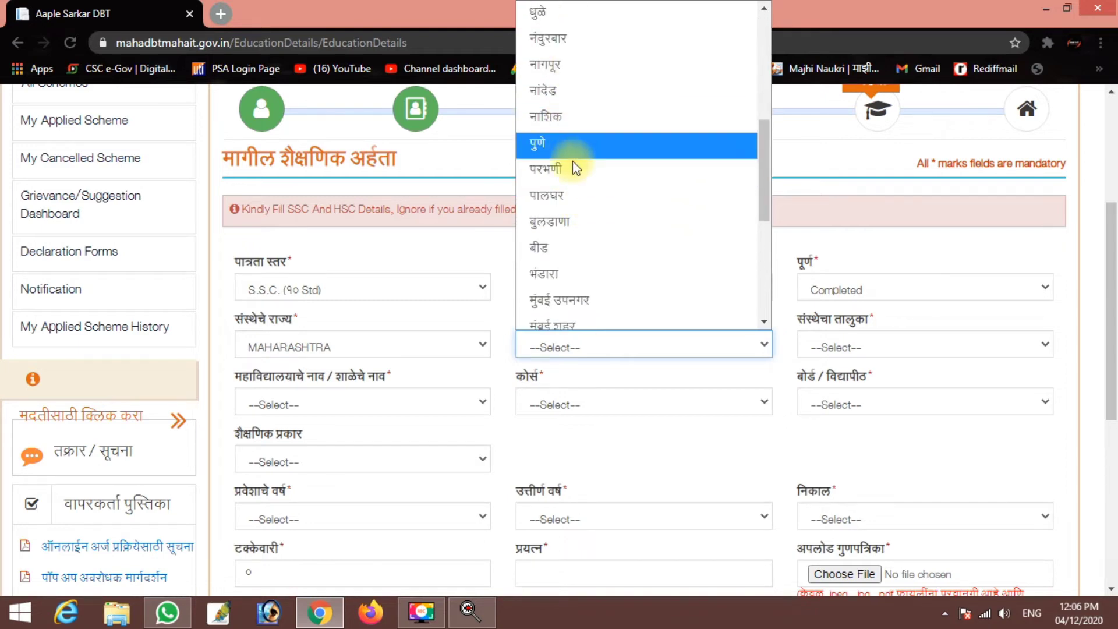
pyautogui.click(407, 413)
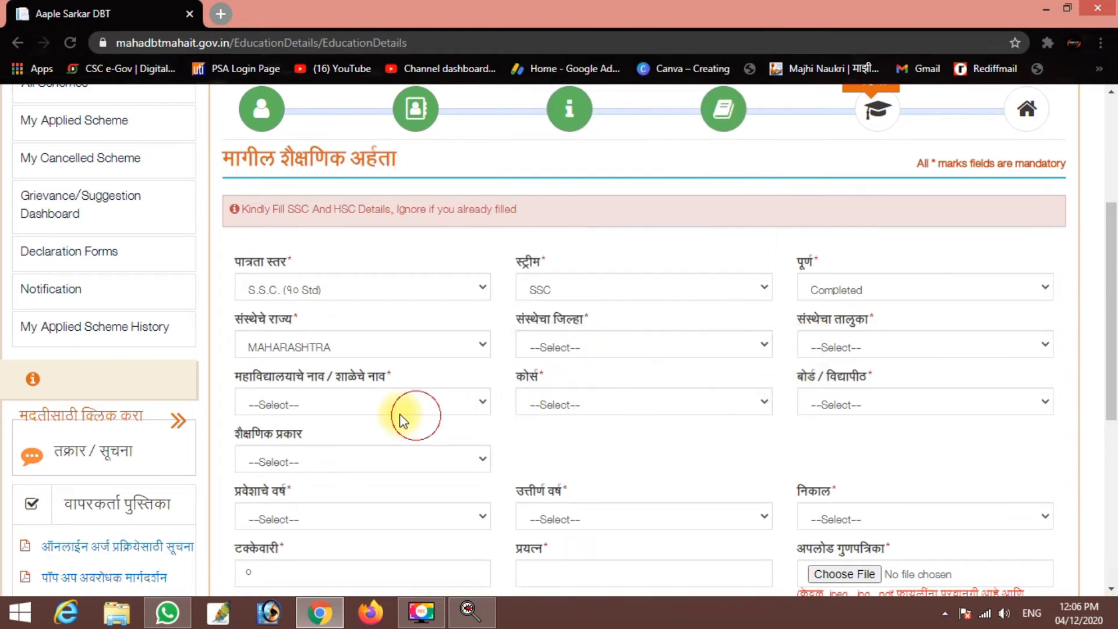
pyautogui.click(399, 414)
pyautogui.click(633, 434)
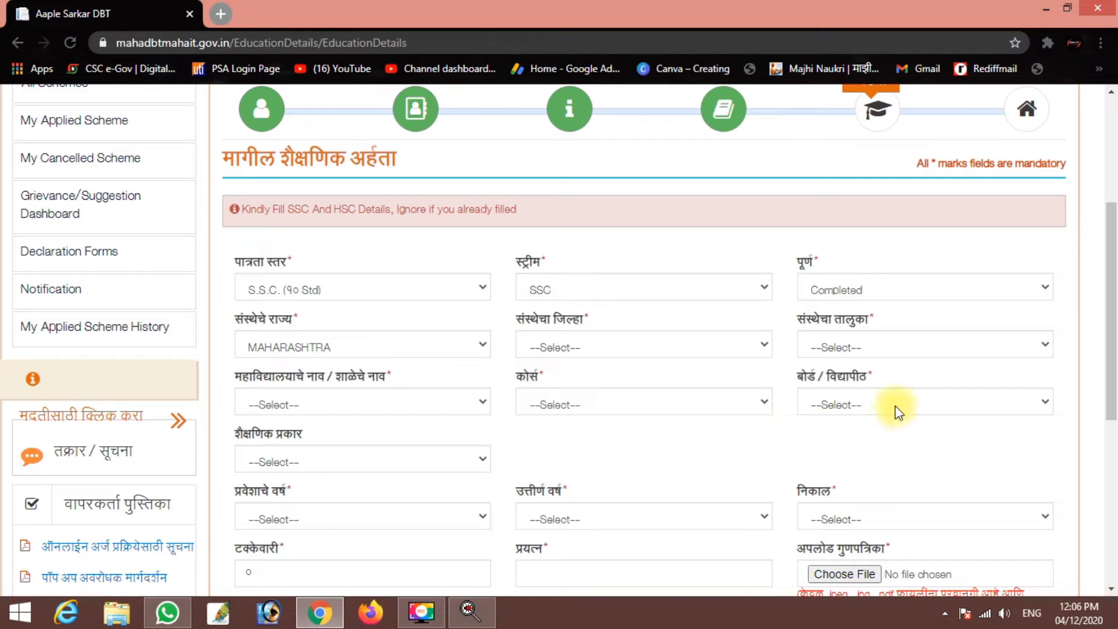
pyautogui.scroll(-2, 679, 439)
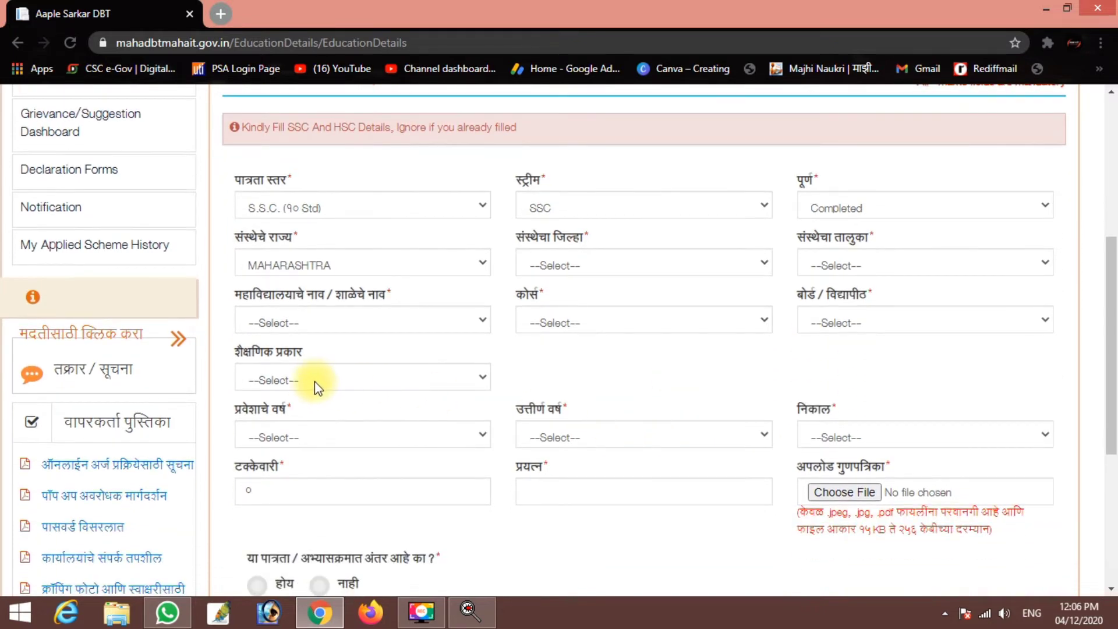
pyautogui.click(315, 381)
pyautogui.click(601, 372)
pyautogui.click(412, 382)
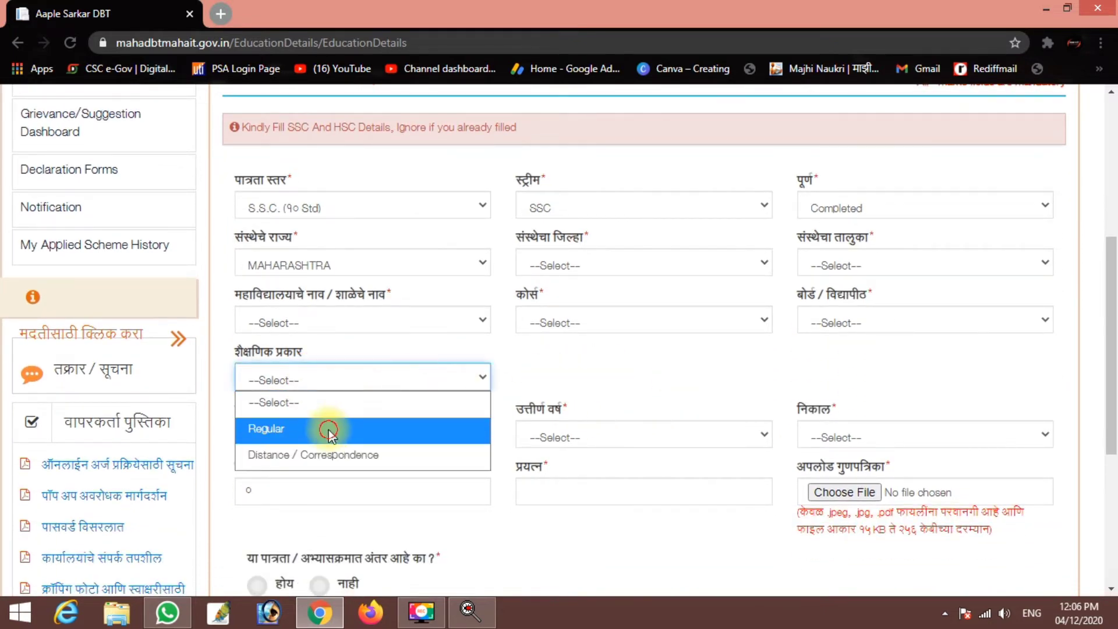
pyautogui.click(329, 434)
# Step: Enter admission year 2018, passing year 2019, result Passed and 1 attempt
pyautogui.scroll(-2, 399, 444)
pyautogui.click(351, 358)
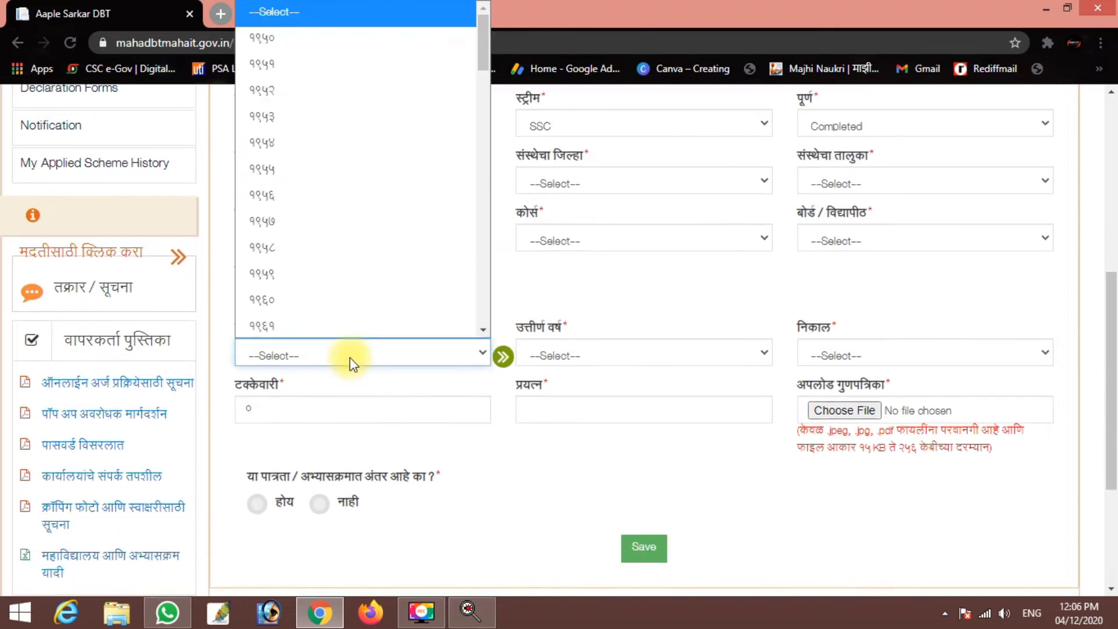
pyautogui.scroll(-20, 347, 295)
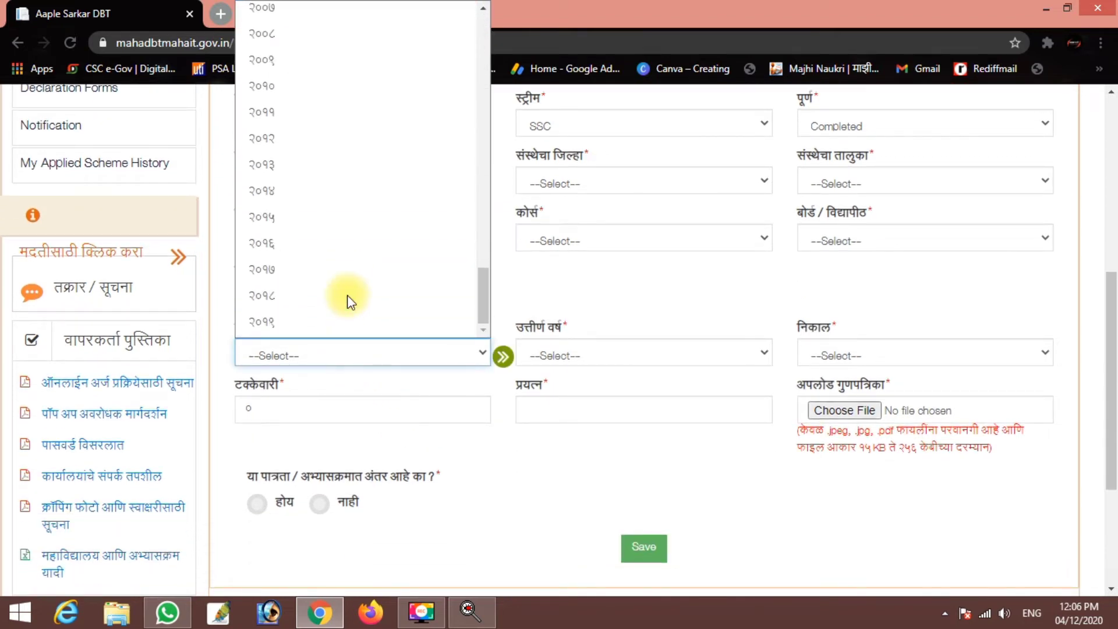
pyautogui.click(347, 294)
pyautogui.click(679, 354)
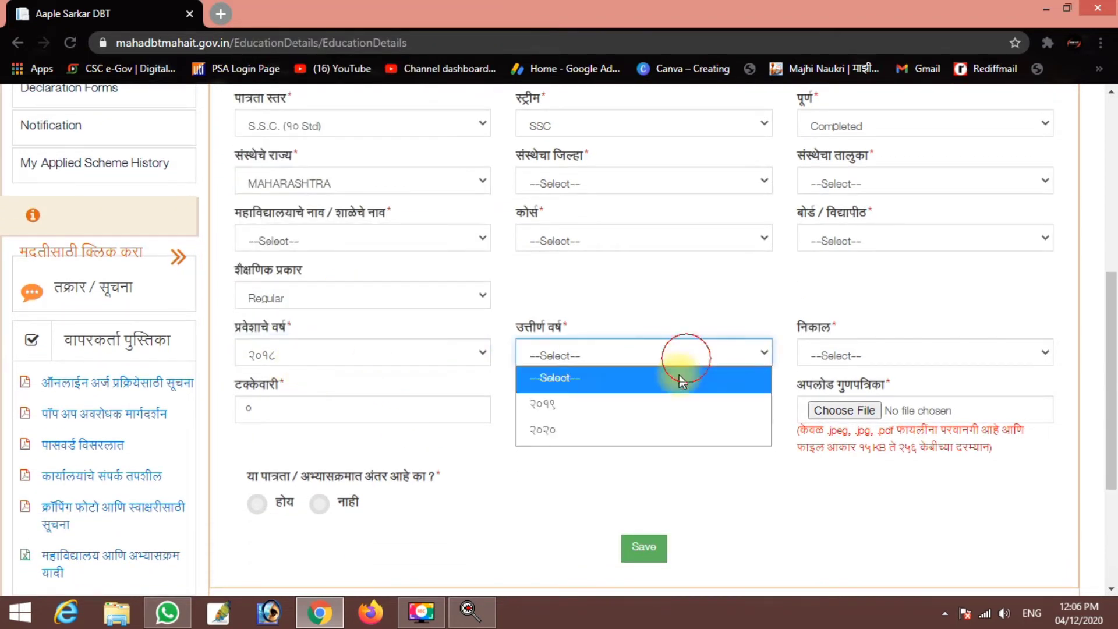
pyautogui.click(659, 408)
pyautogui.click(884, 351)
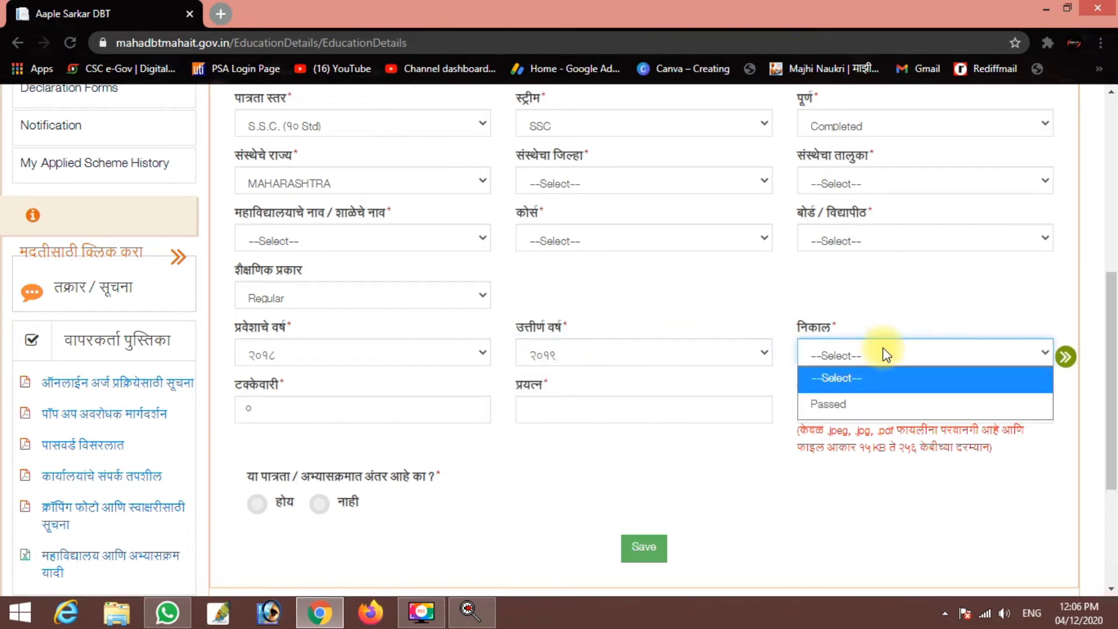
pyautogui.click(859, 404)
pyautogui.click(411, 403)
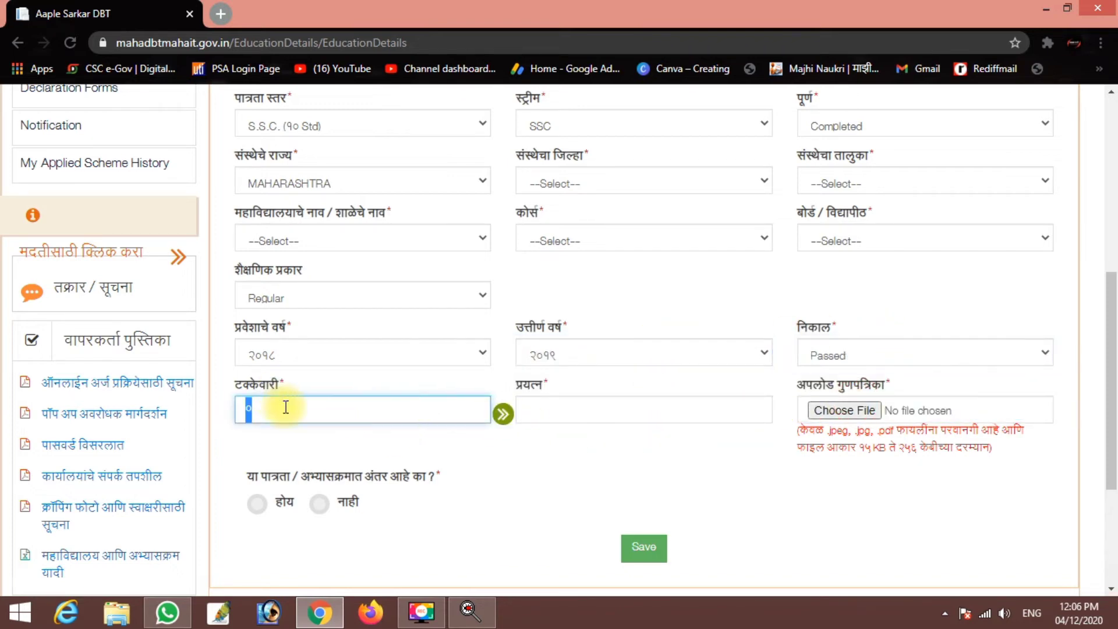
pyautogui.click(523, 437)
pyautogui.click(559, 411)
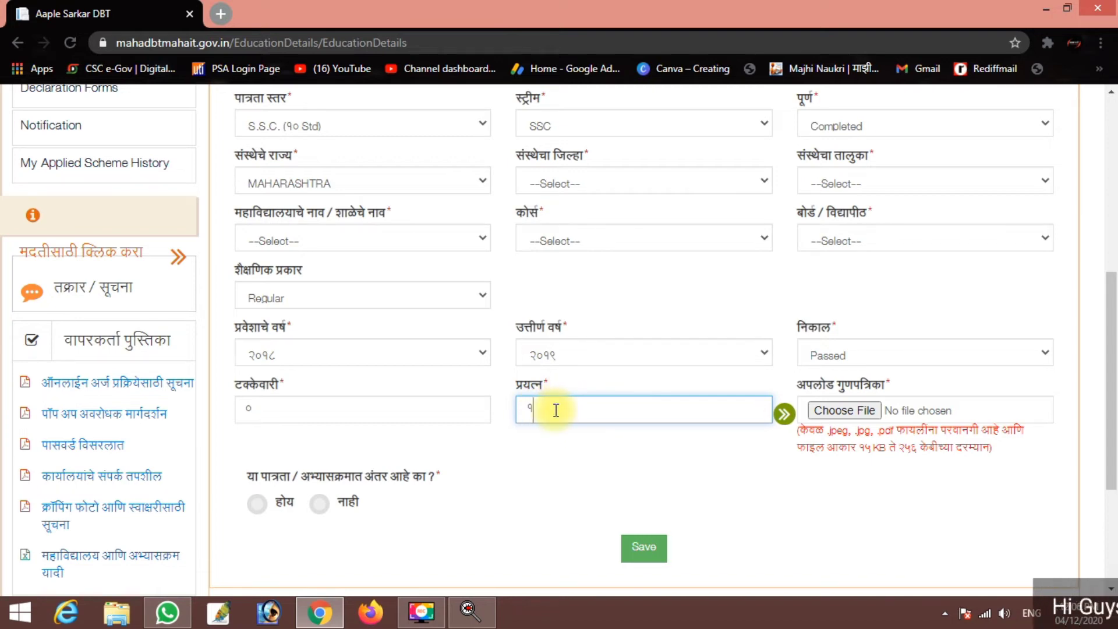
pyautogui.click(574, 444)
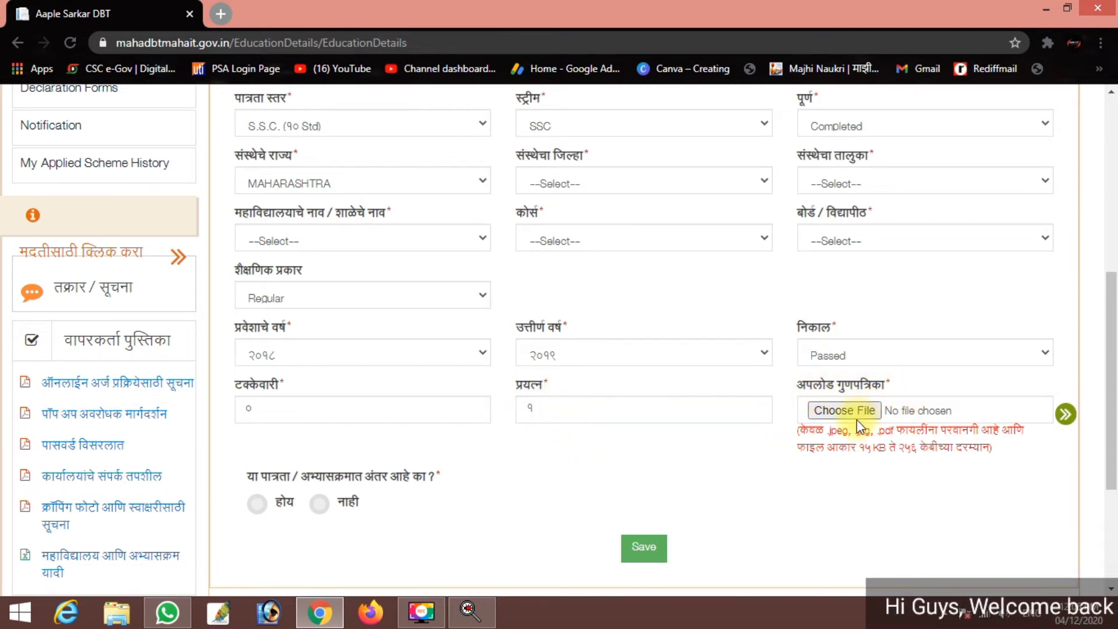
pyautogui.scroll(-2, 288, 540)
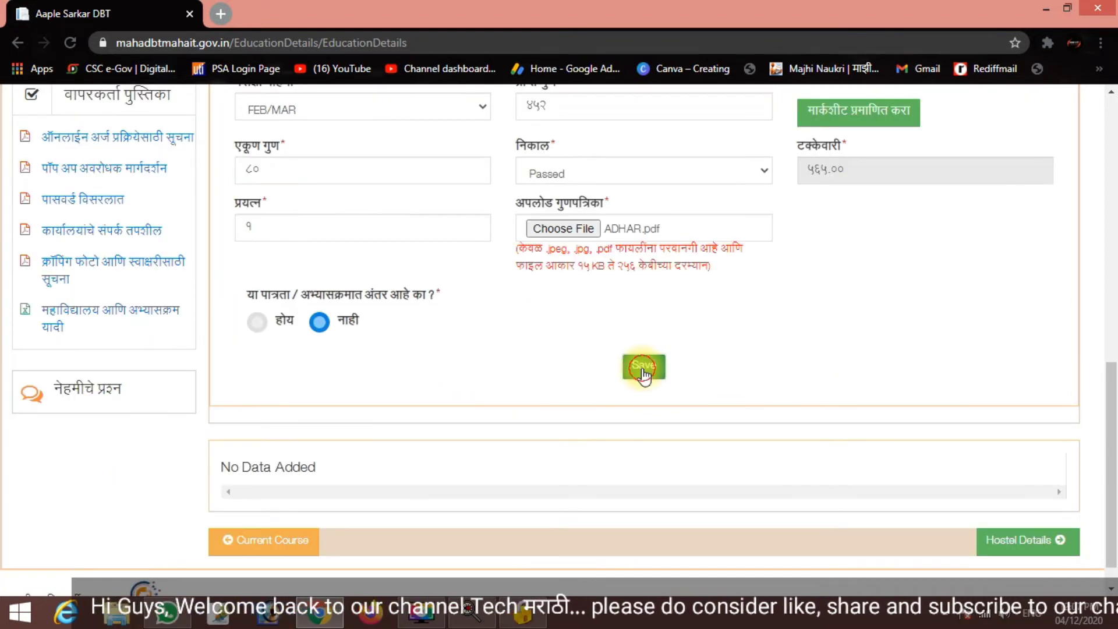
# Step: Save the S.S.C. record, confirm the success message and check the new table row
pyautogui.click(644, 369)
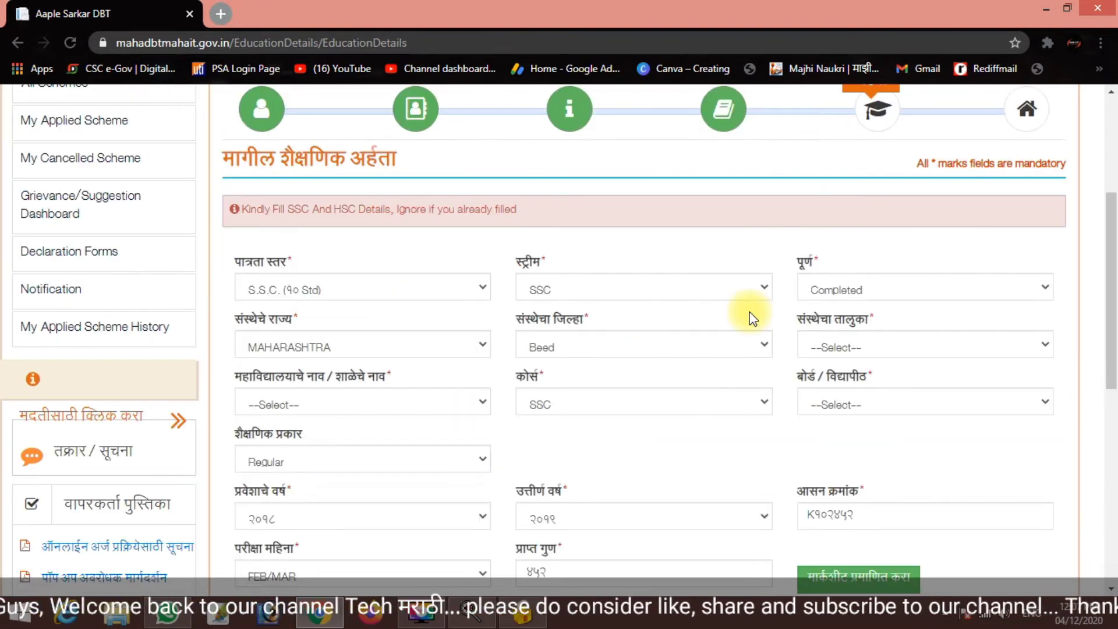
pyautogui.scroll(-6, 699, 408)
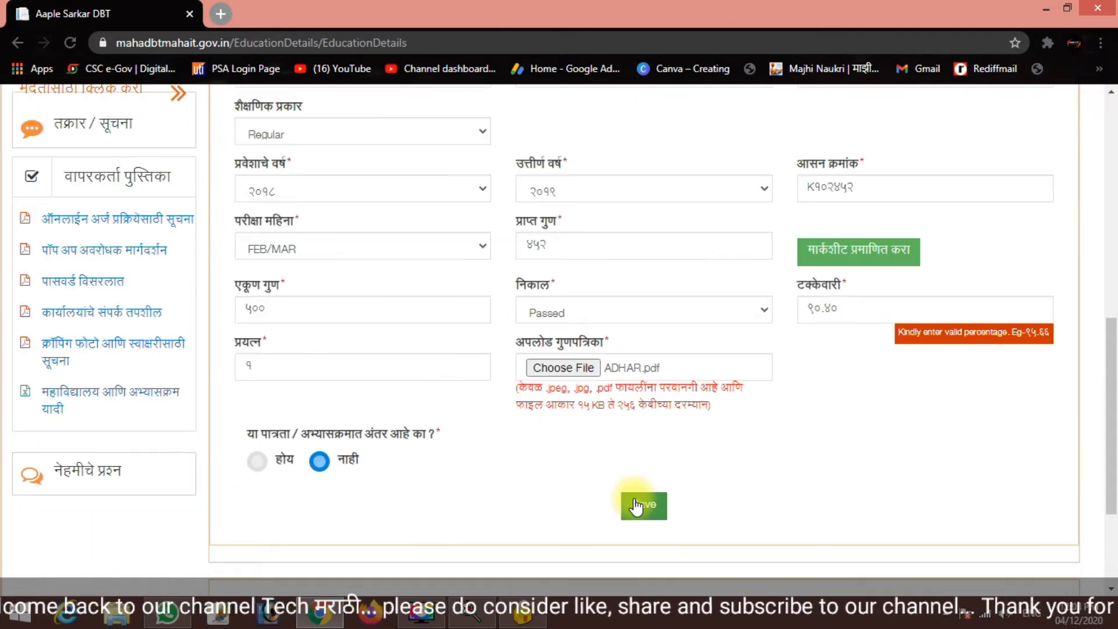
pyautogui.click(638, 499)
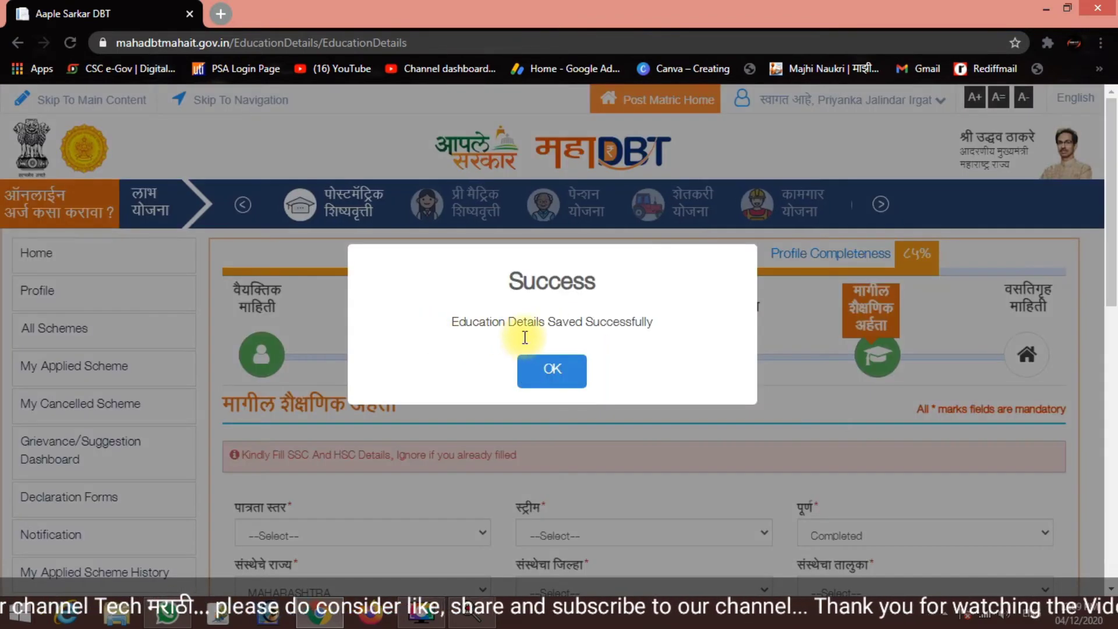
pyautogui.click(572, 368)
pyautogui.scroll(-3, 569, 370)
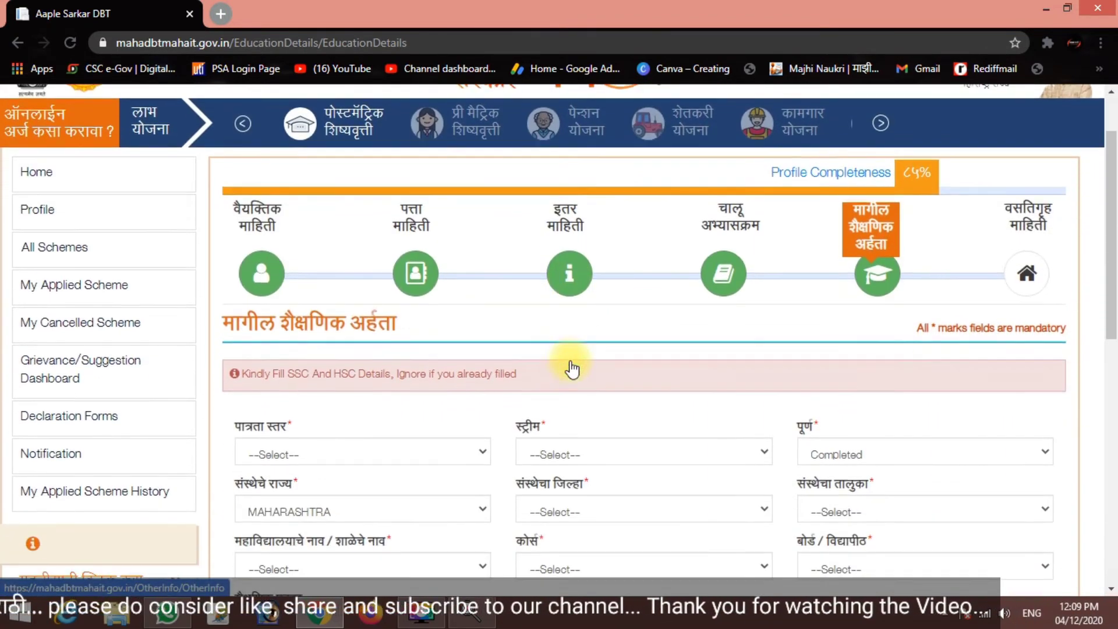
pyautogui.scroll(-10, 423, 401)
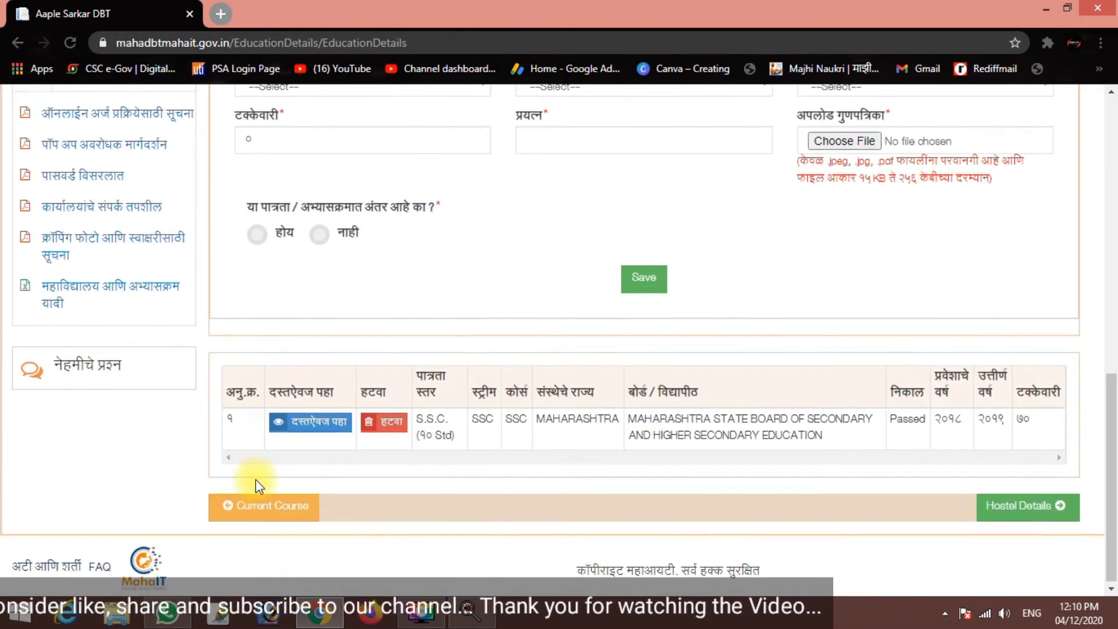
pyautogui.scroll(6, 769, 436)
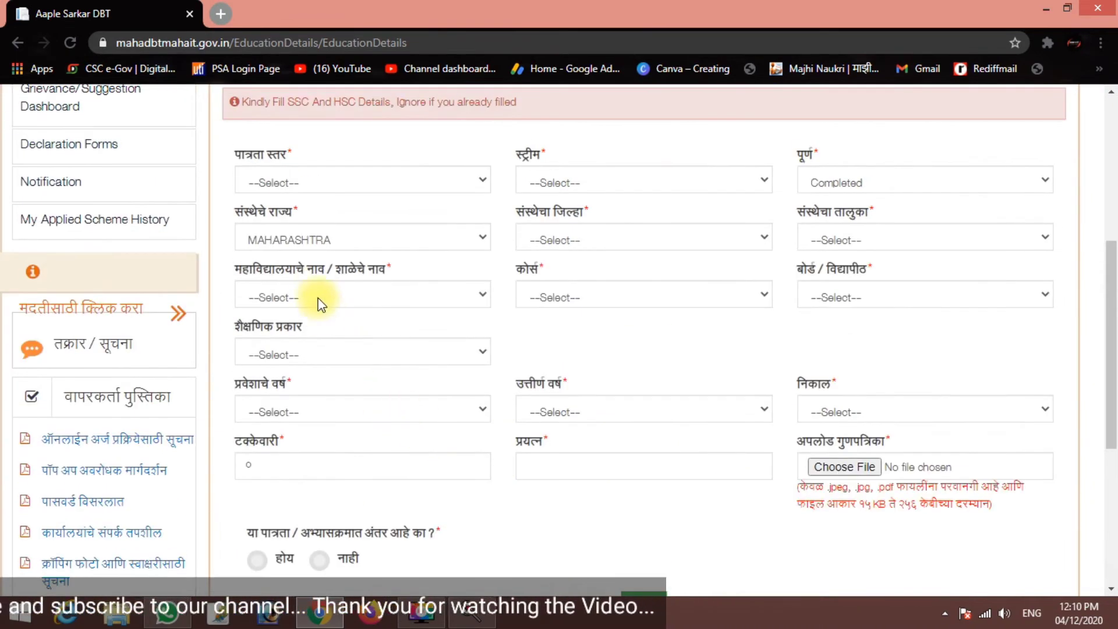
# Step: Start an H.S.C. (12 Std) entry: Arts stream, MAHARASHTRA, district बीड, taluka केज
pyautogui.click(316, 182)
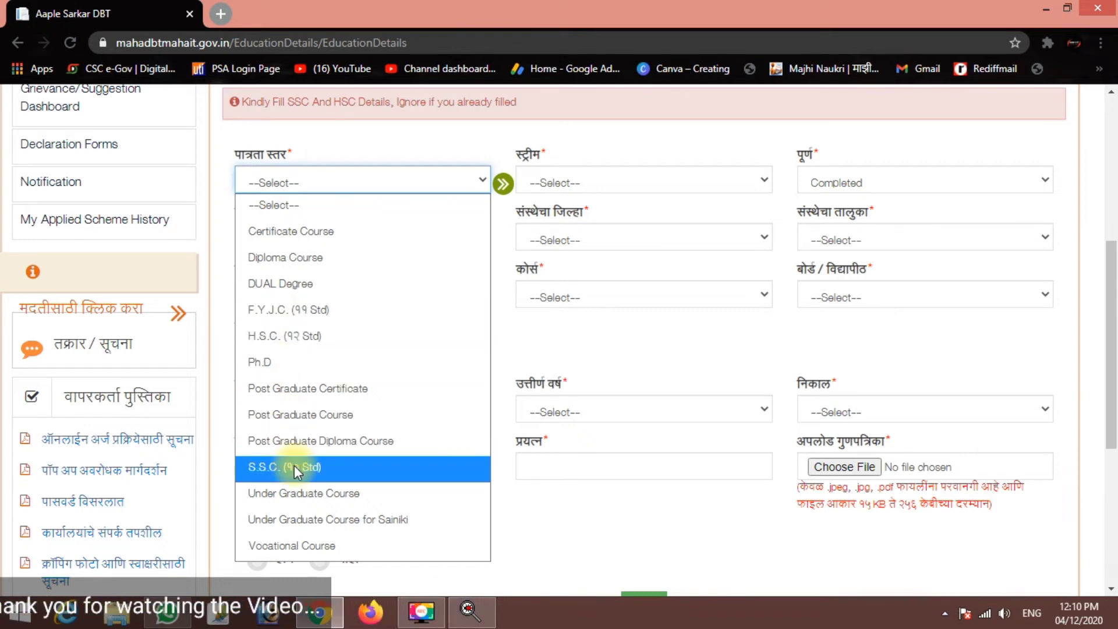
pyautogui.click(324, 337)
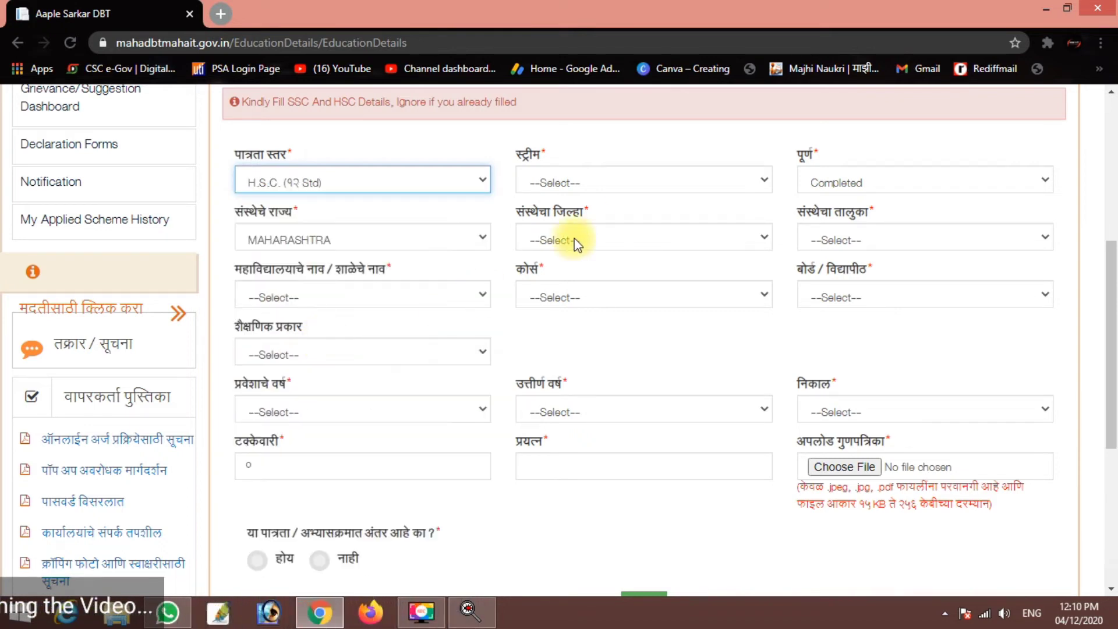
pyautogui.click(605, 184)
pyautogui.click(606, 181)
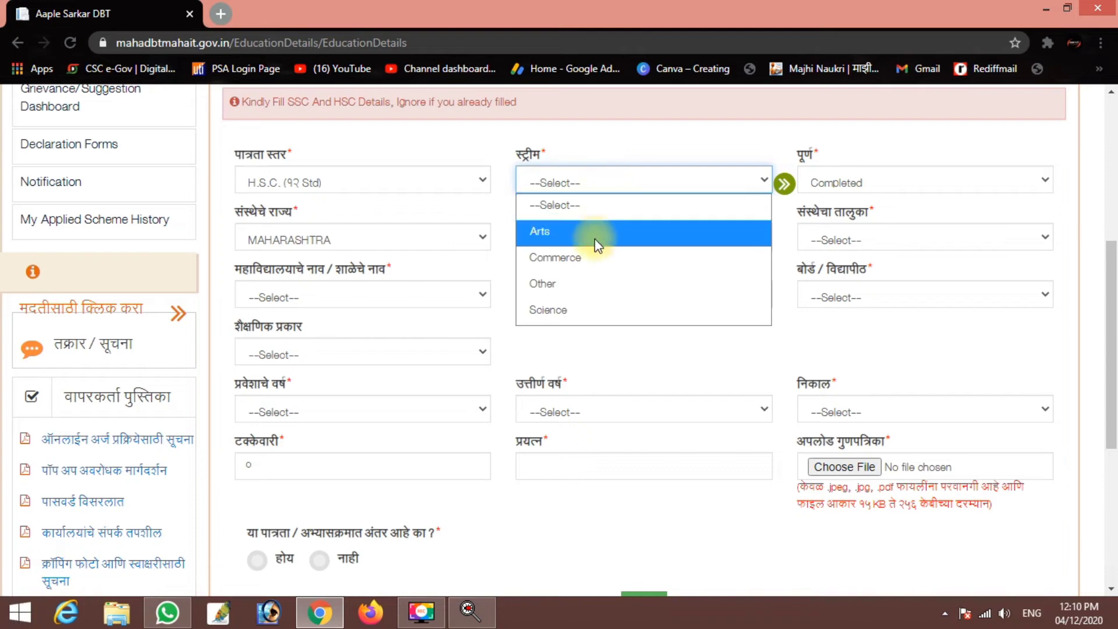
pyautogui.click(594, 239)
pyautogui.click(871, 180)
pyautogui.click(411, 242)
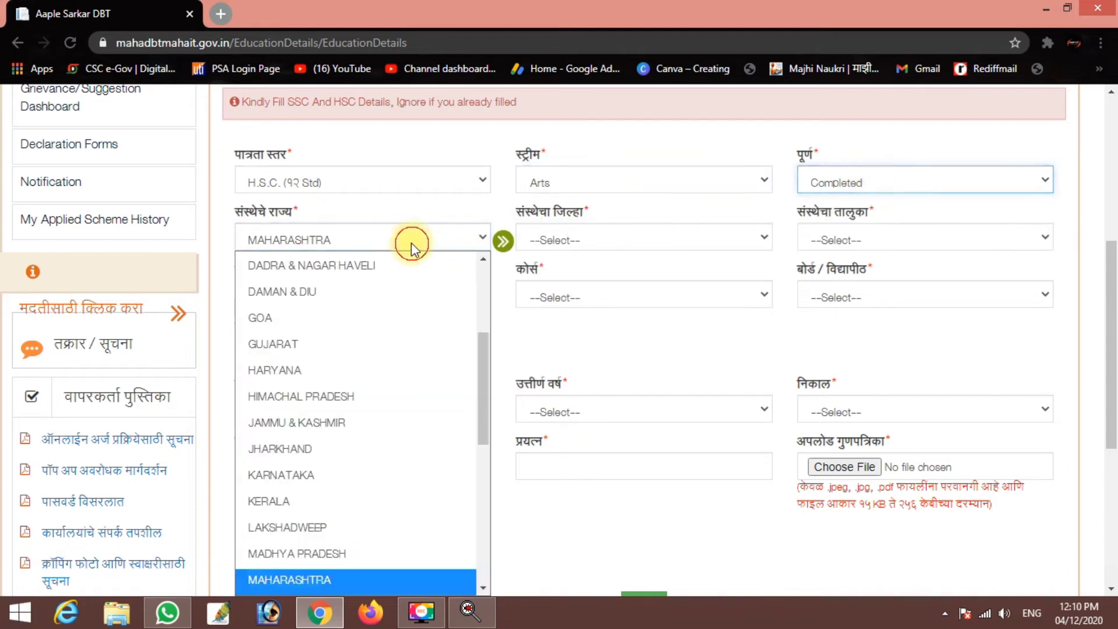
pyautogui.click(574, 239)
pyautogui.scroll(-5, 570, 408)
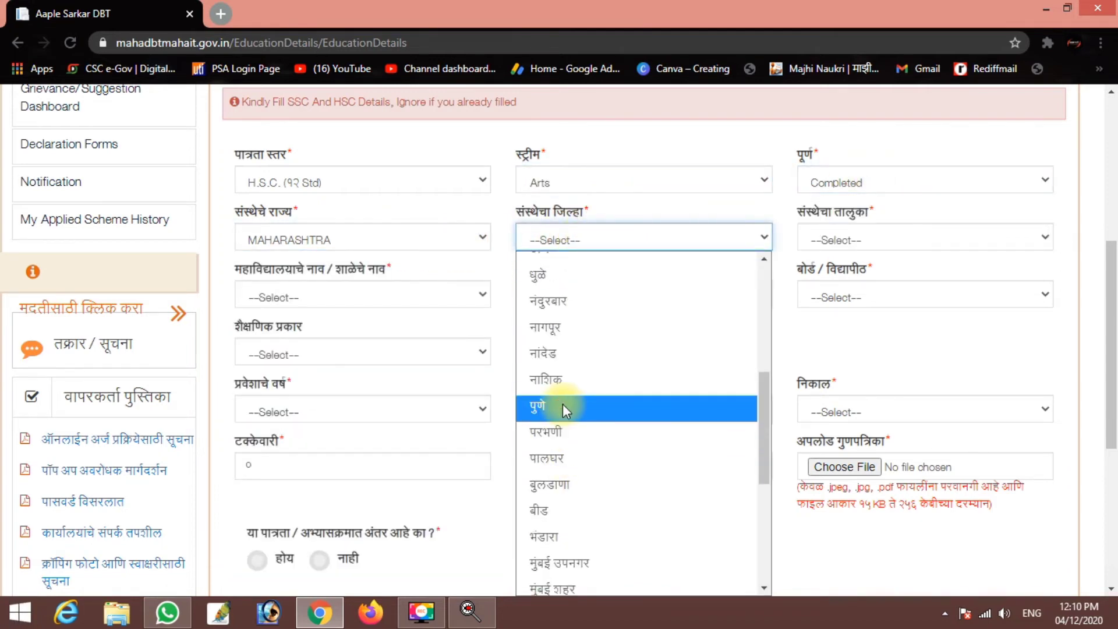
pyautogui.click(541, 512)
pyautogui.click(862, 239)
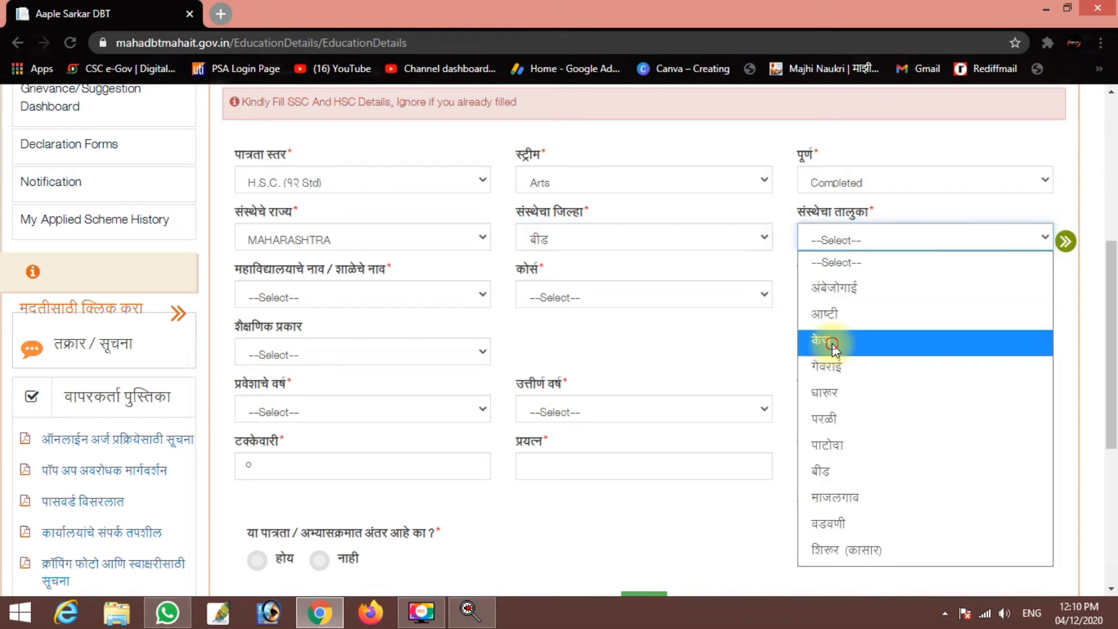
pyautogui.click(832, 350)
# Step: Choose college YUSUF WADGAON VID YUSUFWADGAON, course 12th Arts (Aided), Maharashtra state board
pyautogui.click(333, 298)
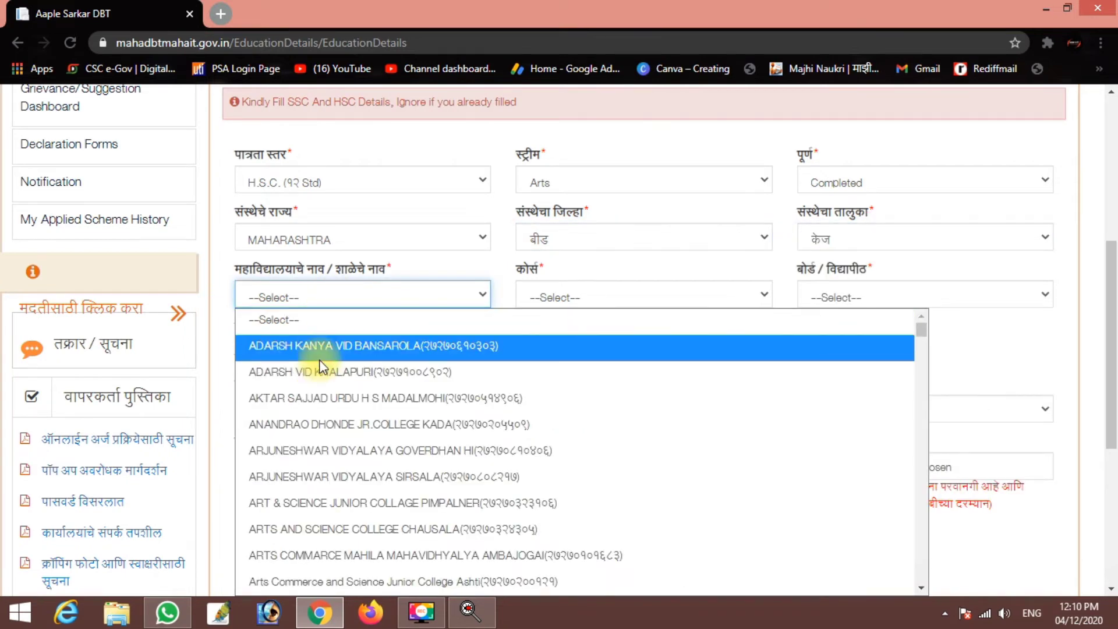
pyautogui.scroll(-20, 320, 367)
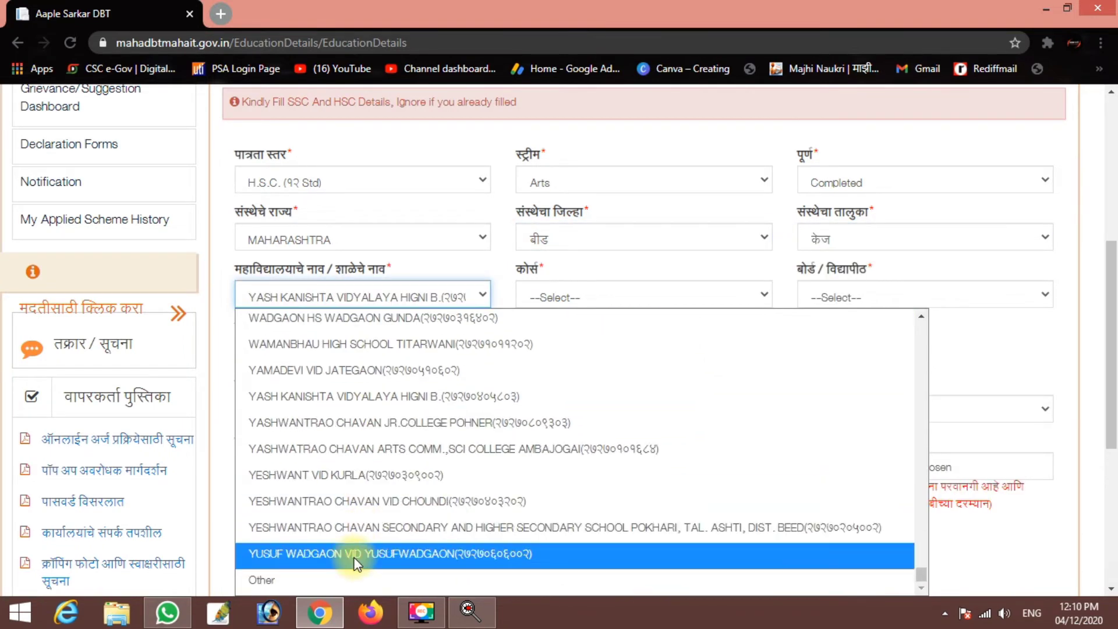
pyautogui.click(355, 554)
pyautogui.click(580, 295)
pyautogui.click(577, 343)
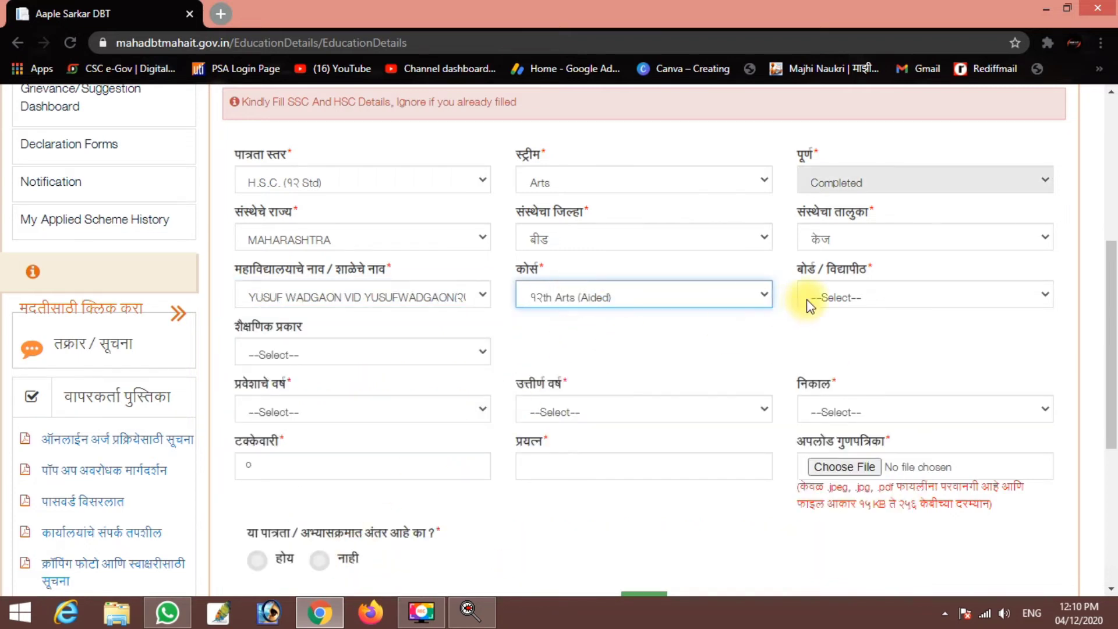
pyautogui.click(836, 298)
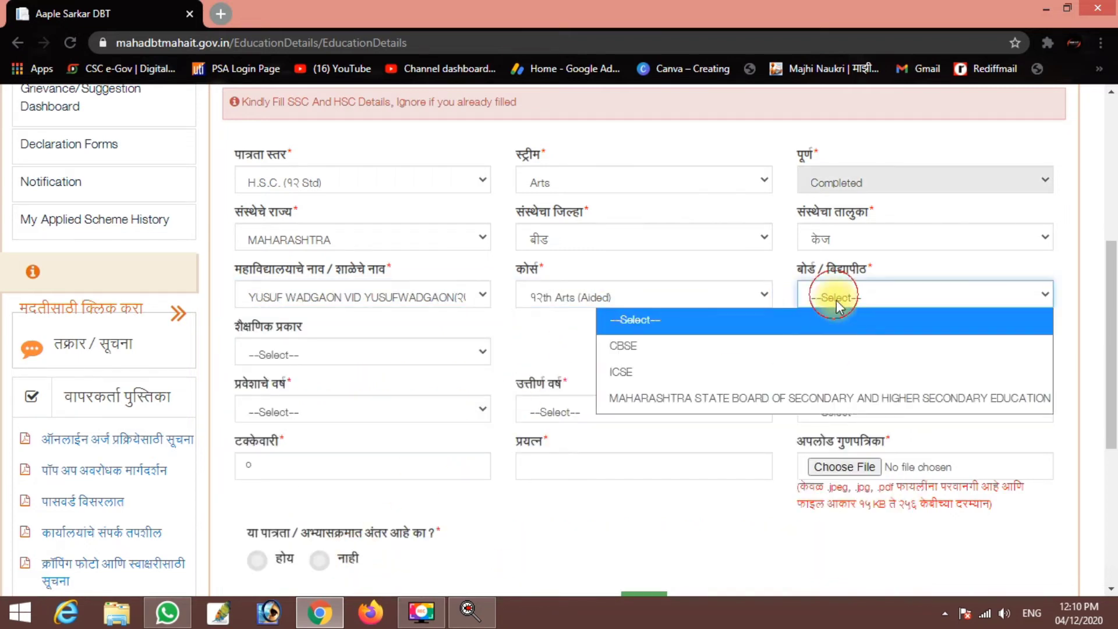
pyautogui.click(771, 396)
# Step: Set education type Regular, admission year २०१९ and passing year २०२०
pyautogui.click(324, 362)
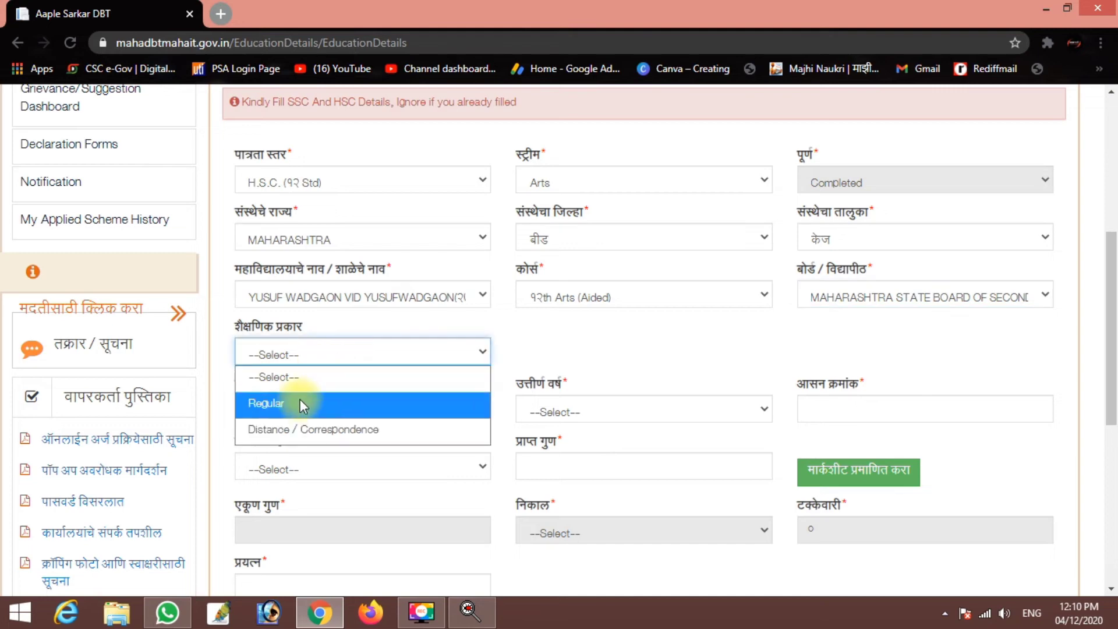
pyautogui.click(299, 400)
pyautogui.click(339, 415)
pyautogui.scroll(-15, 296, 323)
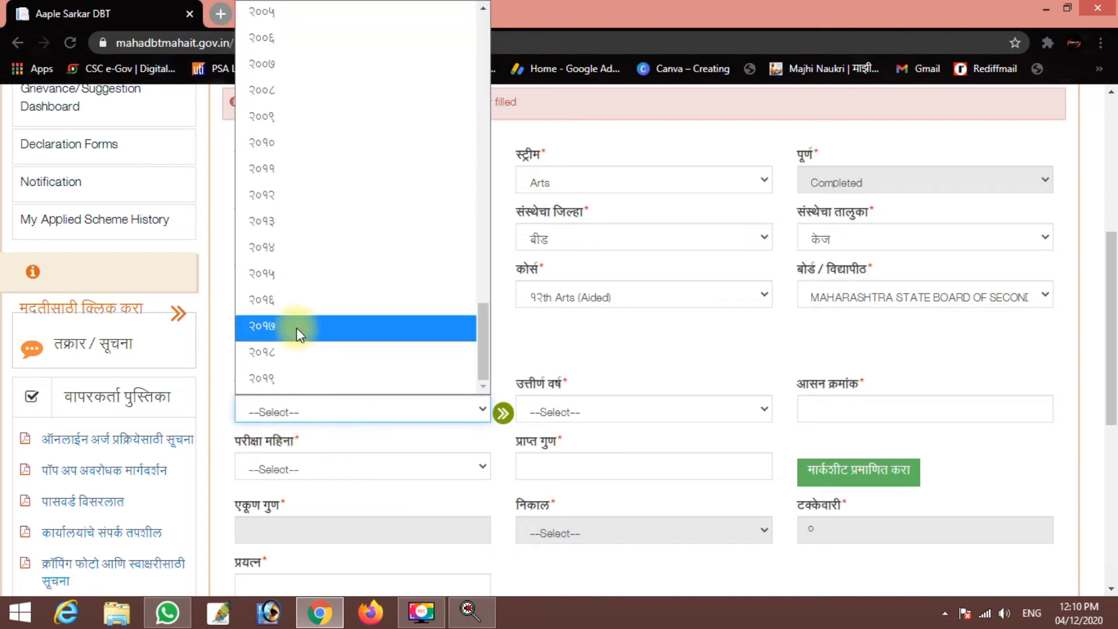
pyautogui.click(296, 379)
pyautogui.click(557, 422)
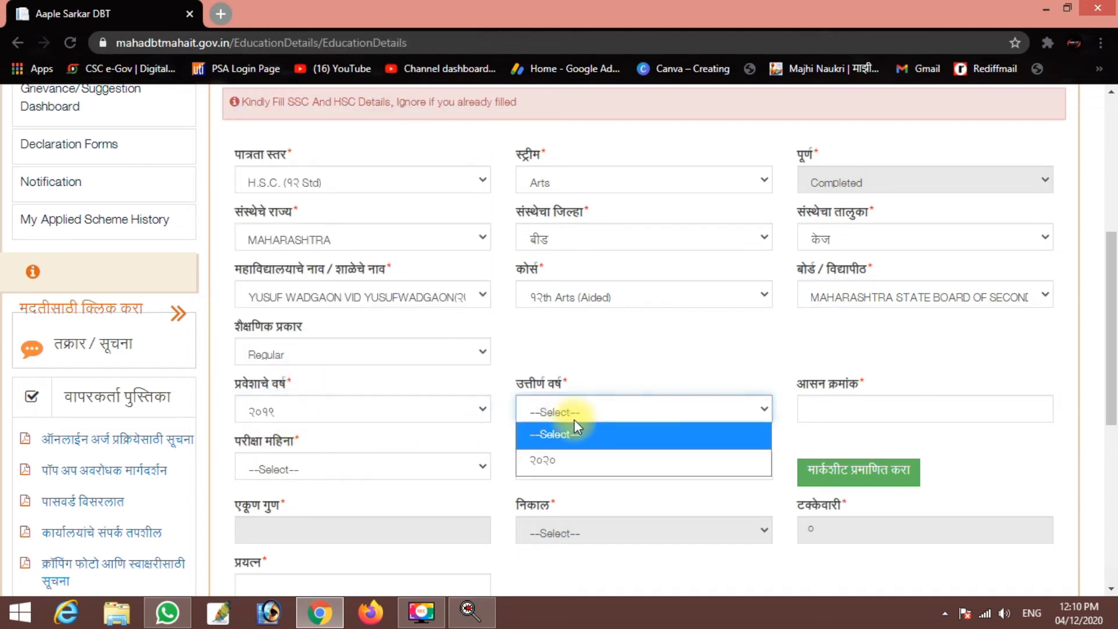
pyautogui.click(564, 457)
pyautogui.click(849, 419)
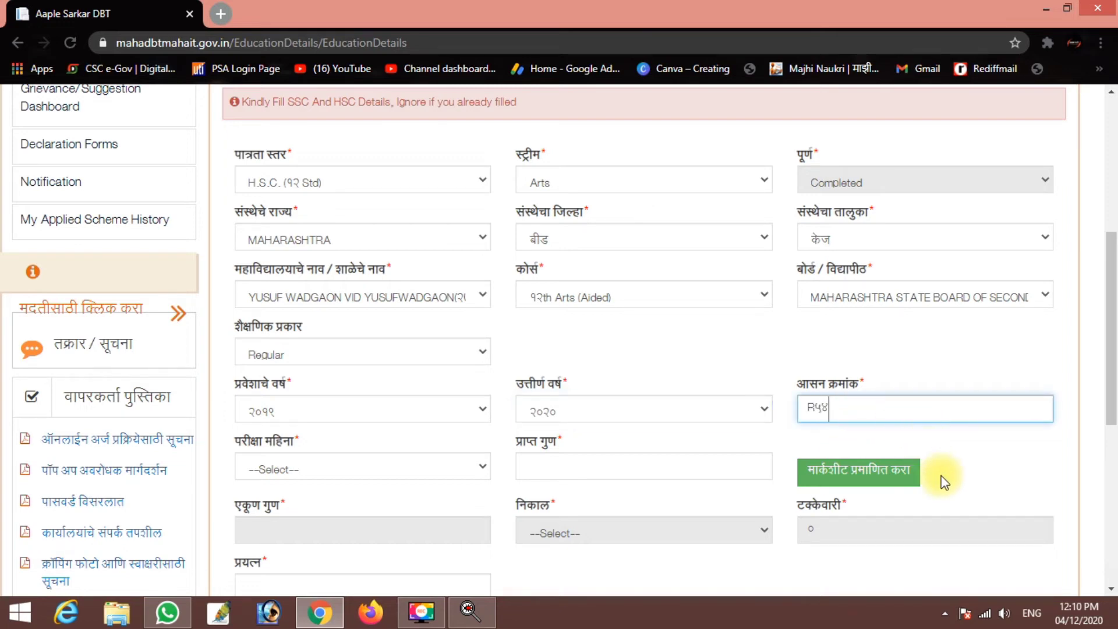
# Step: Set exam month FEB/MAR and marks 412 out of 650, dismissing the verification alert
pyautogui.click(317, 466)
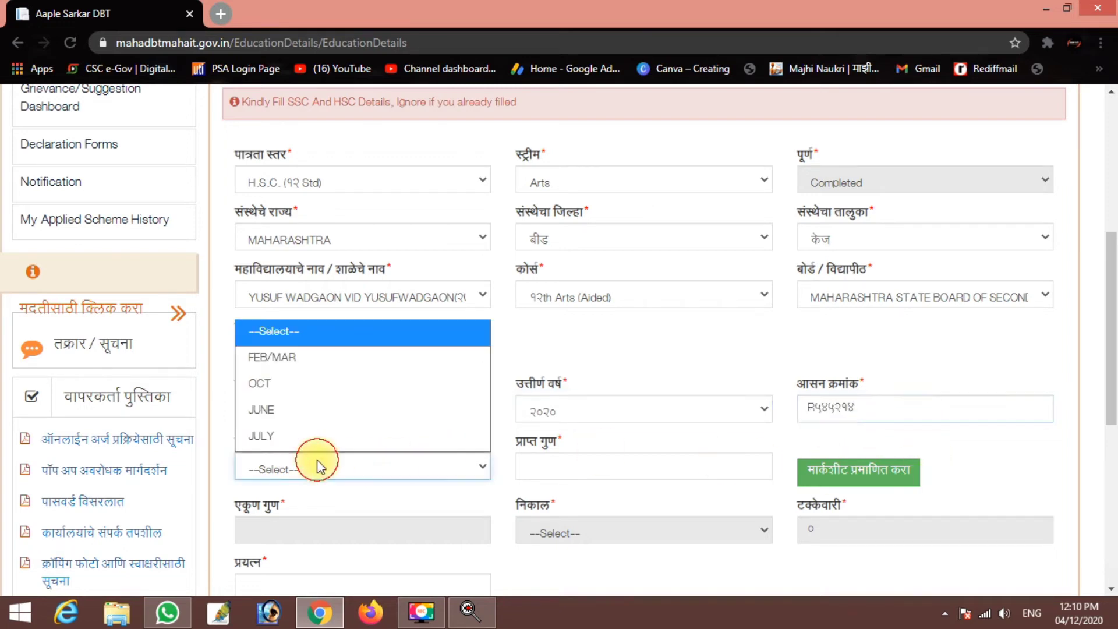
pyautogui.click(312, 357)
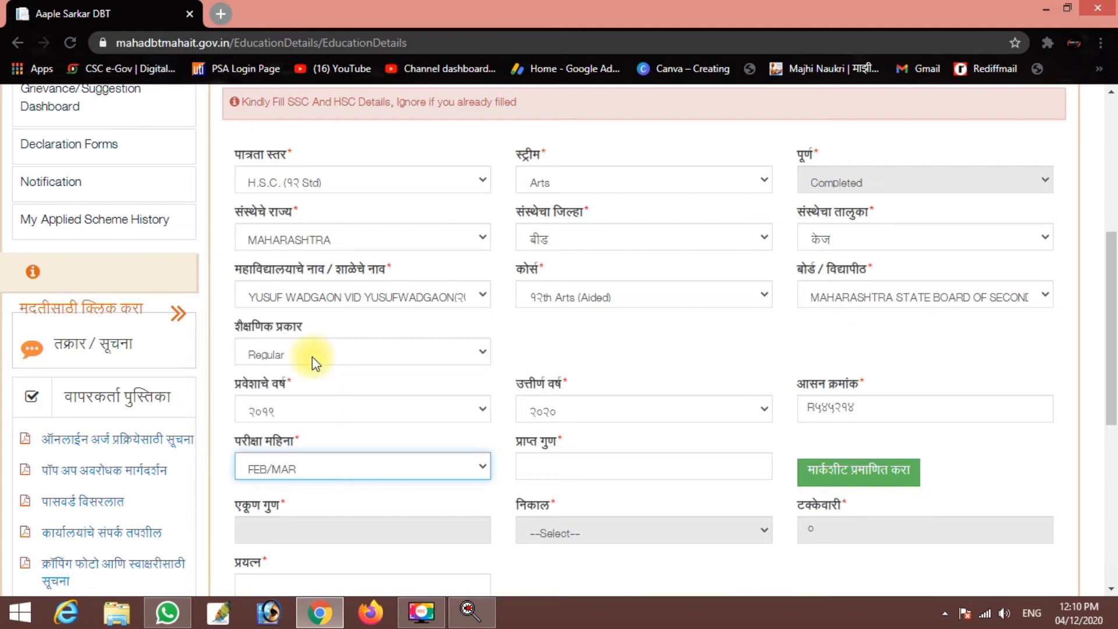
pyautogui.click(527, 472)
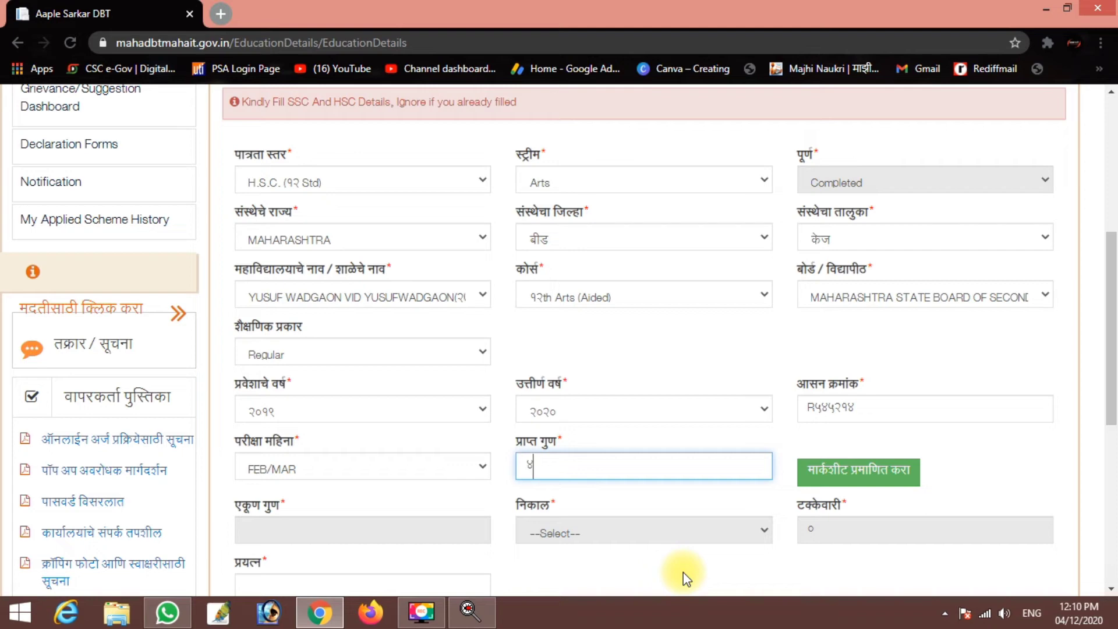
pyautogui.click(848, 470)
pyautogui.click(699, 135)
pyautogui.scroll(-3, 557, 361)
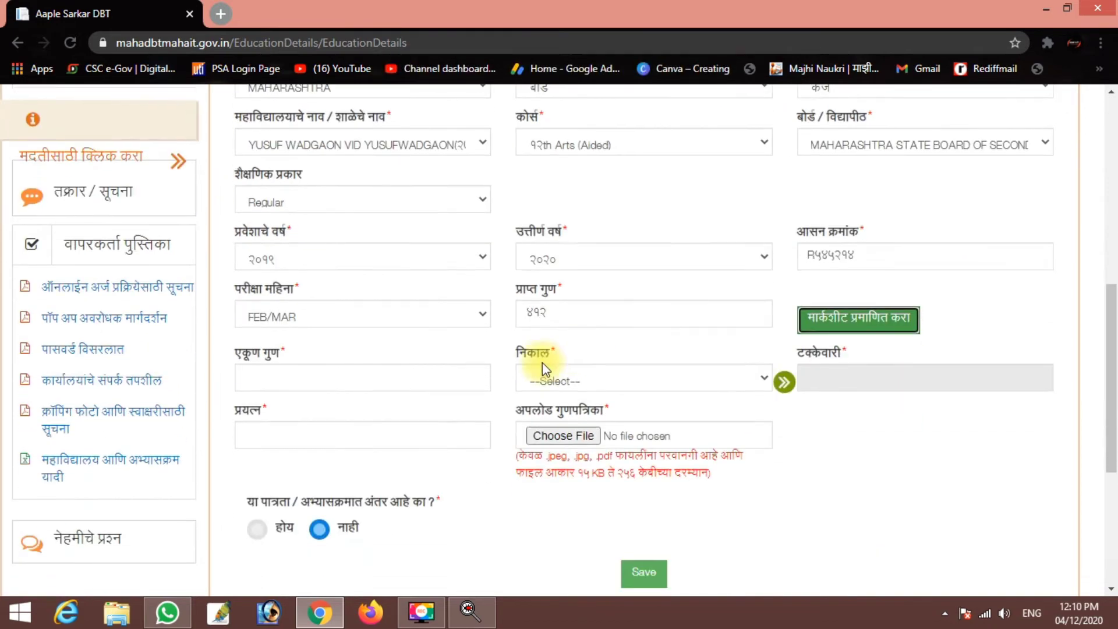
pyautogui.click(320, 361)
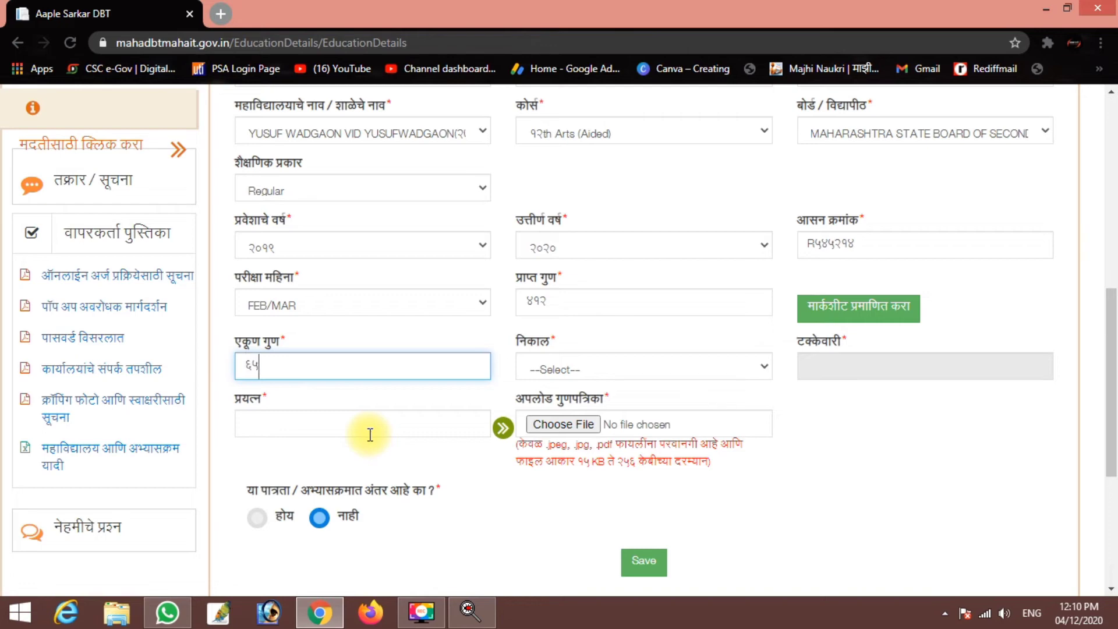
pyautogui.press('Tab')
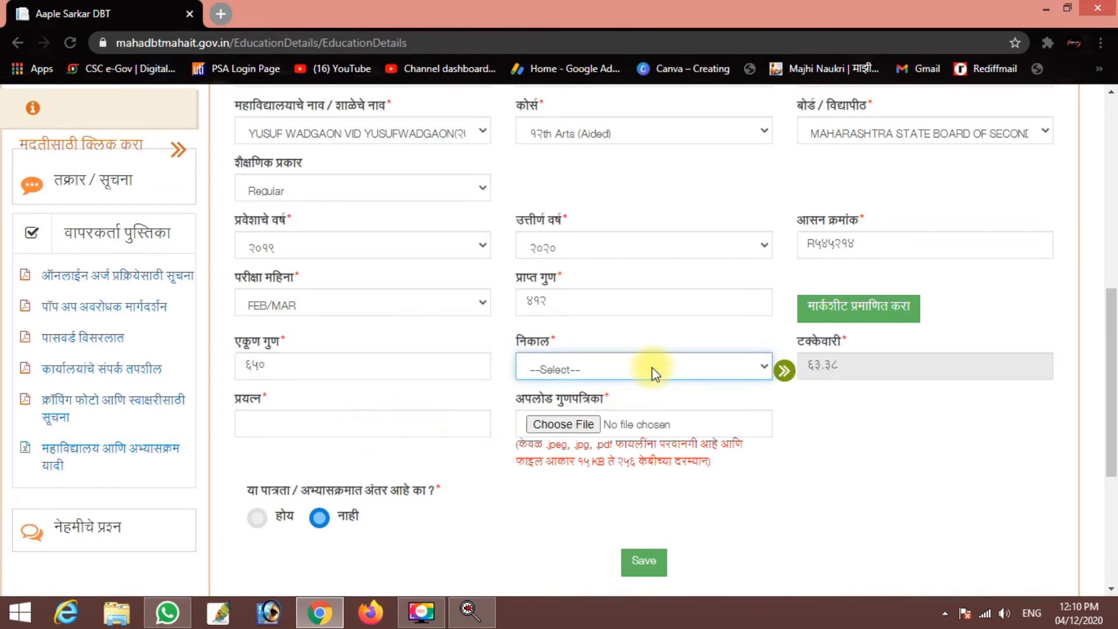
# Step: Mark the result Passed with 1 attempt, skipping the marksheet upload
pyautogui.click(654, 369)
pyautogui.click(587, 415)
pyautogui.click(368, 431)
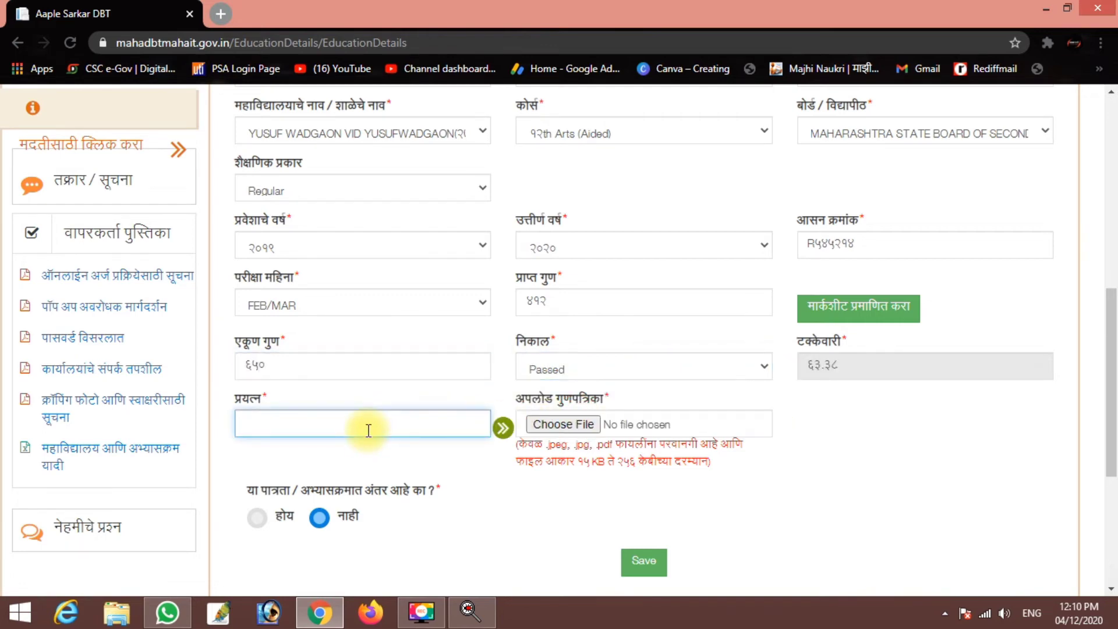
pyautogui.write('1')
pyautogui.click(564, 424)
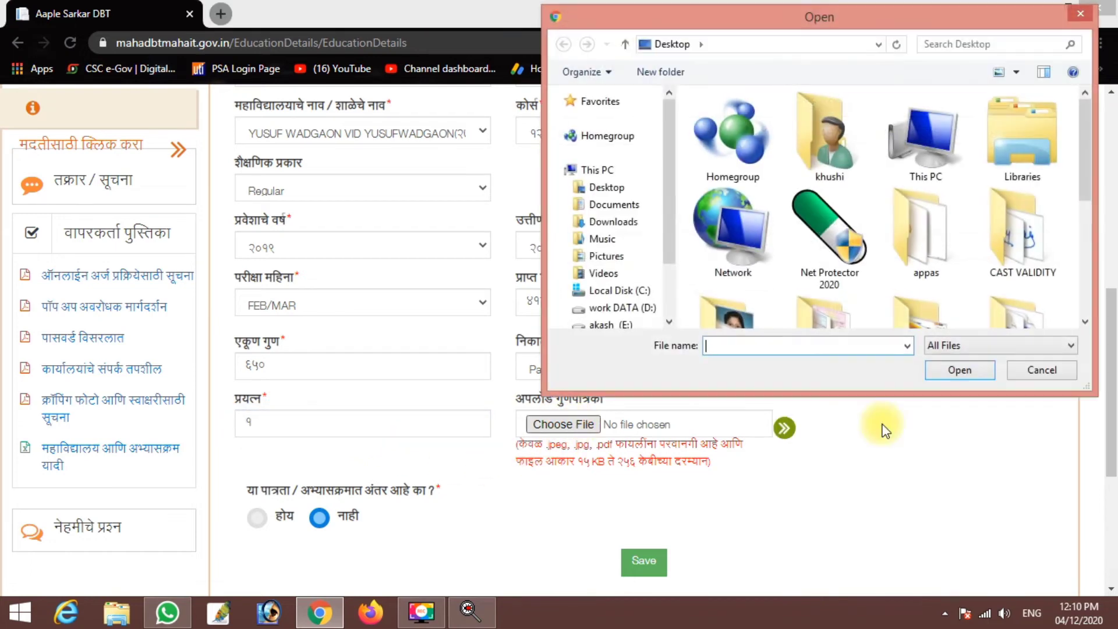
pyautogui.click(1057, 370)
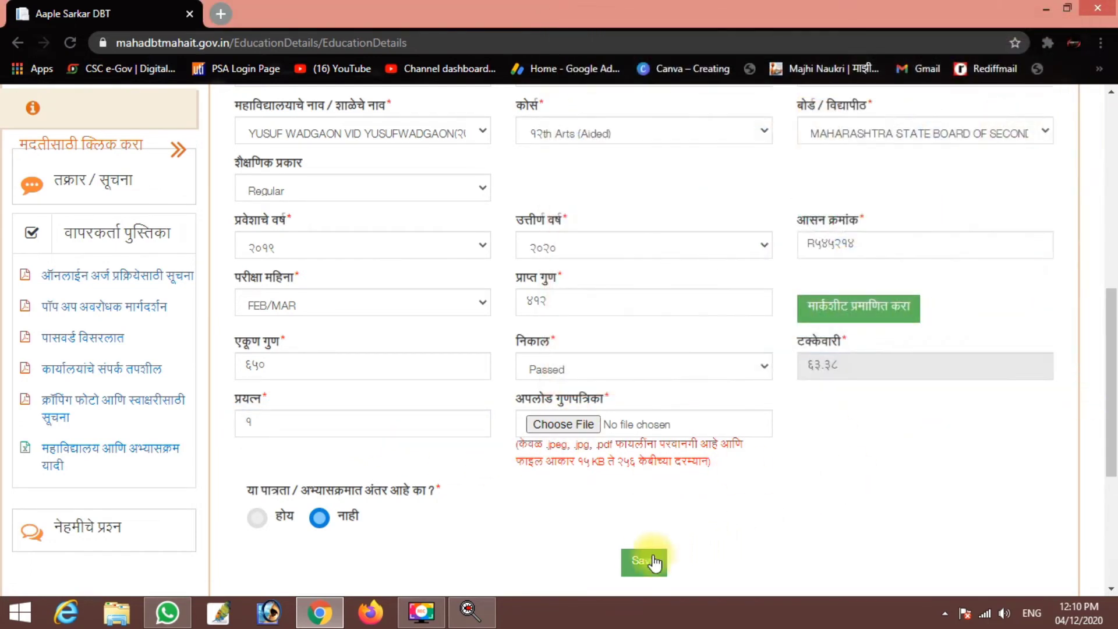
# Step: Save the H.S.C. record and acknowledge the success confirmation
pyautogui.click(624, 554)
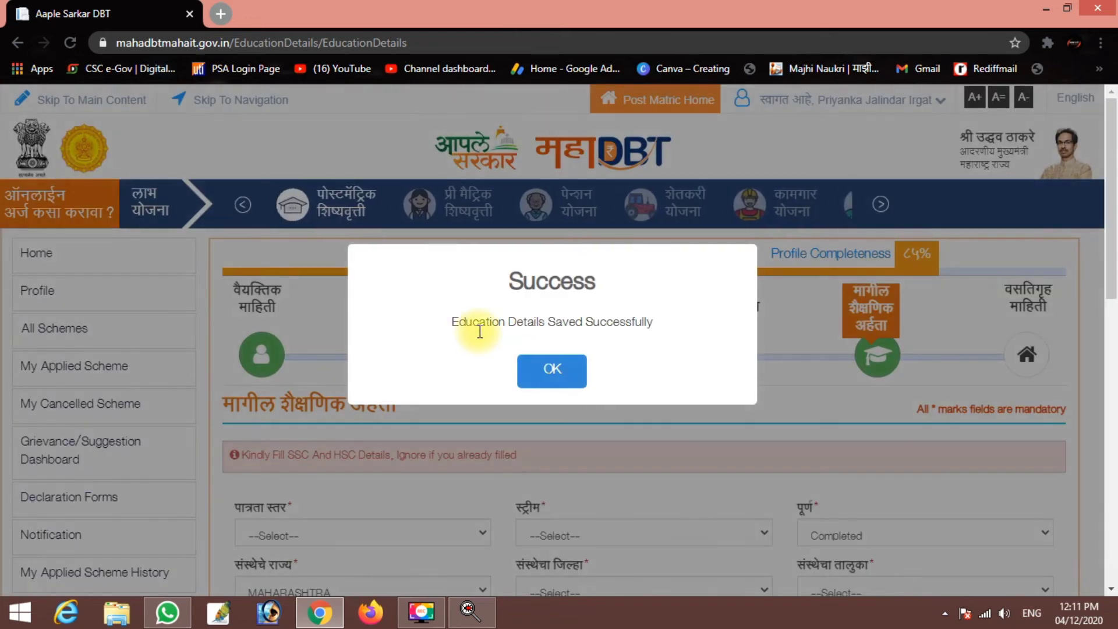
pyautogui.click(570, 373)
pyautogui.scroll(-15, 574, 369)
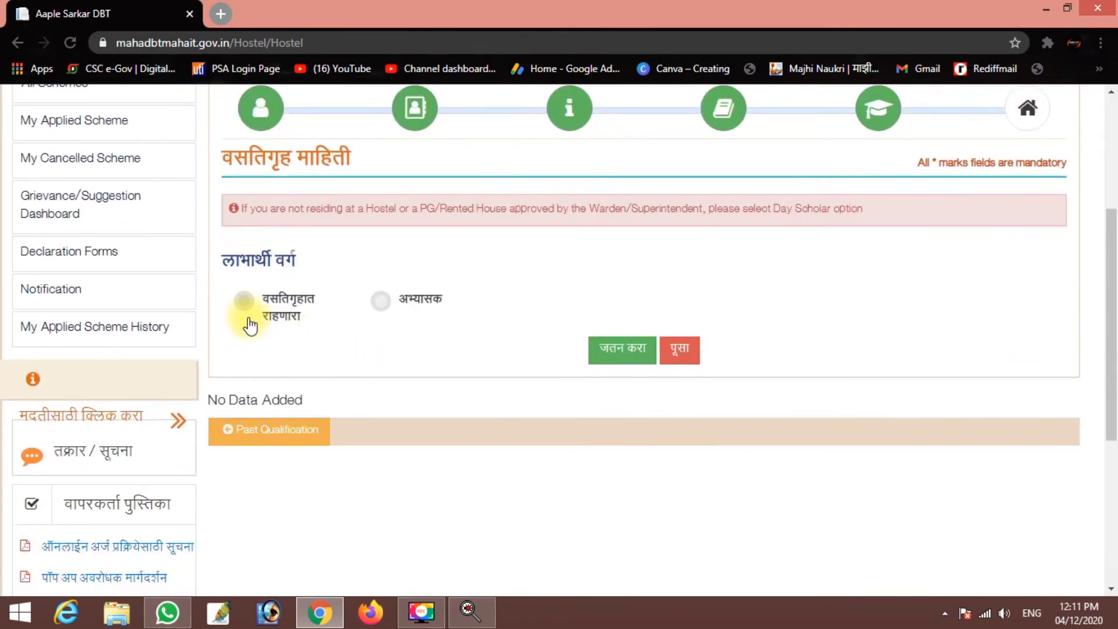
# Step: Try the hostel-resident option and its hostel name and address fields
pyautogui.click(244, 303)
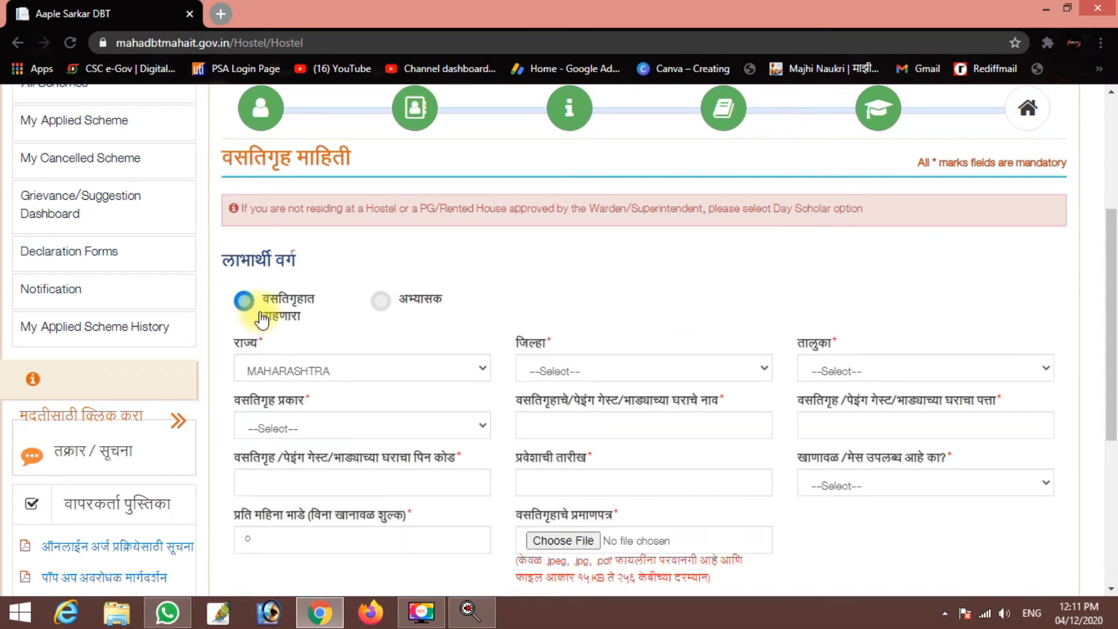
pyautogui.scroll(-3, 337, 332)
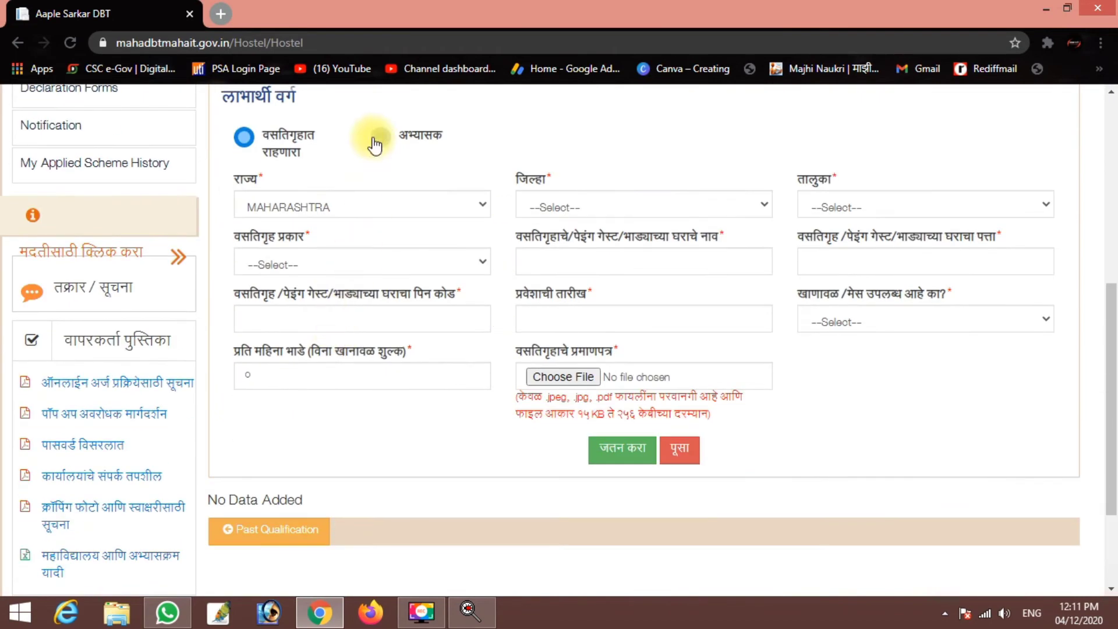
pyautogui.click(379, 138)
pyautogui.click(245, 139)
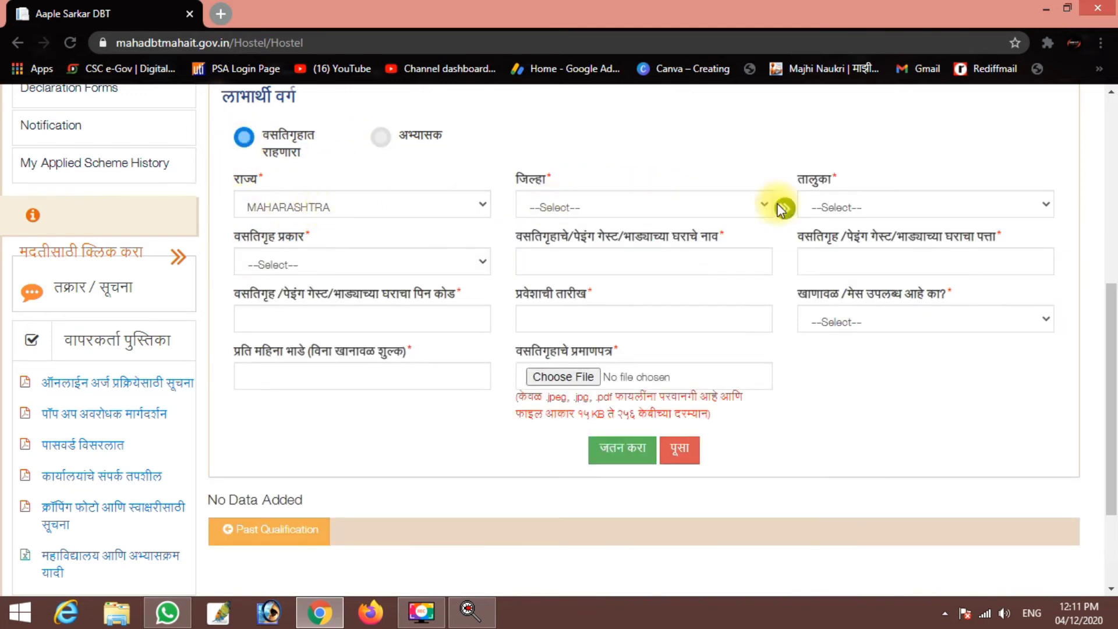
pyautogui.click(565, 260)
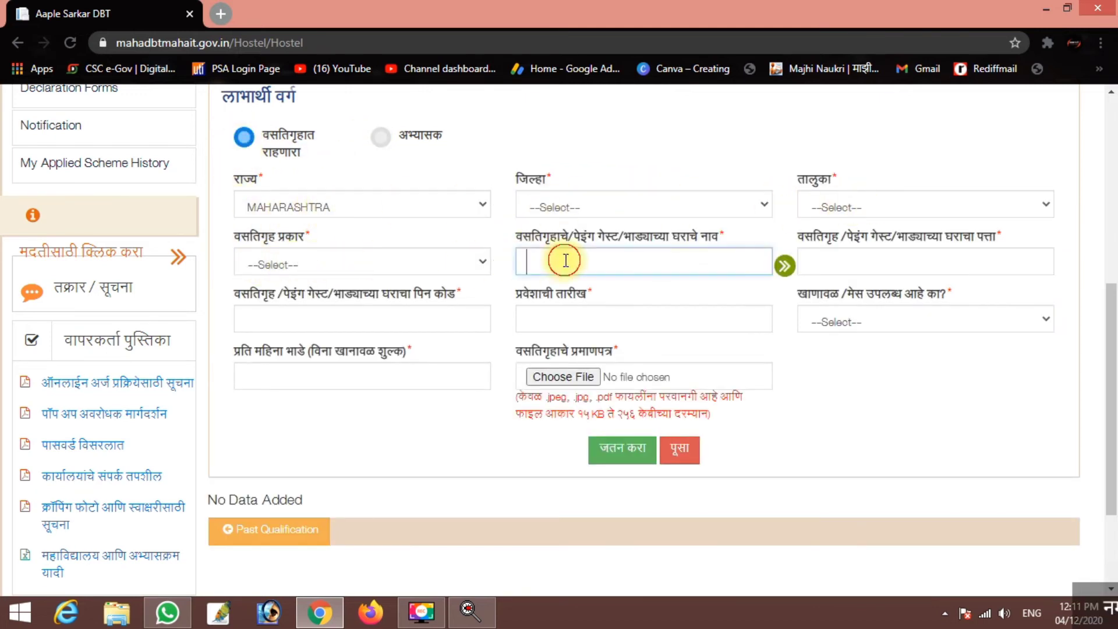
pyautogui.click(882, 260)
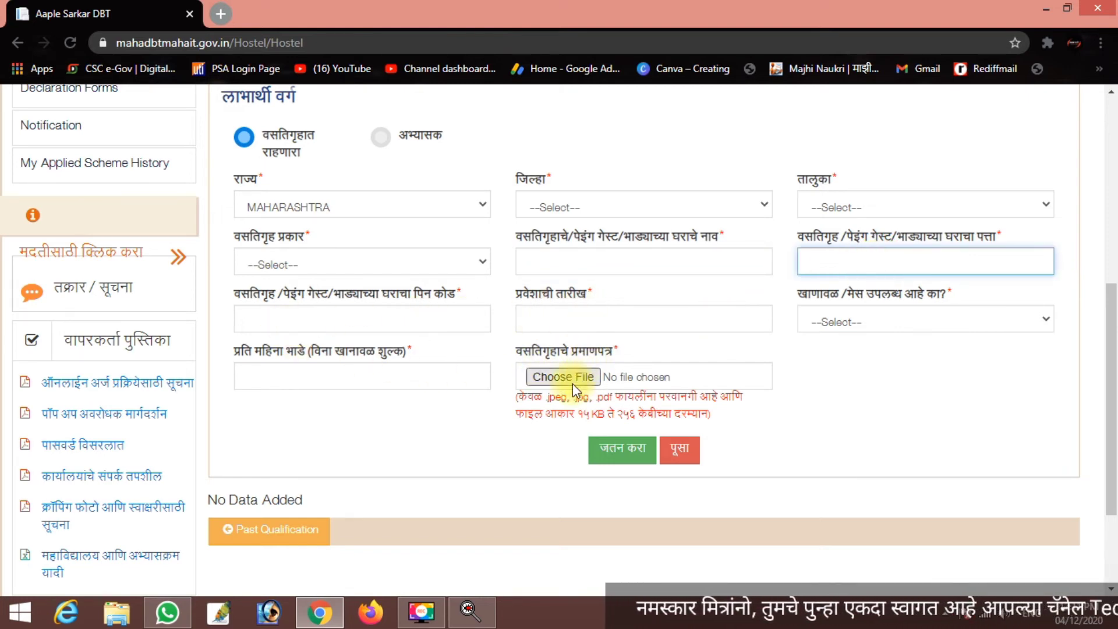
pyautogui.click(791, 374)
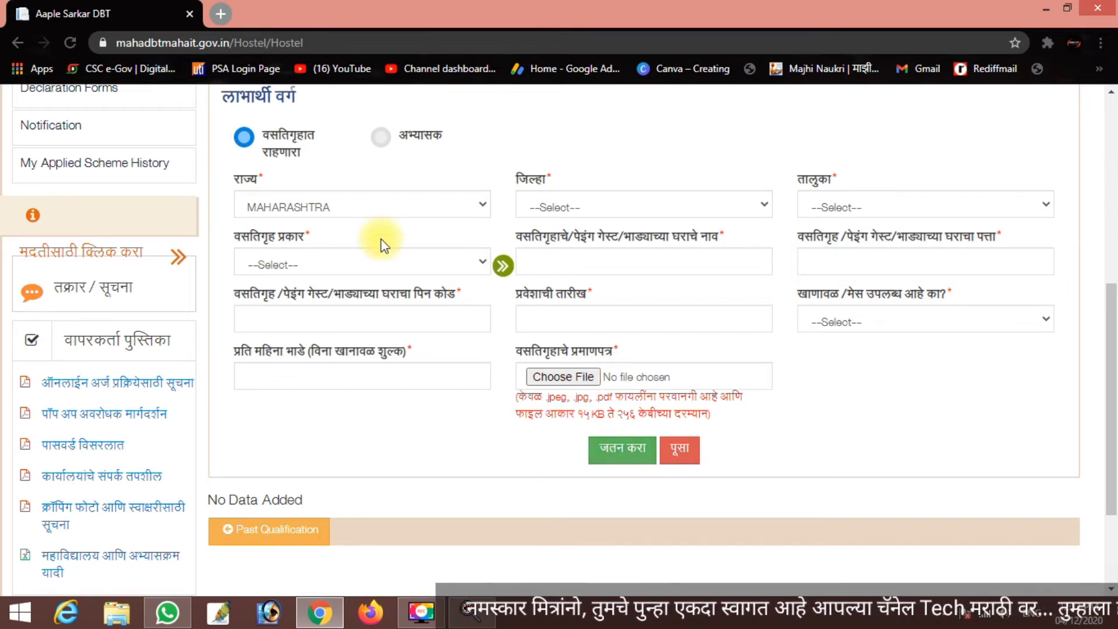
# Step: Mark the student as a Day Scholar (अभ्यासक) and save the hostel details
pyautogui.click(380, 137)
pyautogui.click(600, 198)
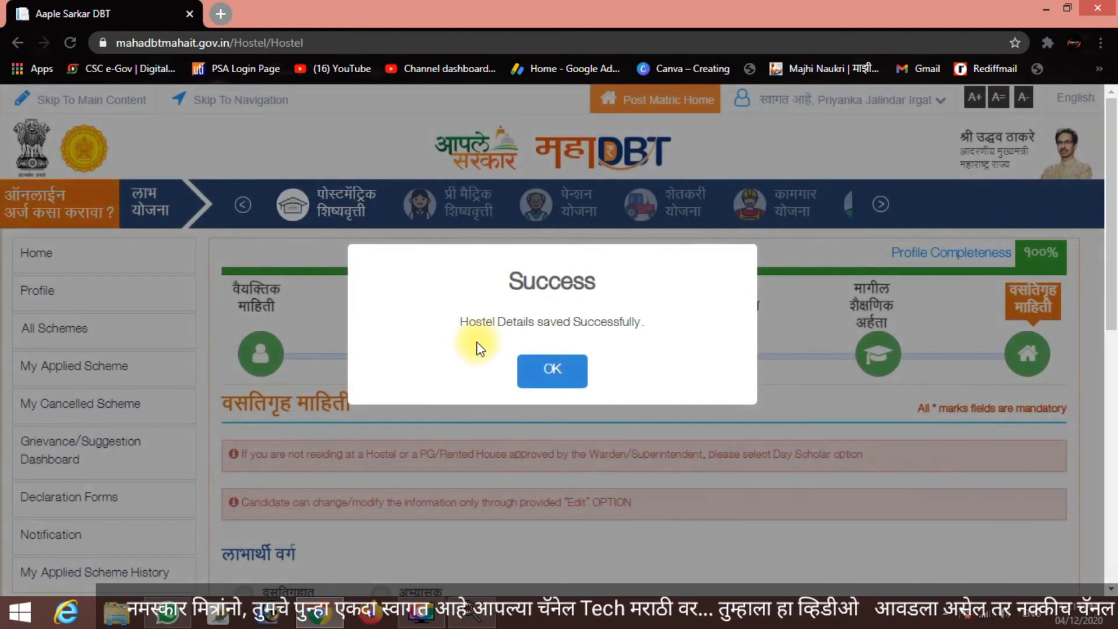
pyautogui.click(574, 369)
pyautogui.scroll(-4, 627, 304)
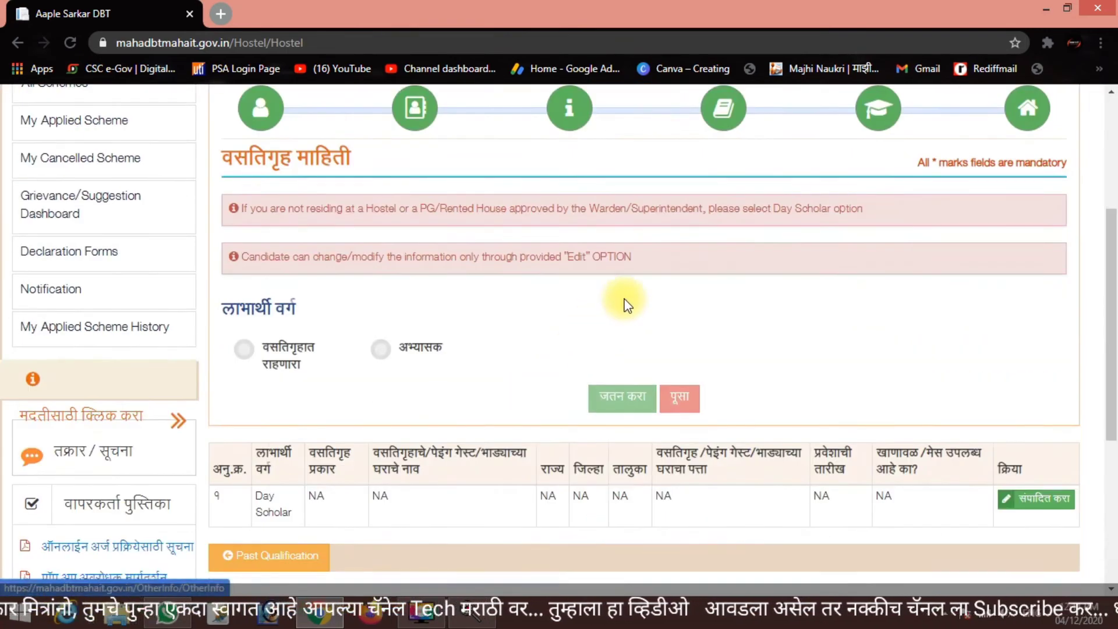
pyautogui.scroll(-3, 623, 326)
pyautogui.scroll(5, 407, 429)
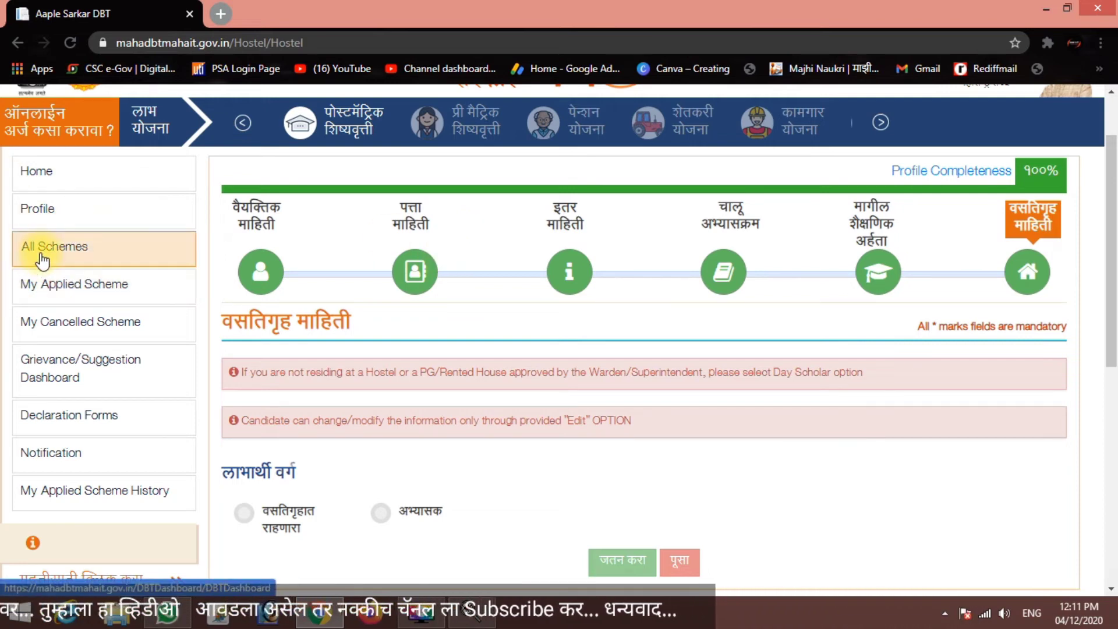
# Step: Open the विजाभज मॅट्रिकोत्तर शिष्यवृत्ती scheme under the OBC, SEBC, VJNT & SBC Welfare Department post-matric schemes
pyautogui.moveTo(321, 125)
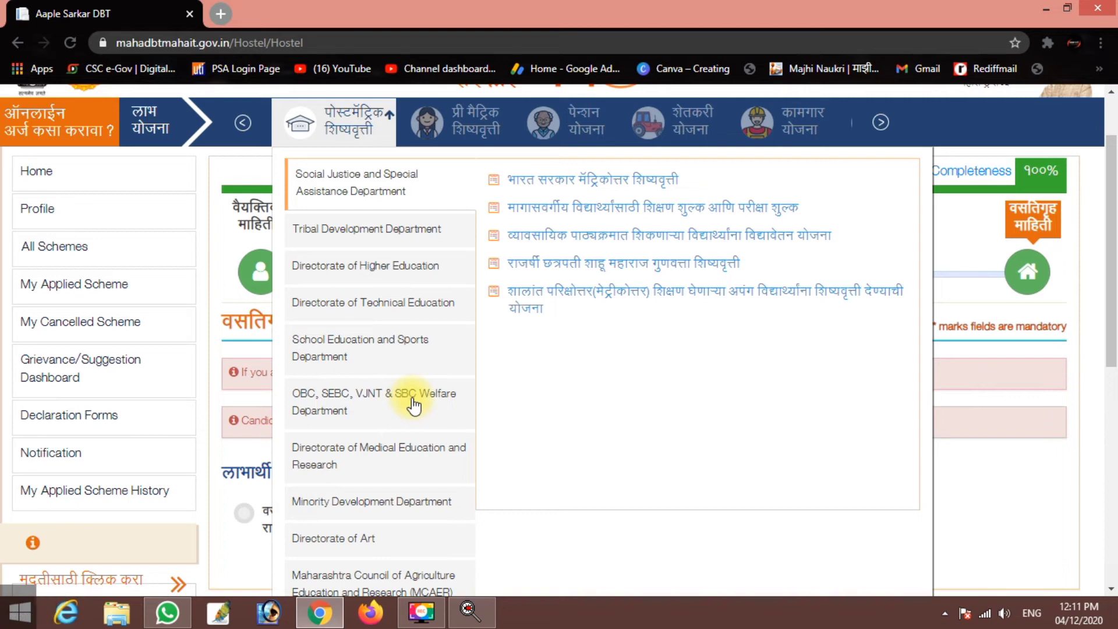
pyautogui.click(361, 402)
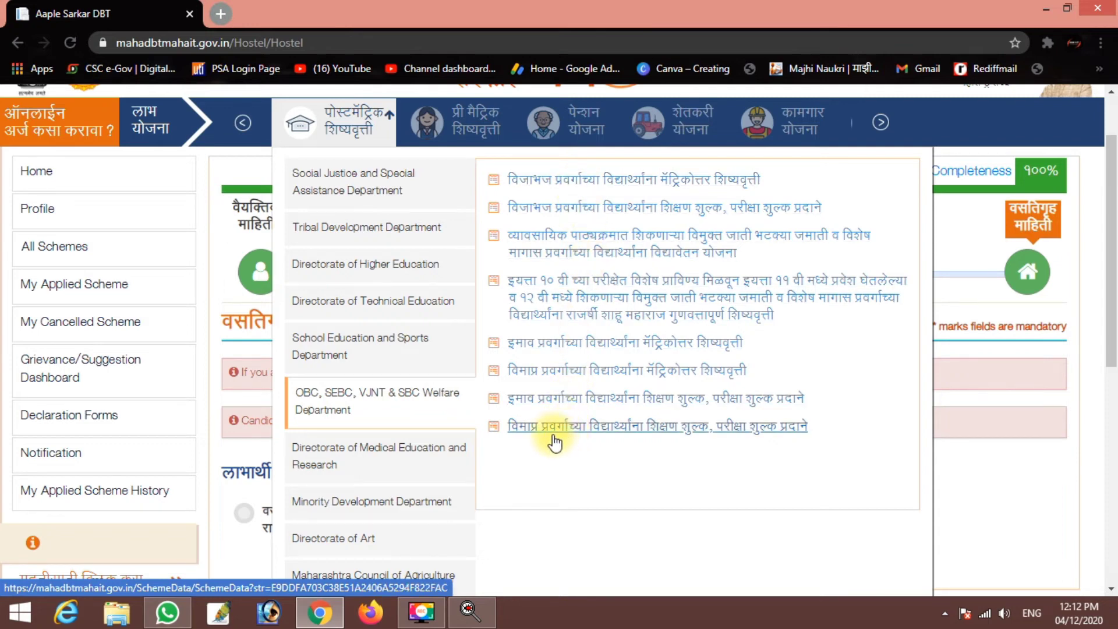
pyautogui.click(570, 176)
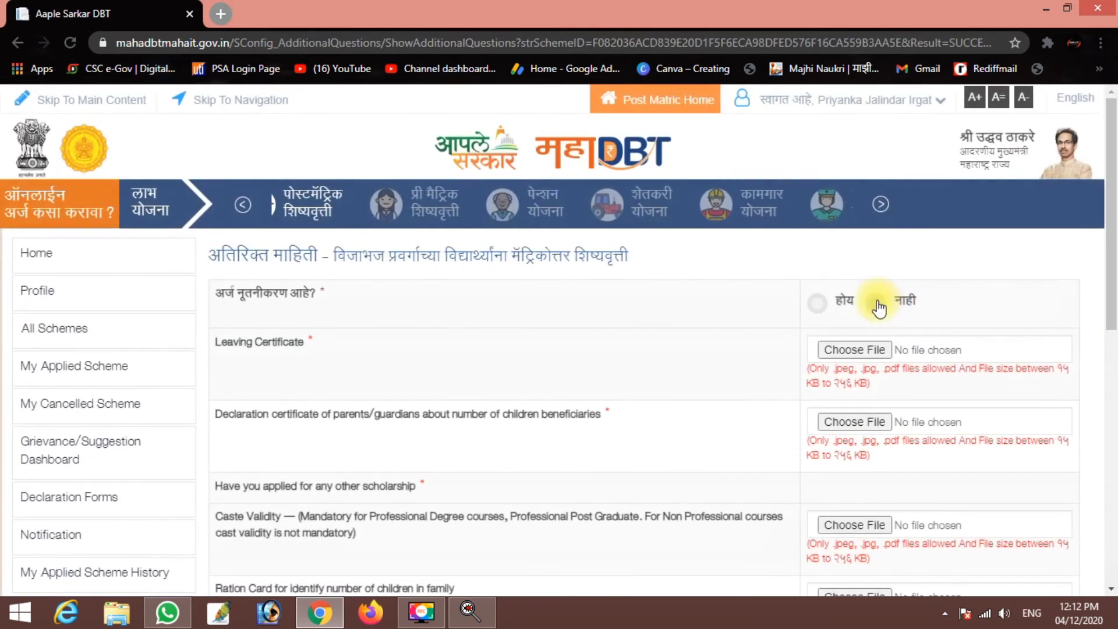
# Step: Answer नाही to the renewal application question
pyautogui.scroll(-2, 768, 318)
pyautogui.scroll(-1, 768, 318)
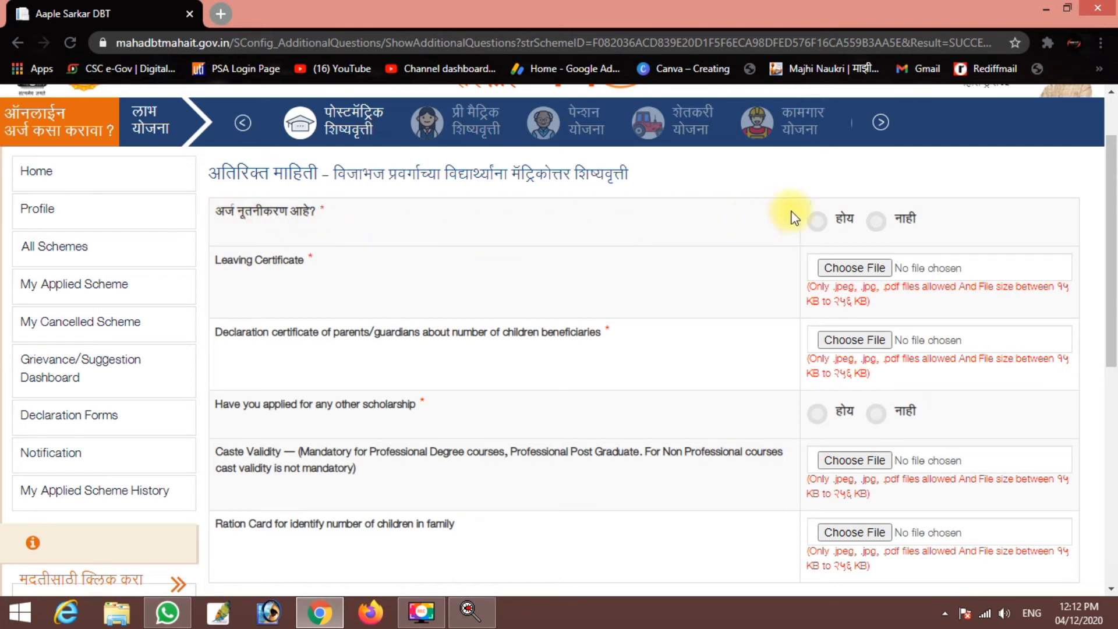
pyautogui.click(818, 221)
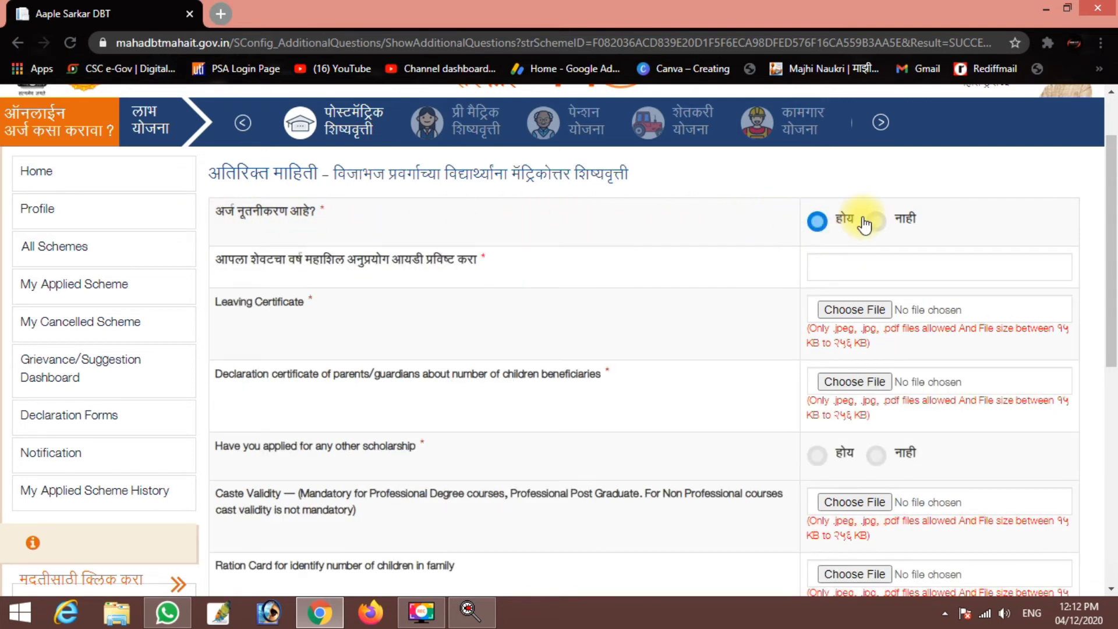
pyautogui.click(839, 265)
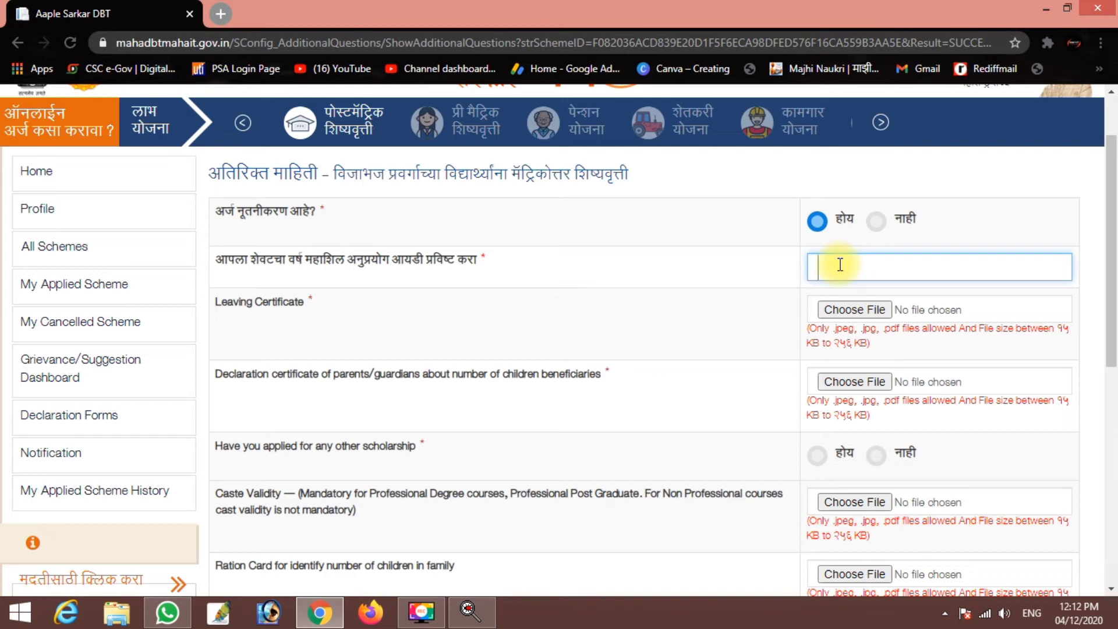
pyautogui.click(876, 222)
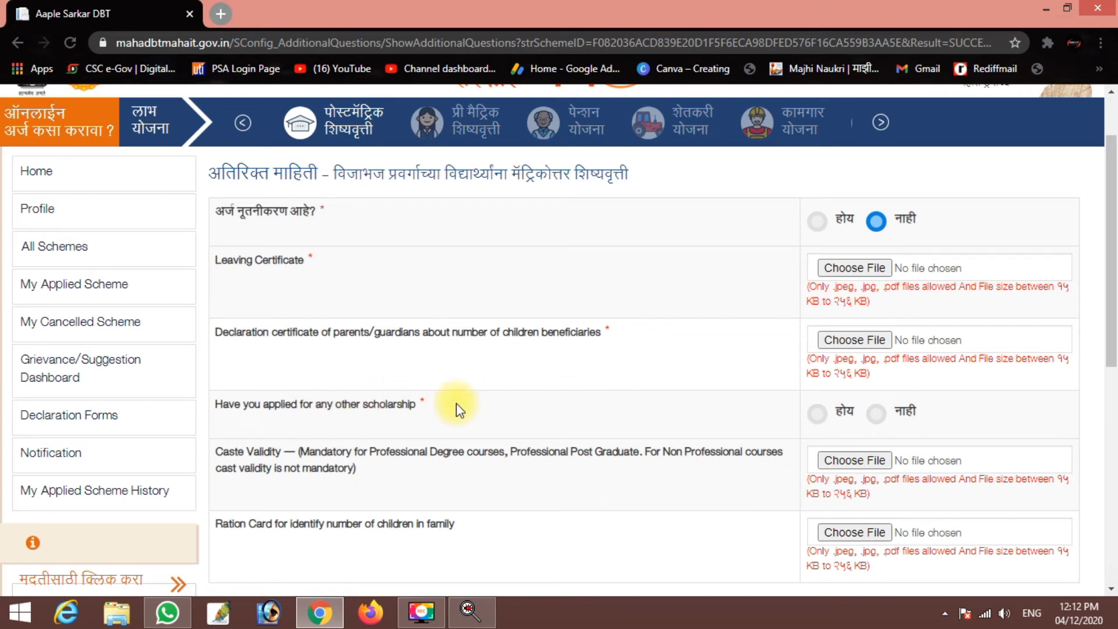
# Step: Answer नाही to having applied for any other scholarship
pyautogui.click(875, 414)
pyautogui.scroll(-1, 644, 415)
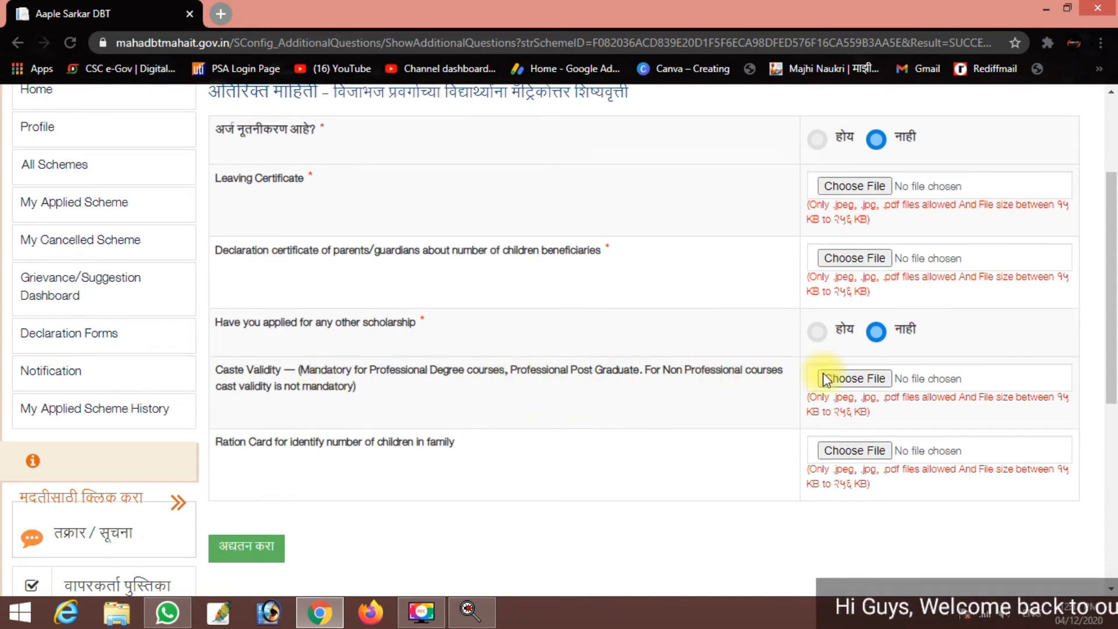
pyautogui.scroll(-1, 749, 468)
pyautogui.scroll(-2, 748, 464)
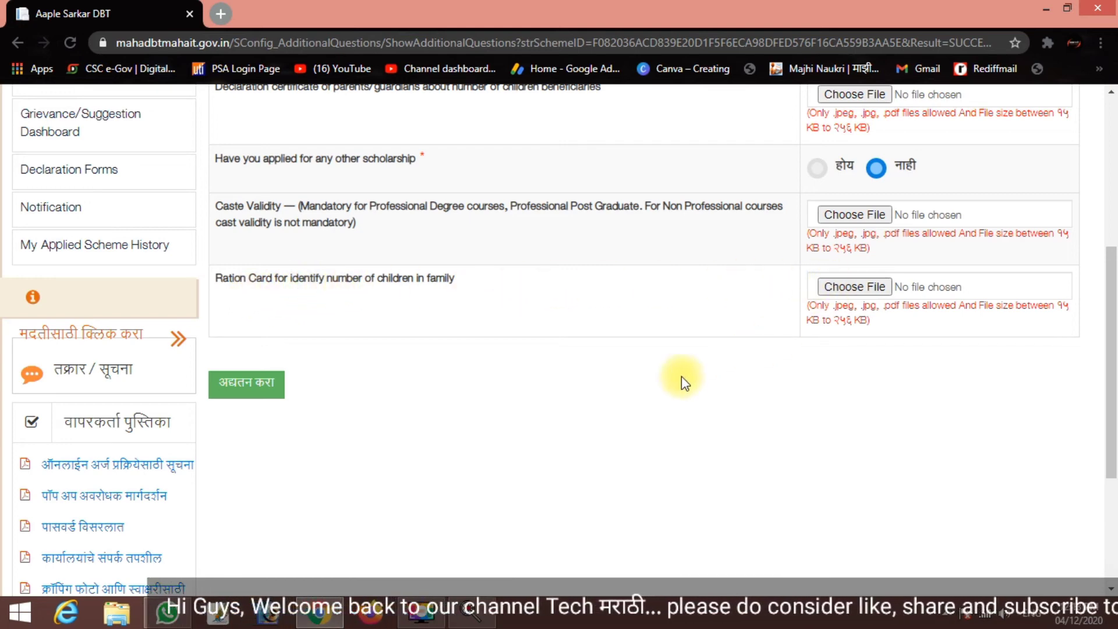
pyautogui.hotkey('ctrl', 'a')
pyautogui.click(254, 400)
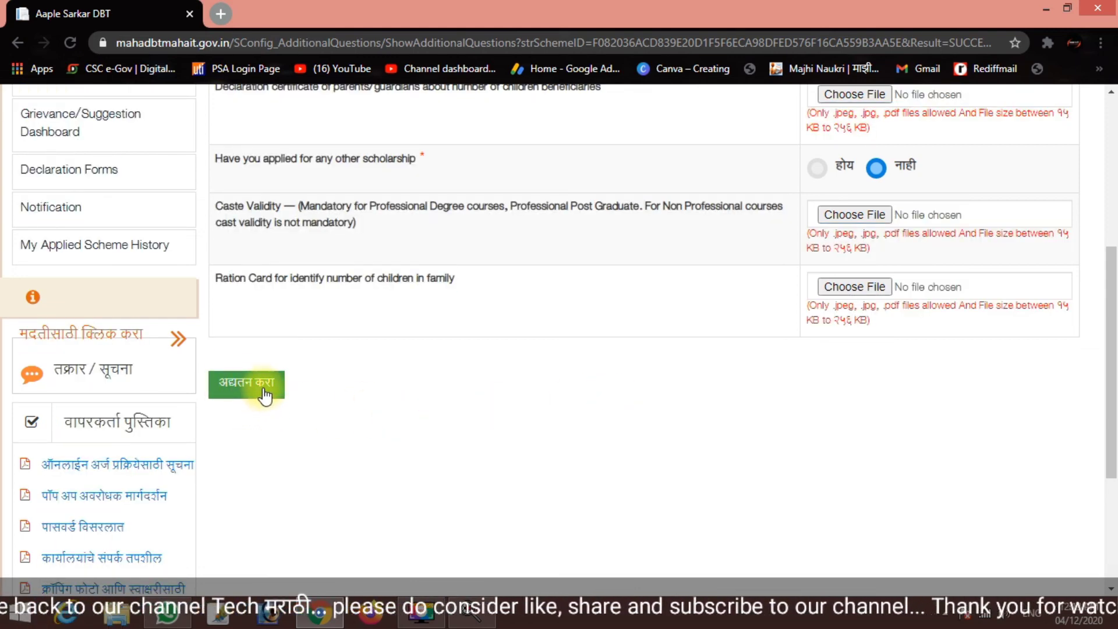
# Step: Save the answers with अद्यतन करा and review the application preview
pyautogui.click(252, 473)
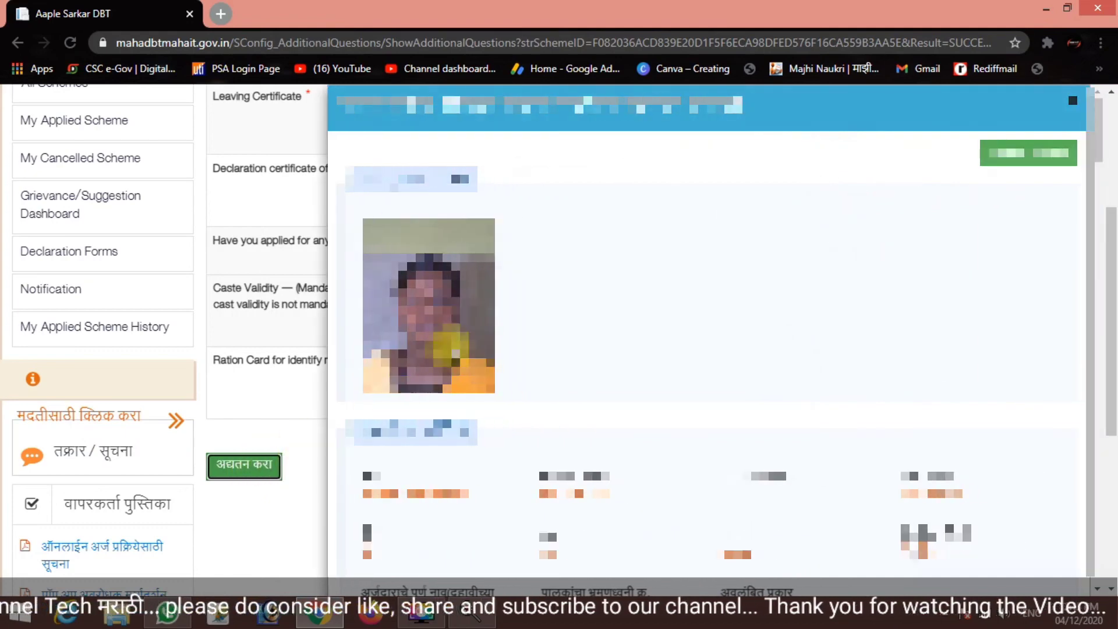
pyautogui.scroll(-4, 535, 319)
pyautogui.scroll(3, 537, 312)
pyautogui.scroll(-3, 536, 314)
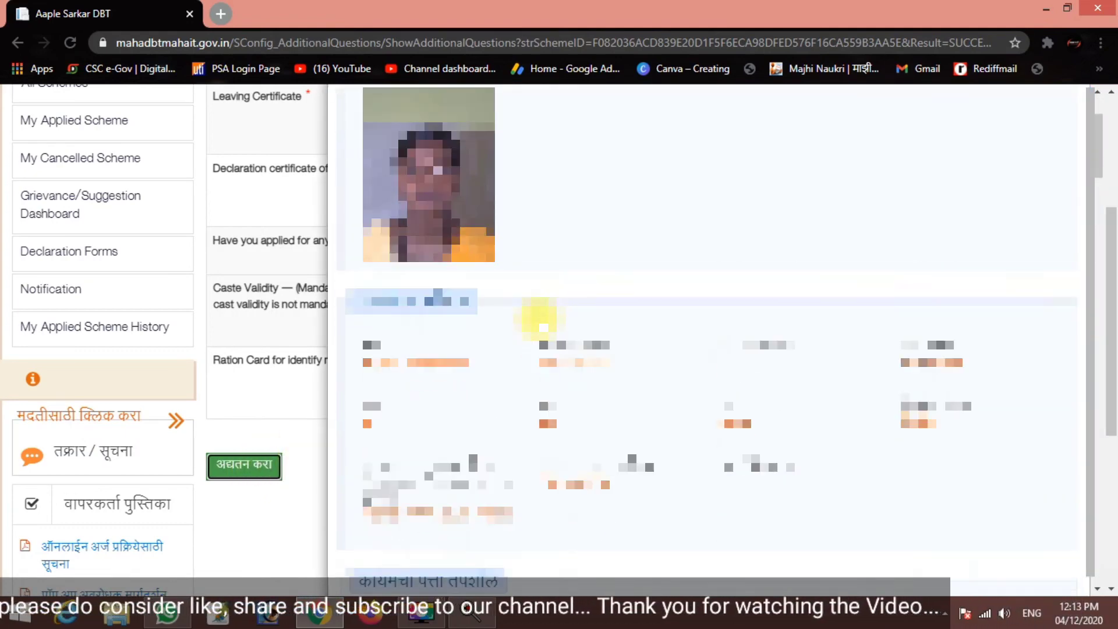
pyautogui.scroll(-6, 539, 317)
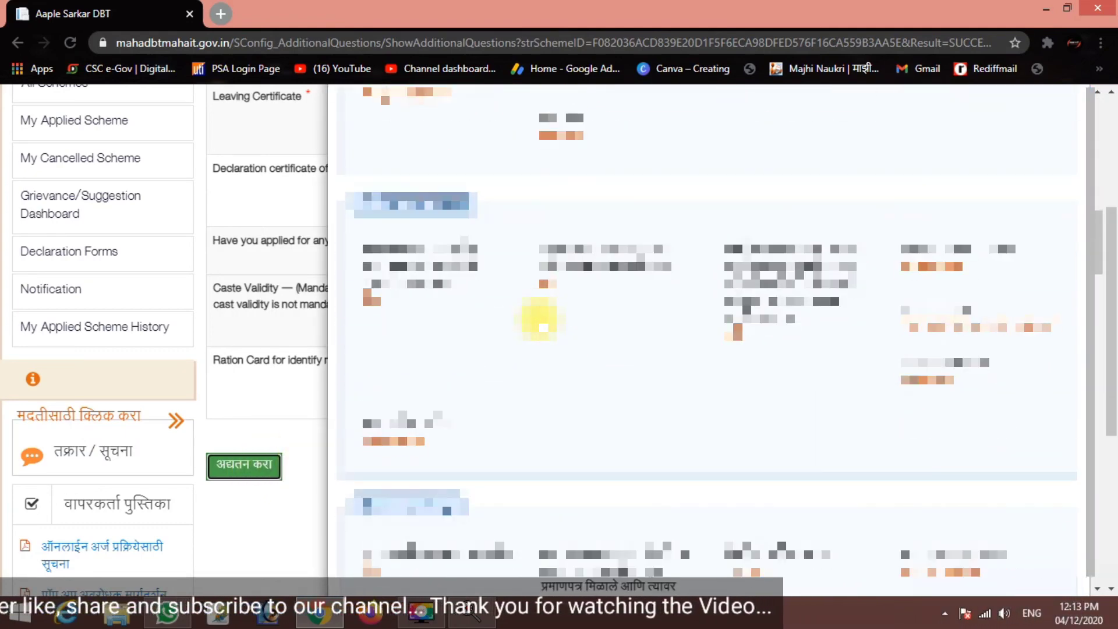
pyautogui.scroll(-8, 539, 318)
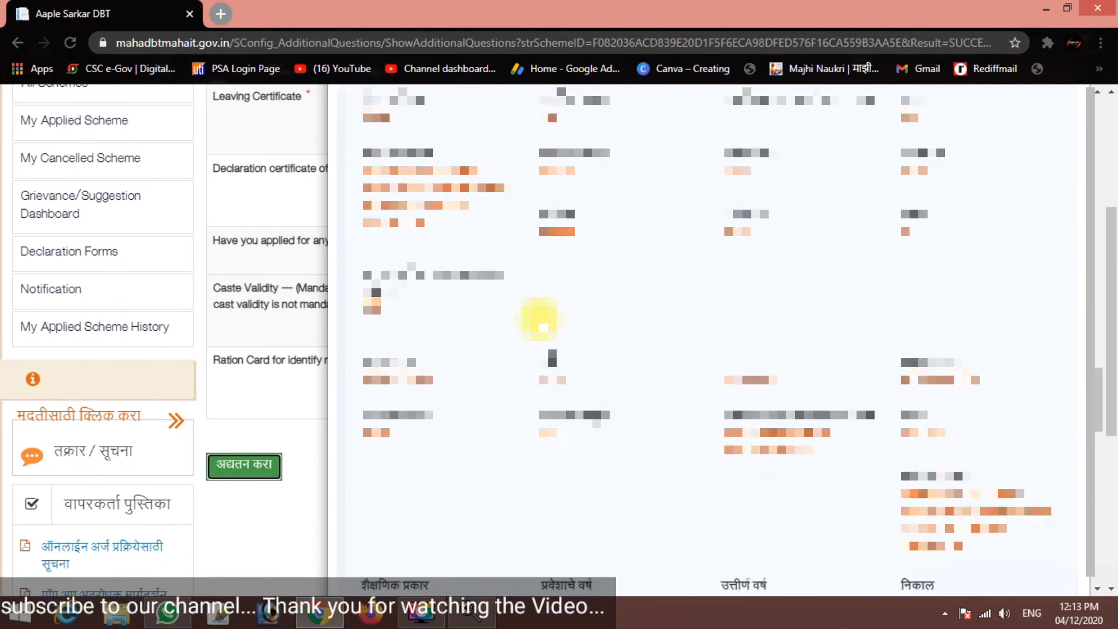
pyautogui.scroll(-10, 537, 319)
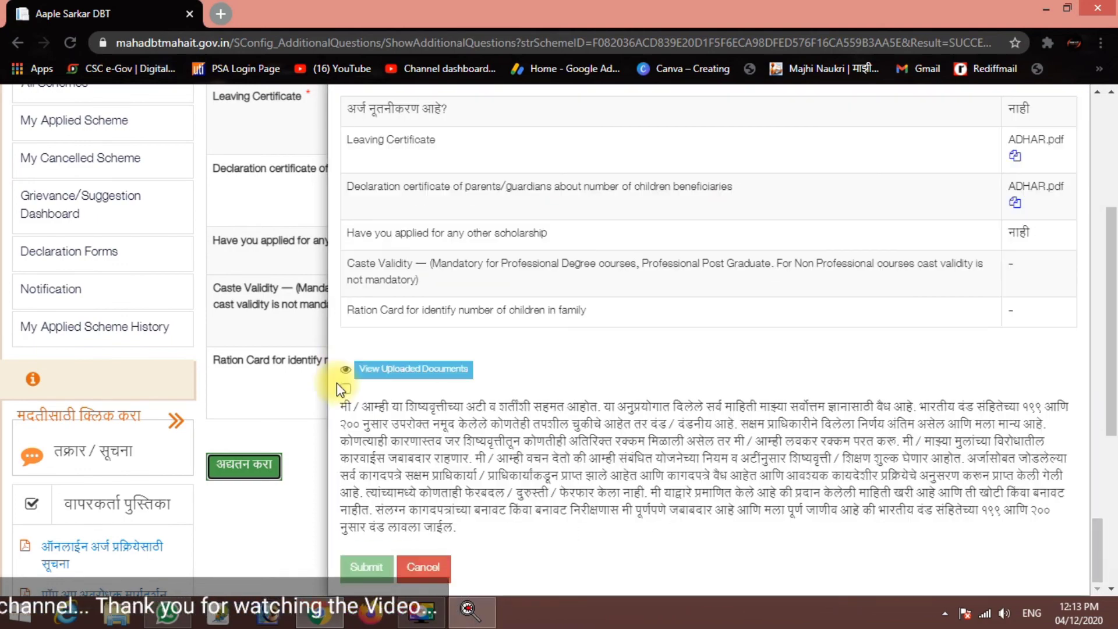
# Step: Accept the declaration, submit the application, and acknowledge the success message
pyautogui.click(343, 388)
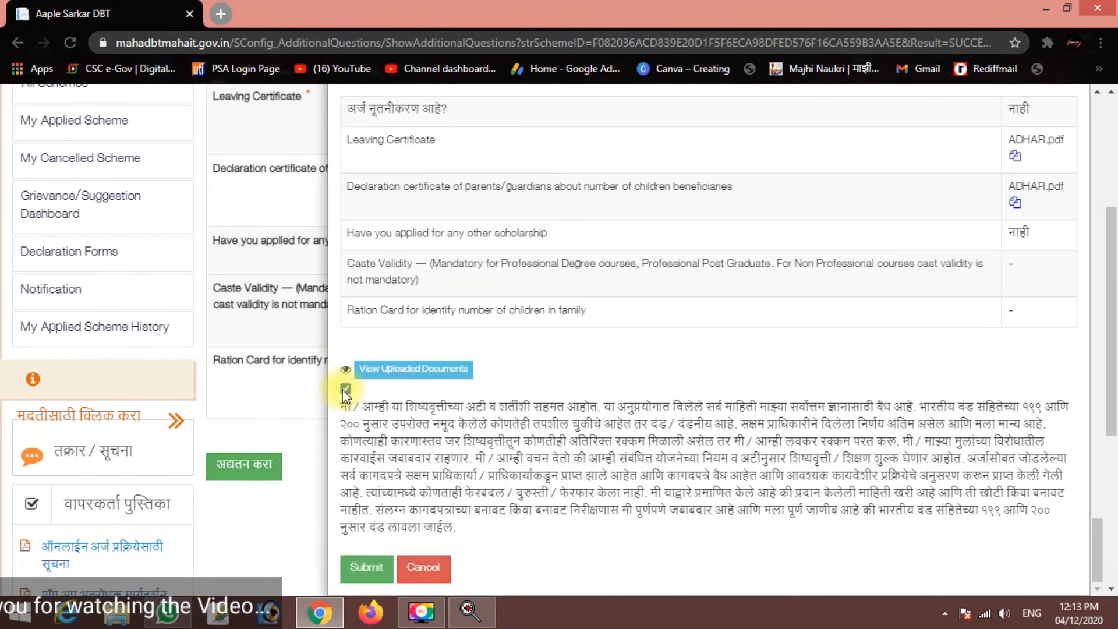
pyautogui.click(360, 569)
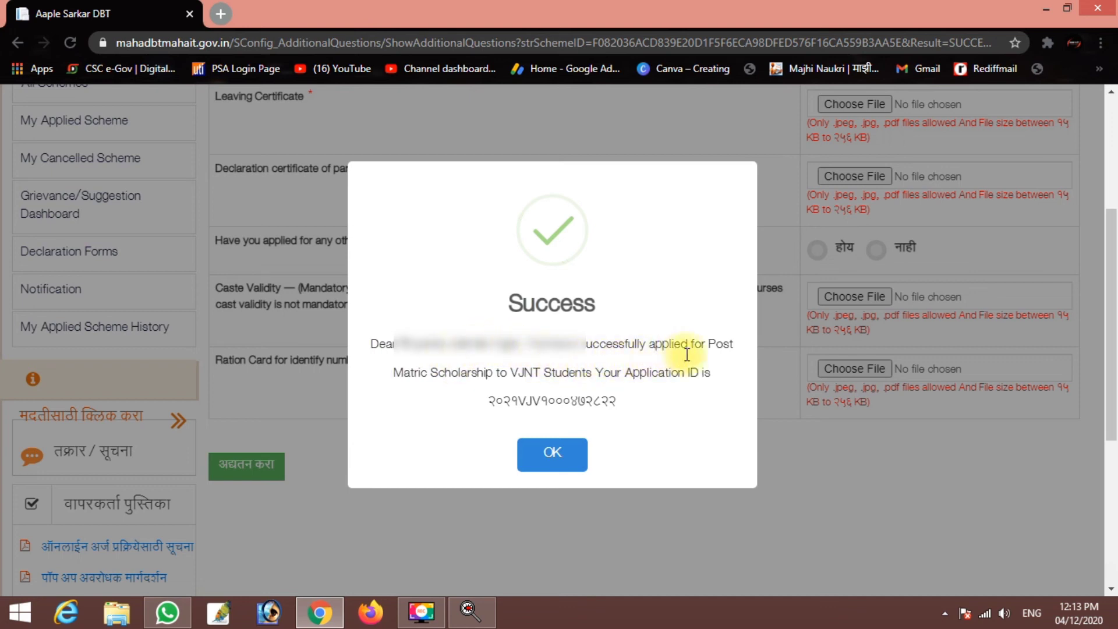
pyautogui.click(554, 462)
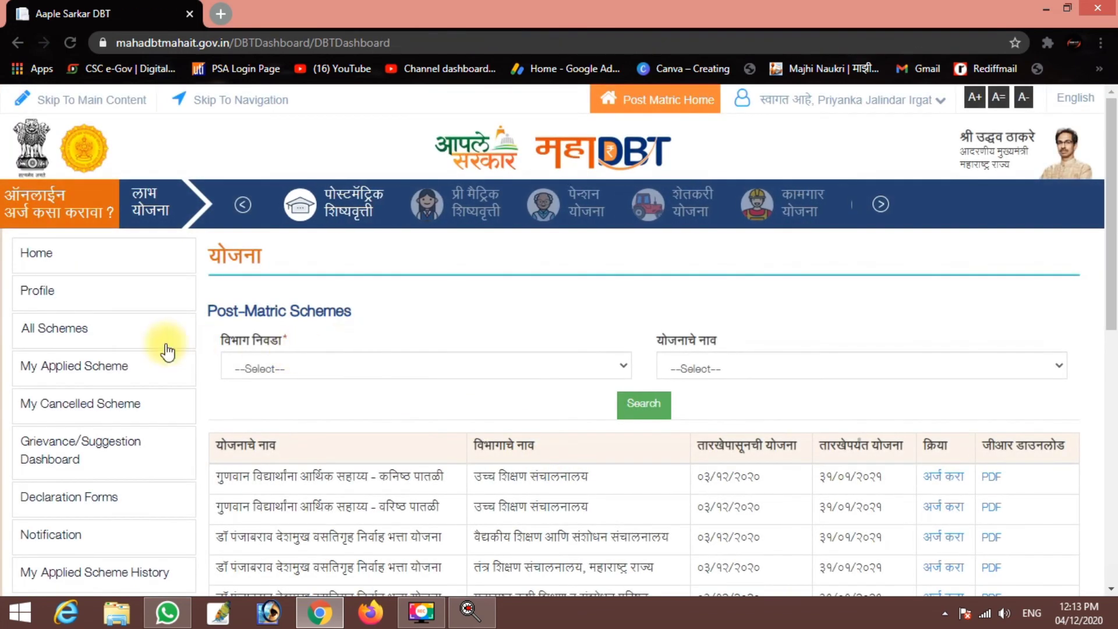
# Step: Check My Applied Scheme's approved, rejected and under-scrutiny tabs for the VJNT application
pyautogui.click(39, 375)
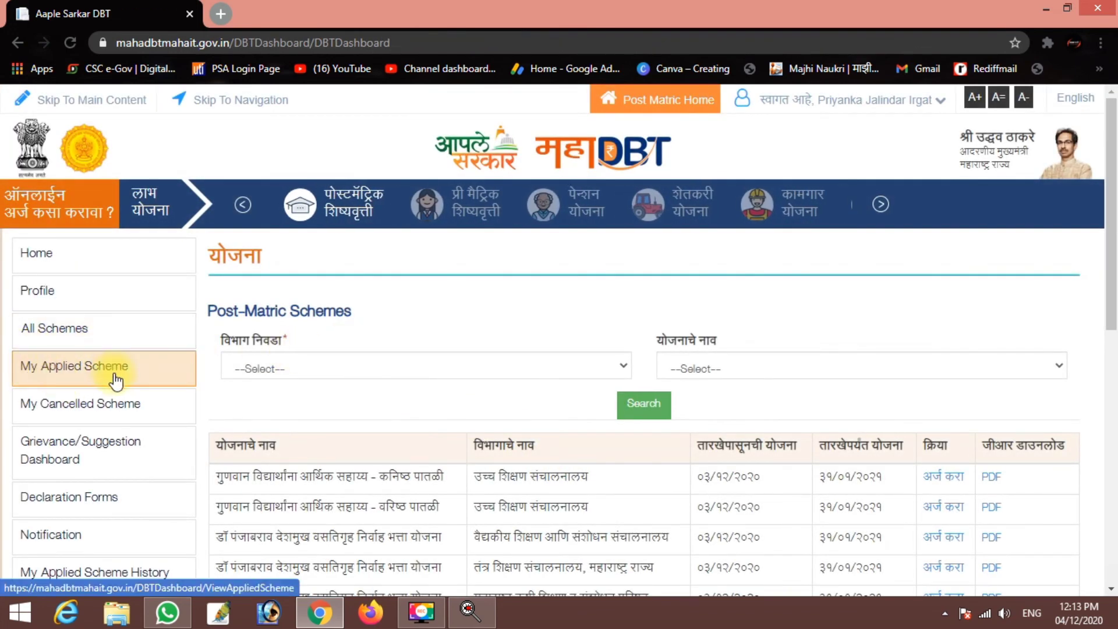
pyautogui.scroll(-4, 376, 317)
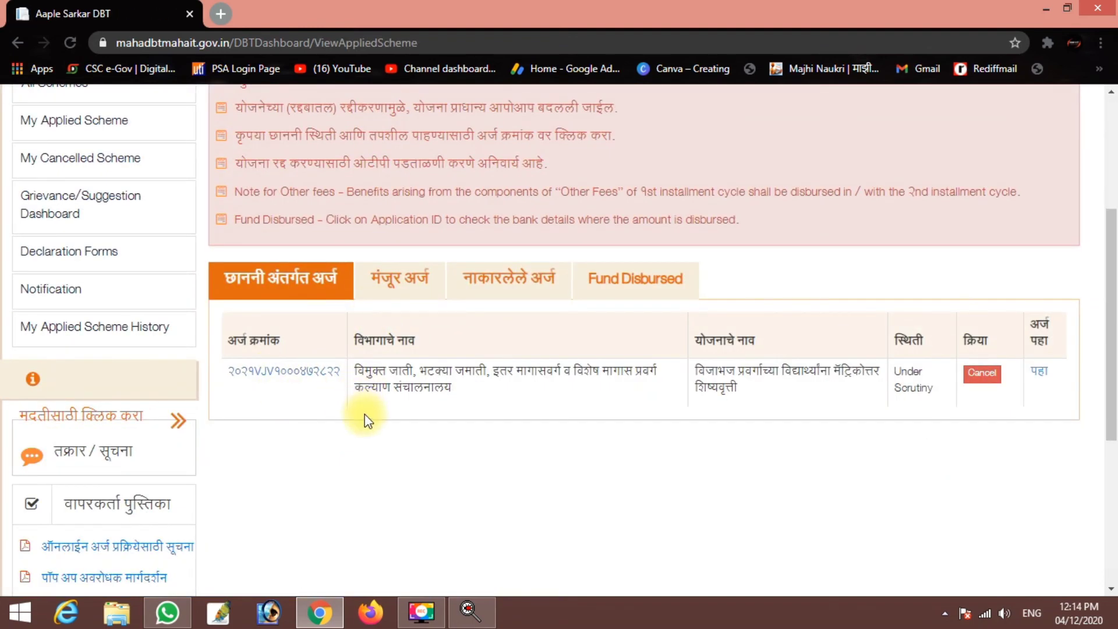
pyautogui.click(392, 281)
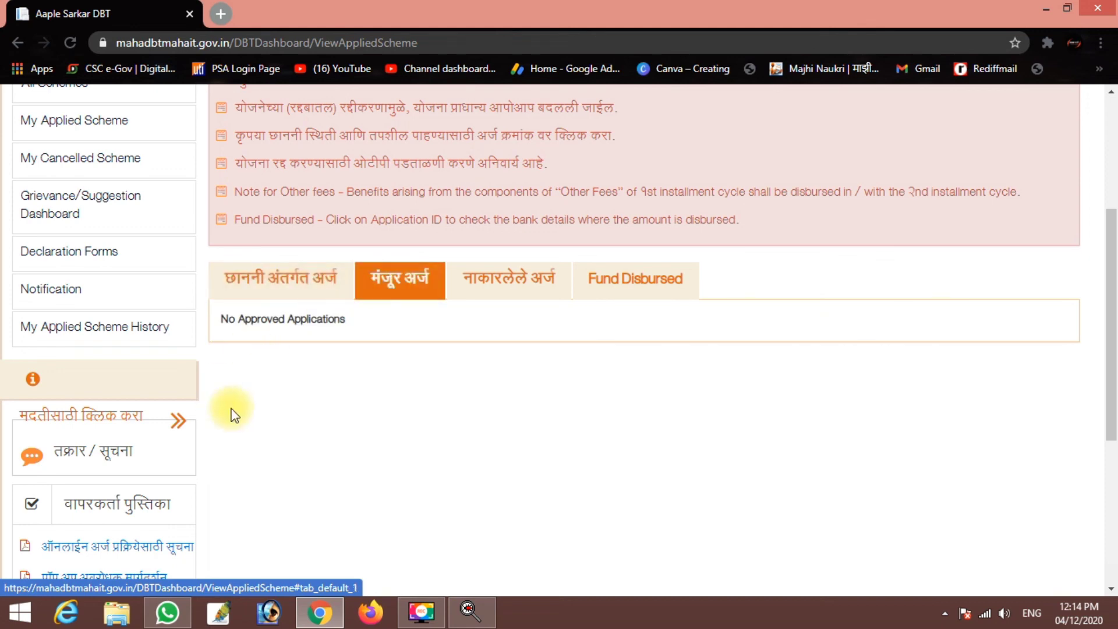
pyautogui.click(520, 279)
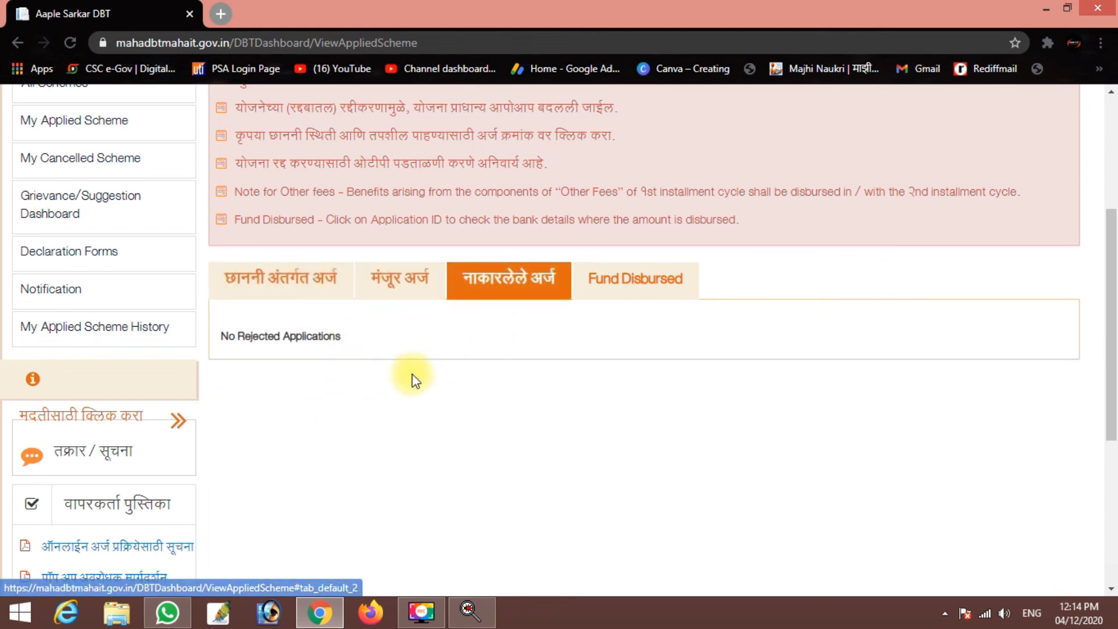
pyautogui.scroll(-2, 446, 337)
pyautogui.scroll(1, 316, 241)
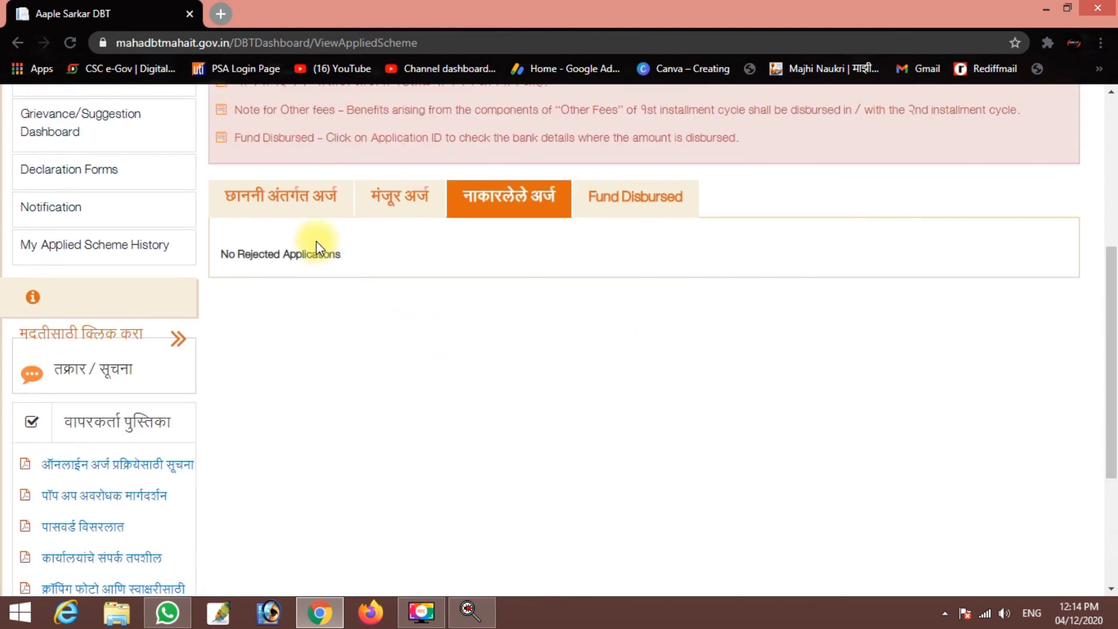
pyautogui.click(286, 195)
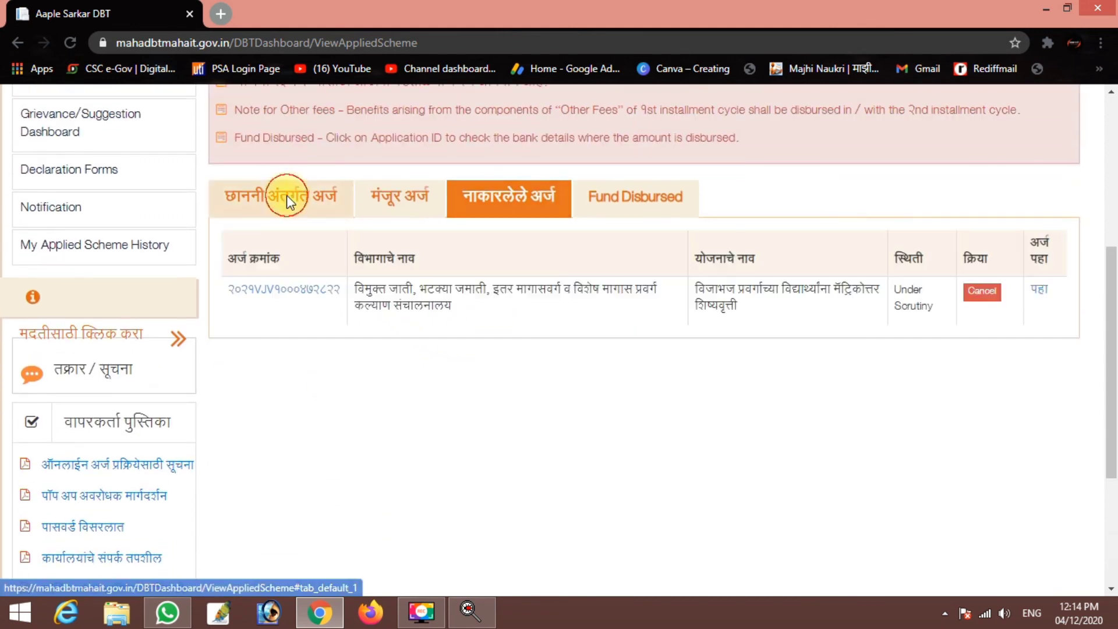
# Step: View the submitted VJNT application's full details and close its print preview
pyautogui.click(1040, 290)
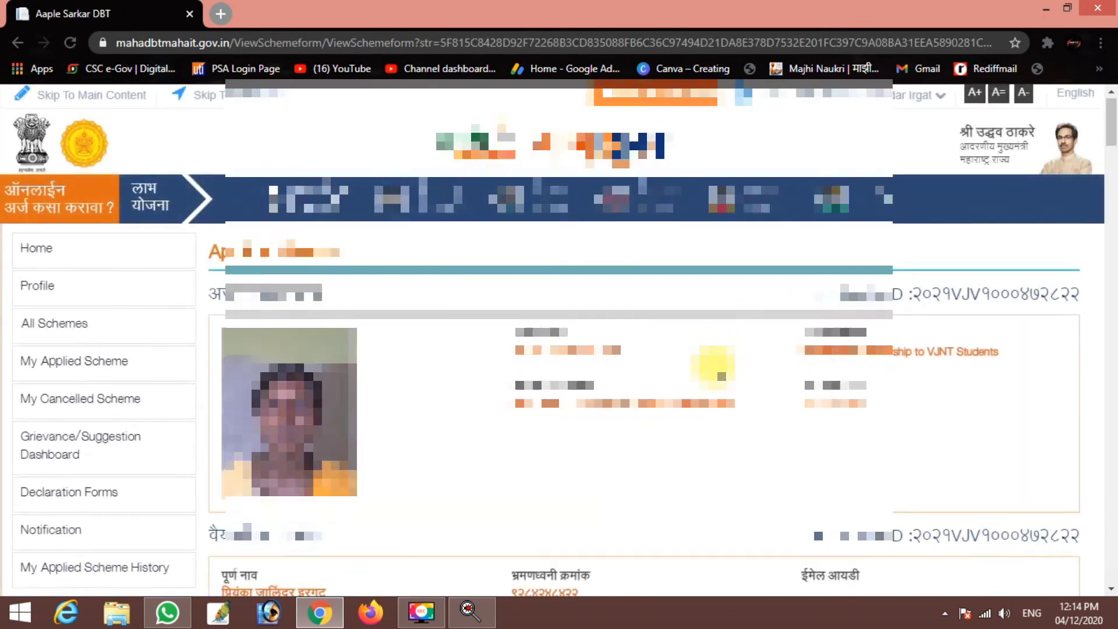
pyautogui.scroll(-8, 715, 371)
pyautogui.scroll(-15, 715, 375)
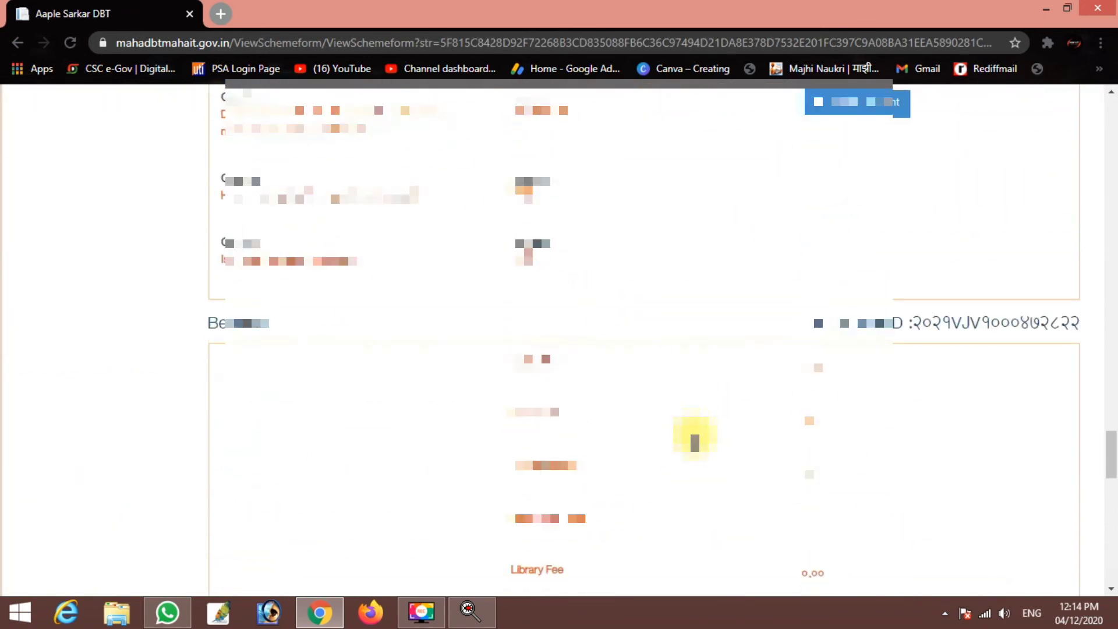
pyautogui.scroll(-2, 774, 465)
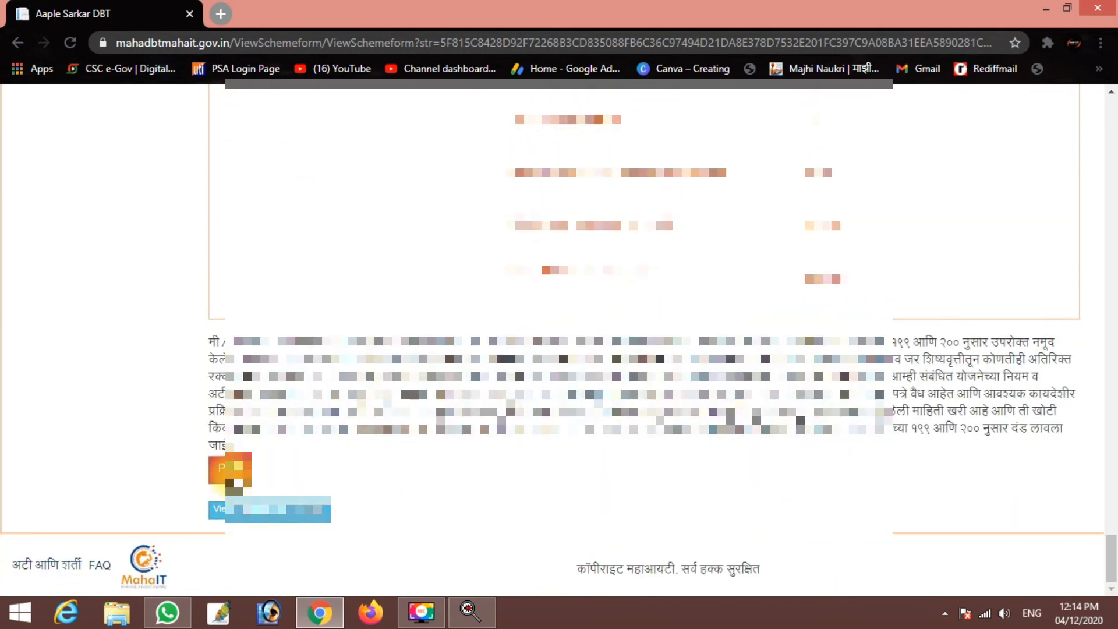
pyautogui.click(229, 467)
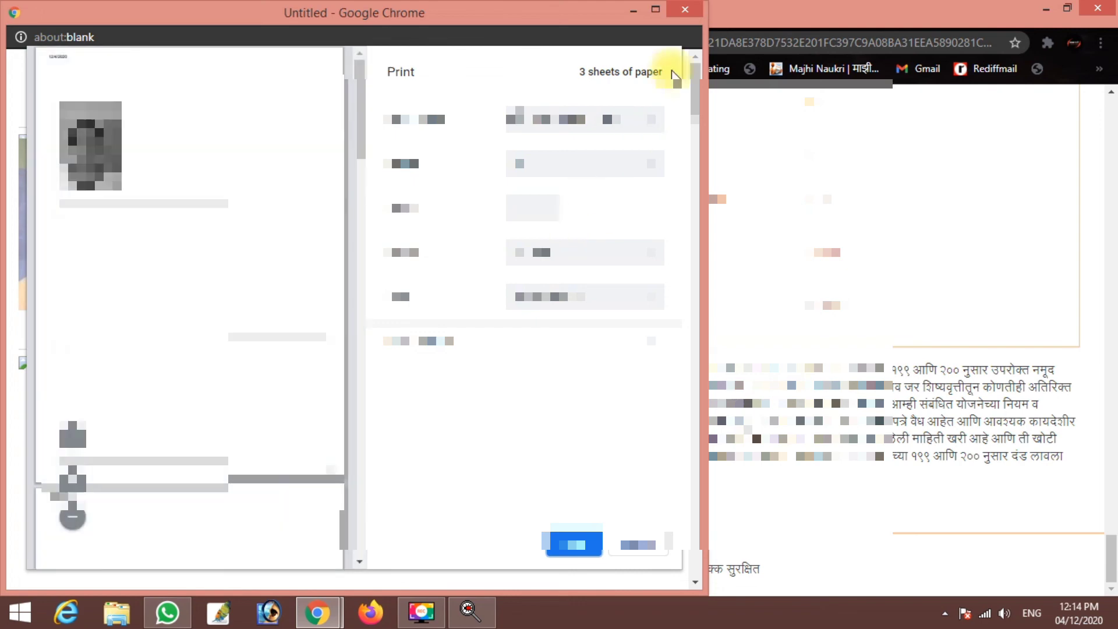
pyautogui.click(685, 10)
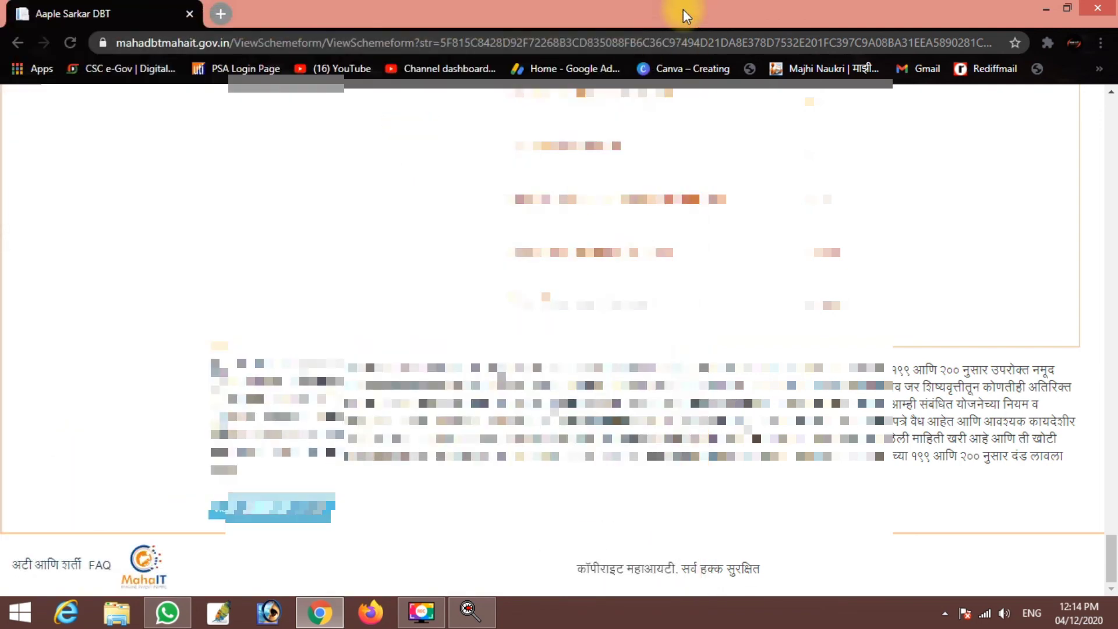